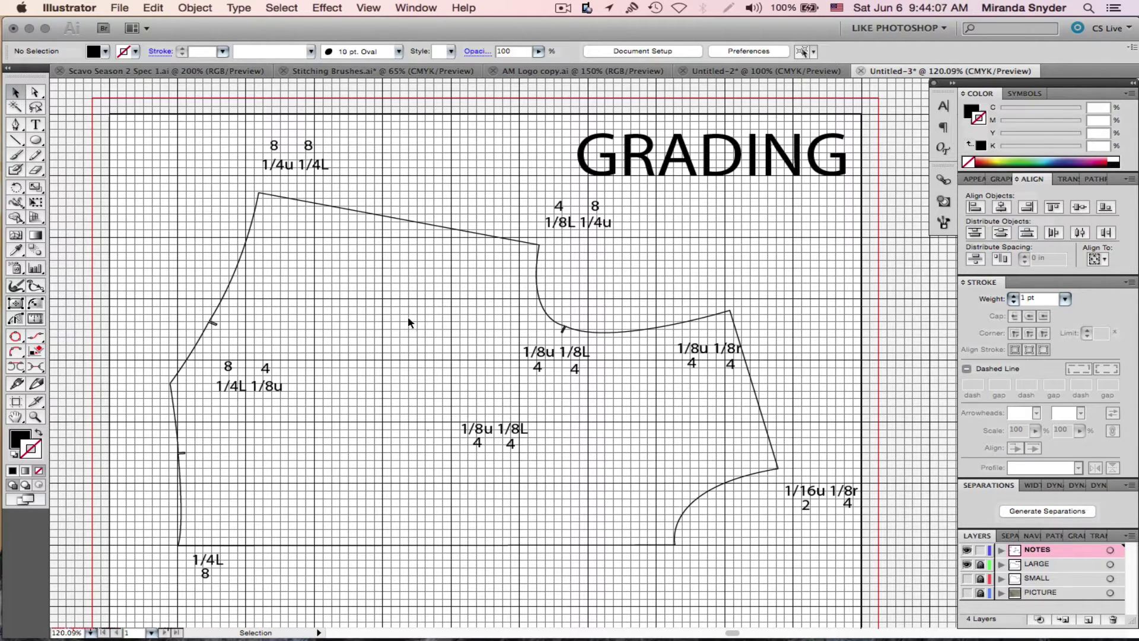
Open the Guides & Grid preferences
left_click(65, 8)
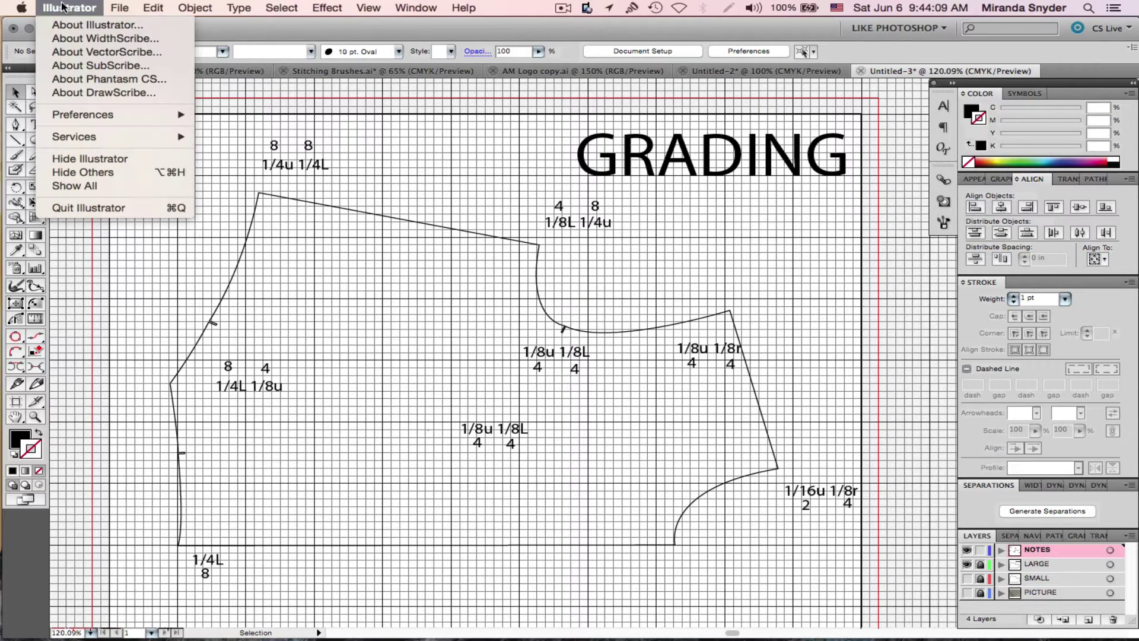
mouse_move(128, 117)
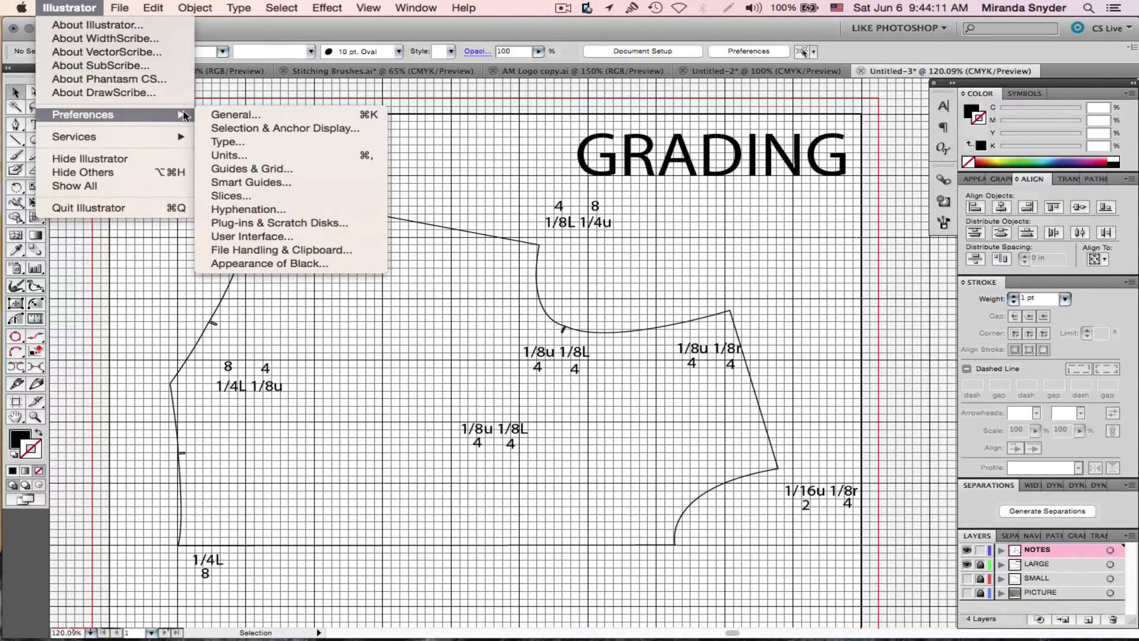
left_click(263, 170)
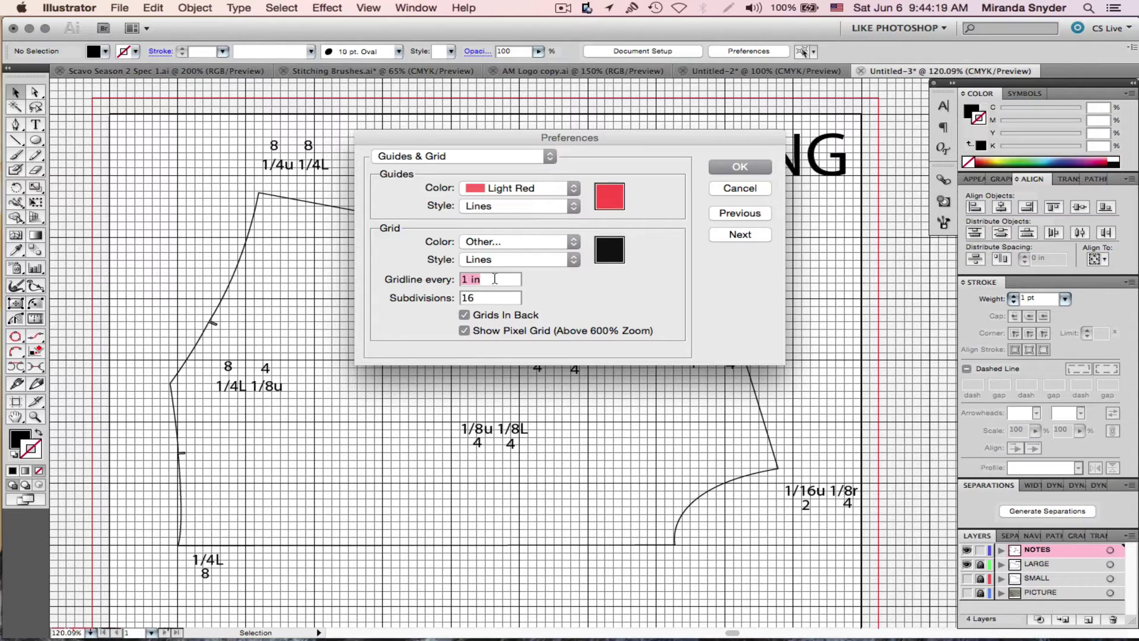
Open the ruler photo 20150606_090107.jpg from Downloads in Preview, examine its inch divisions, and return to Illustrator
mouse_move(134, 623)
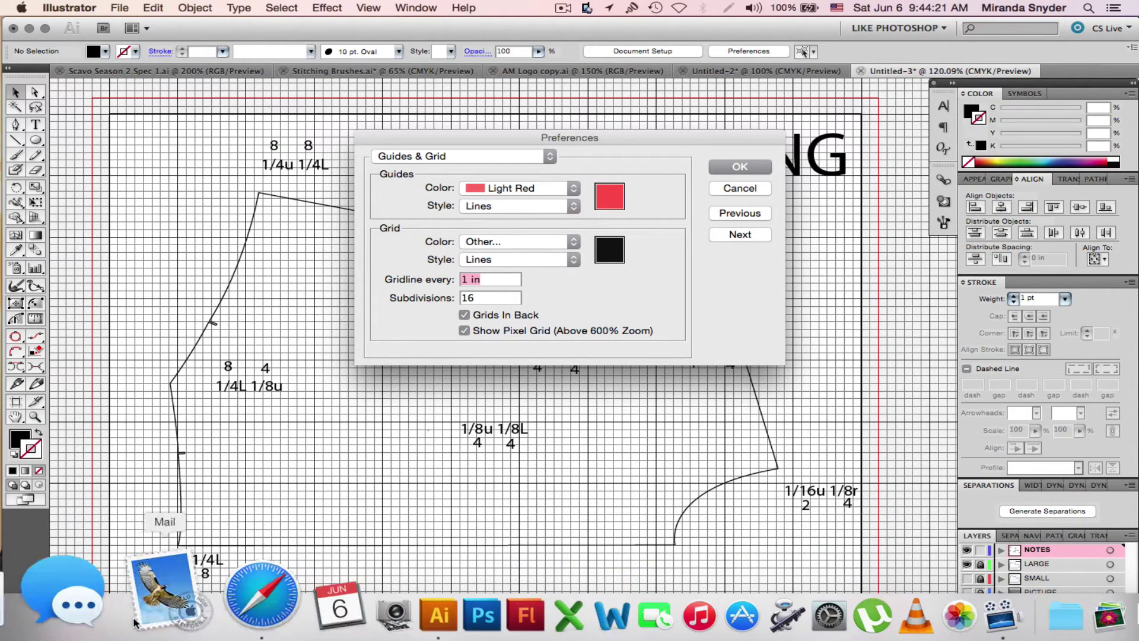
left_click(71, 591)
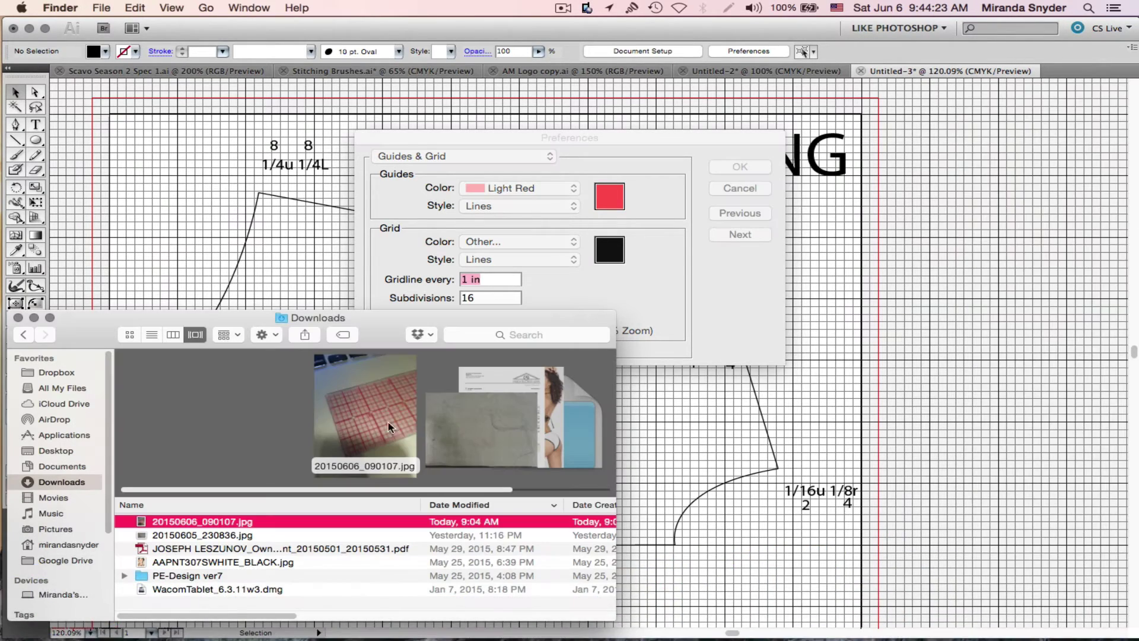
left_click(193, 526)
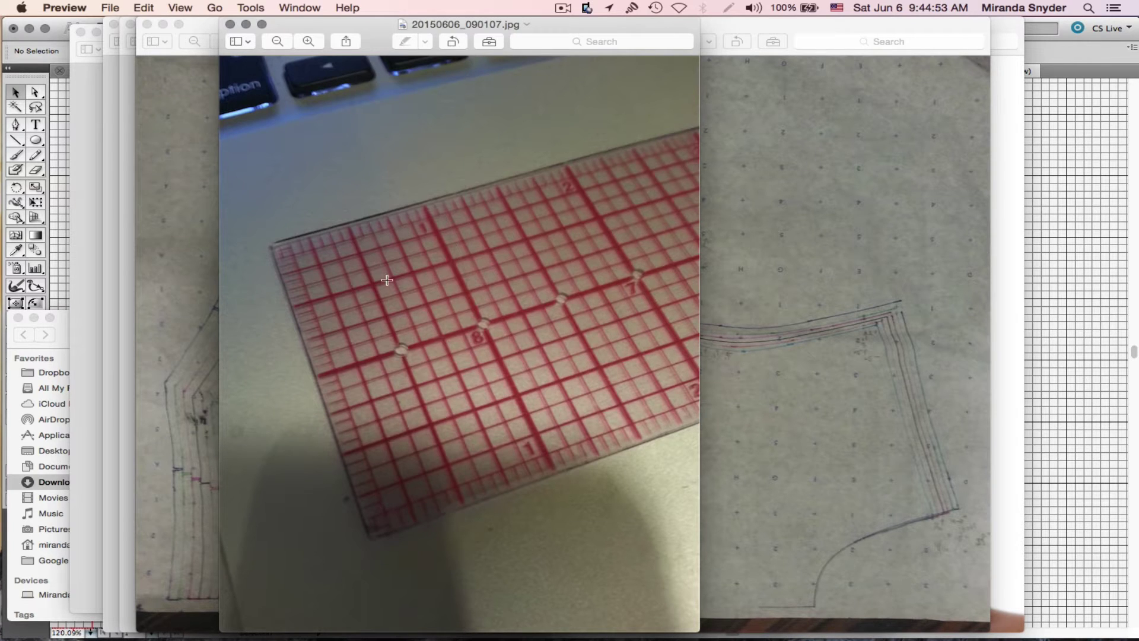
left_click(65, 7)
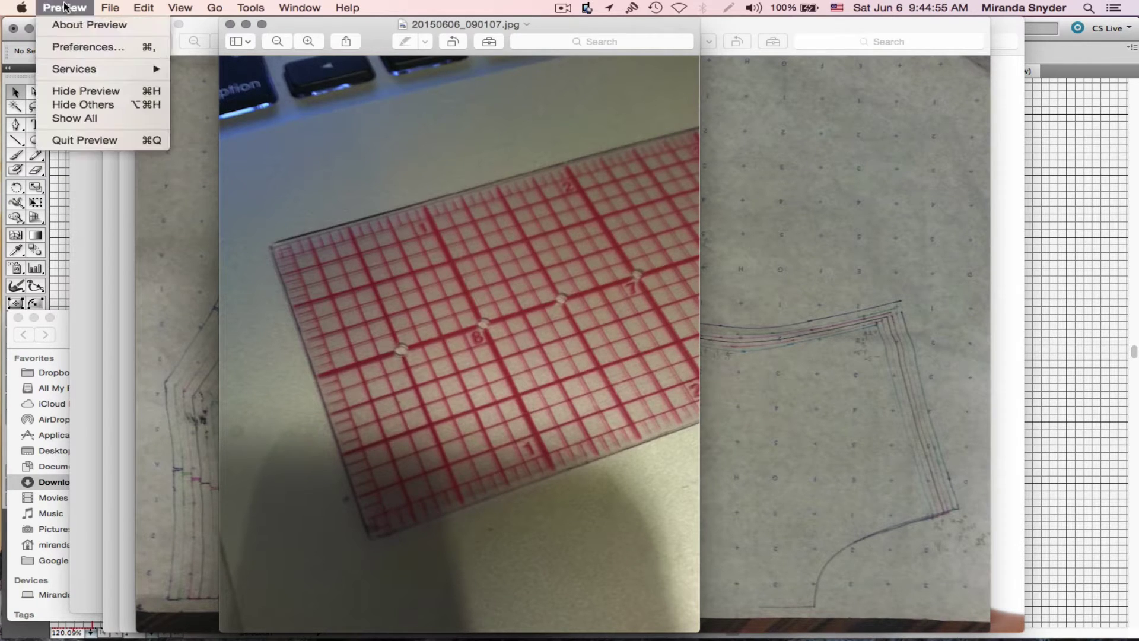
left_click(116, 143)
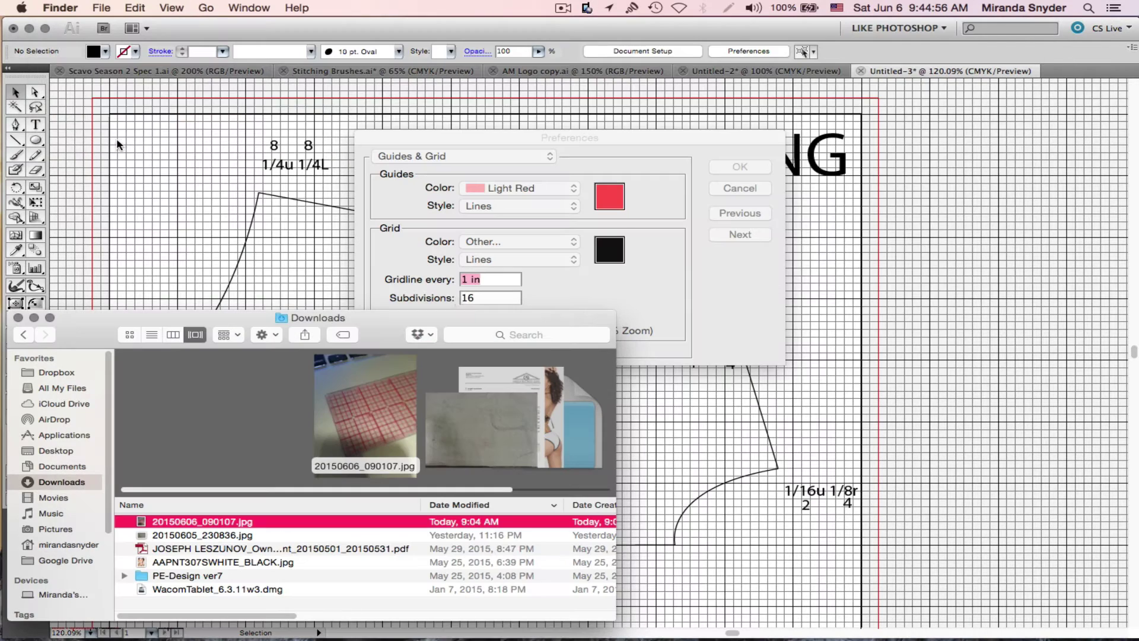
left_click(18, 318)
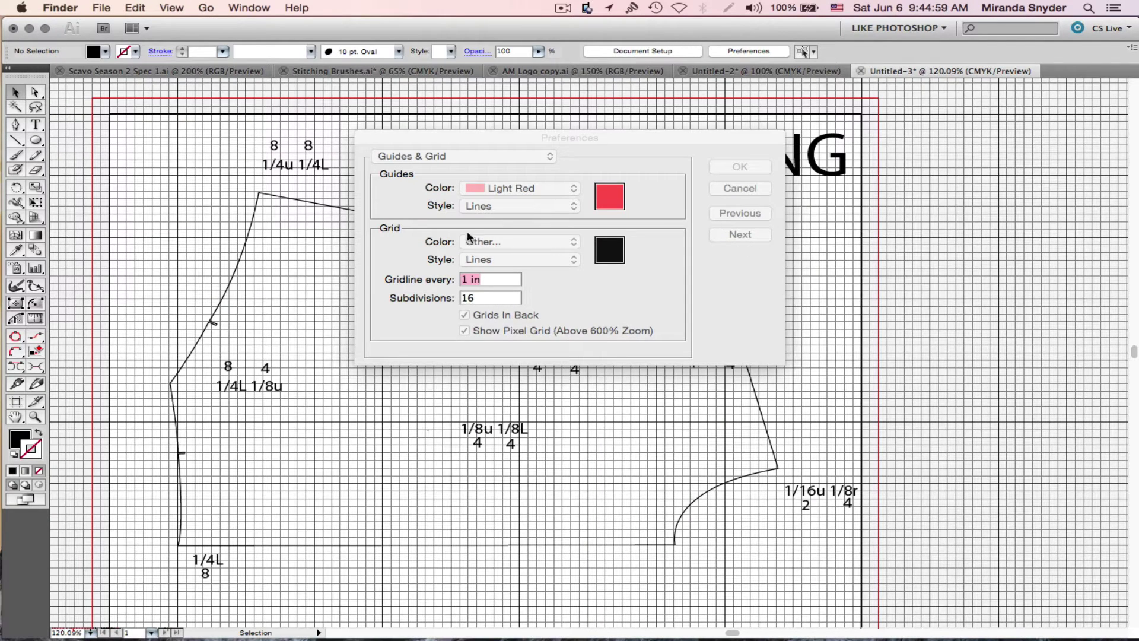
Confirm the grid settings with a gridline every 1 in and 16 subdivisions
left_click(482, 282)
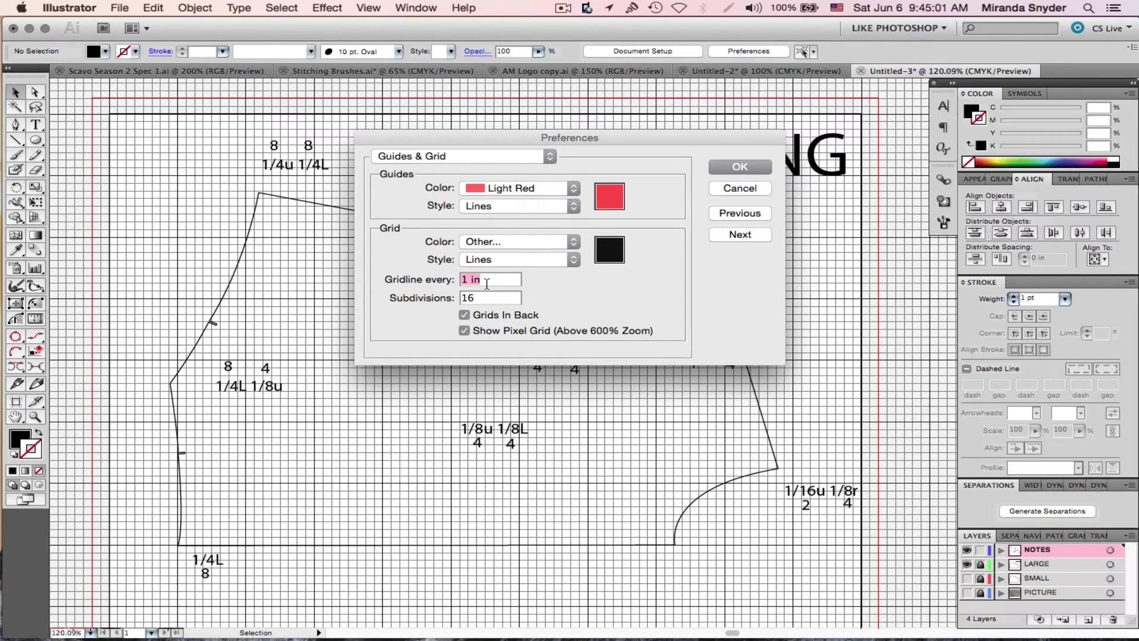
left_click(484, 297)
left_click(740, 167)
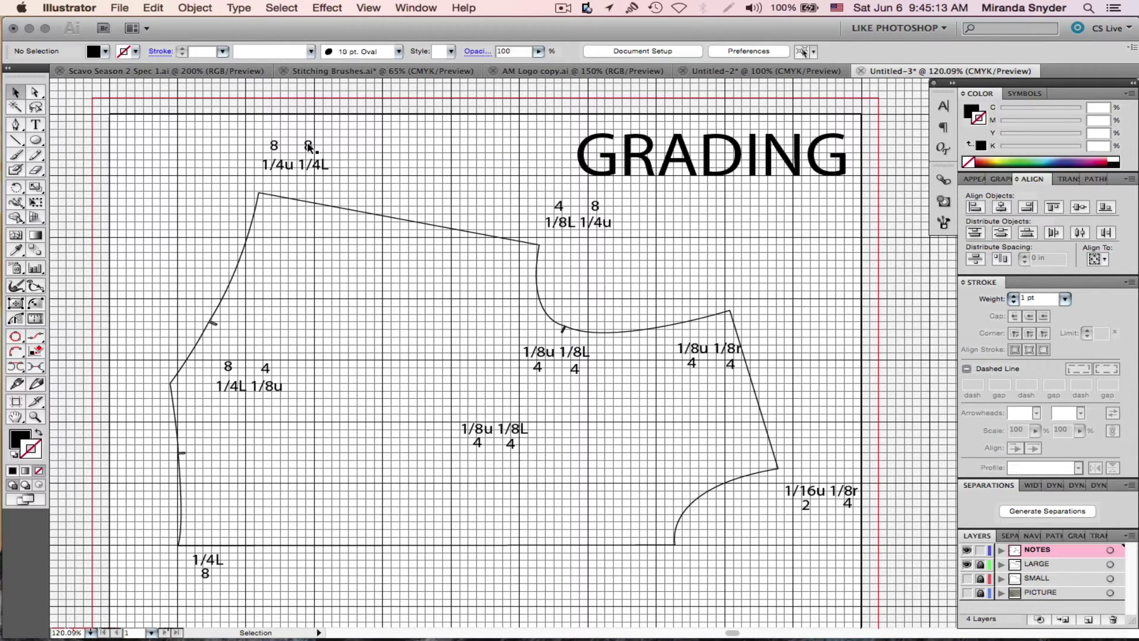
Confirm a keyboard increment of 0.0625 in in the General preferences
left_click(70, 8)
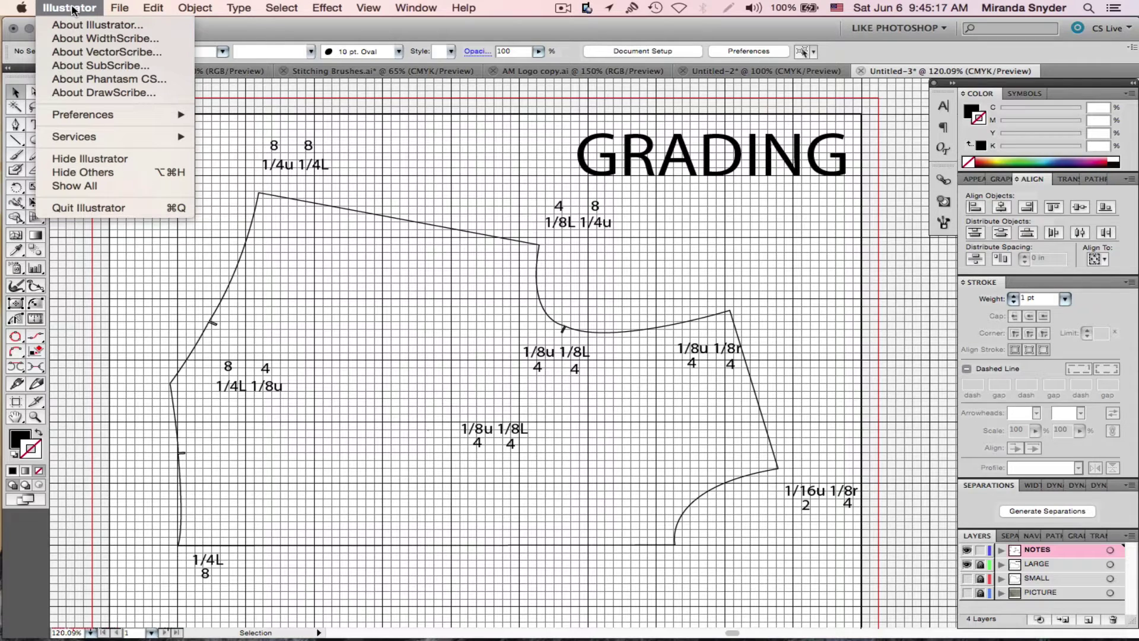
mouse_move(116, 120)
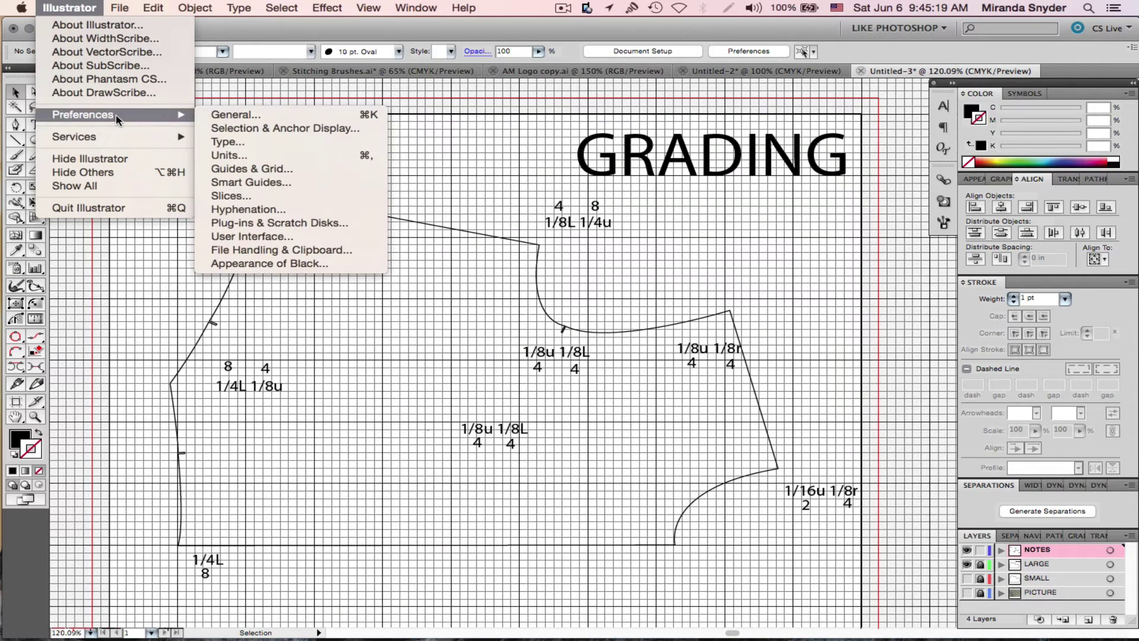
left_click(258, 112)
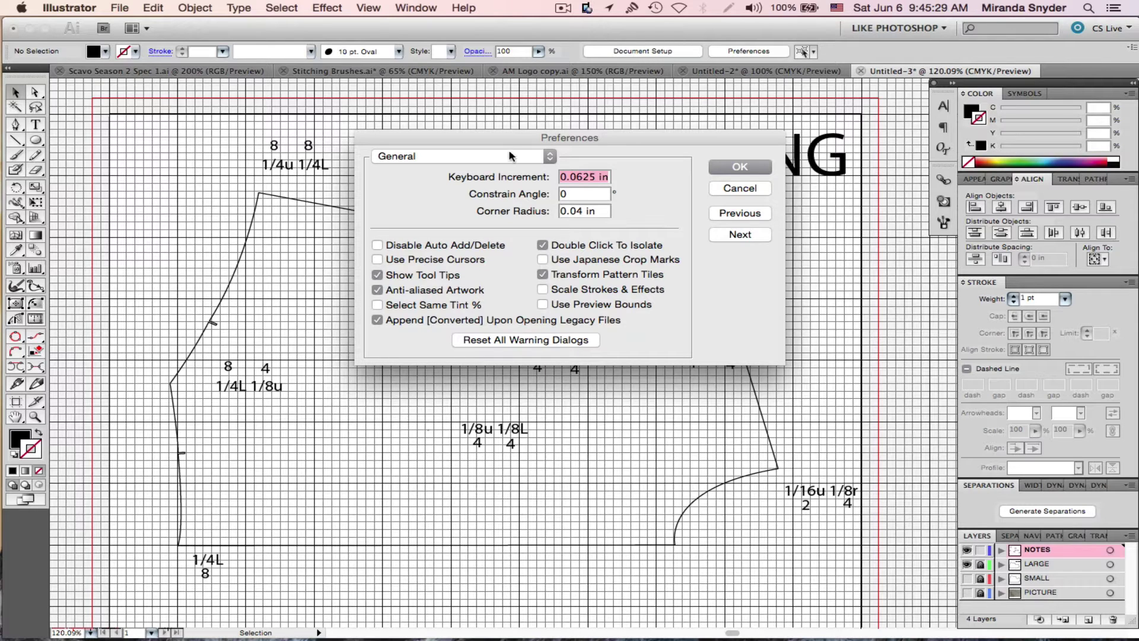
left_click(576, 175)
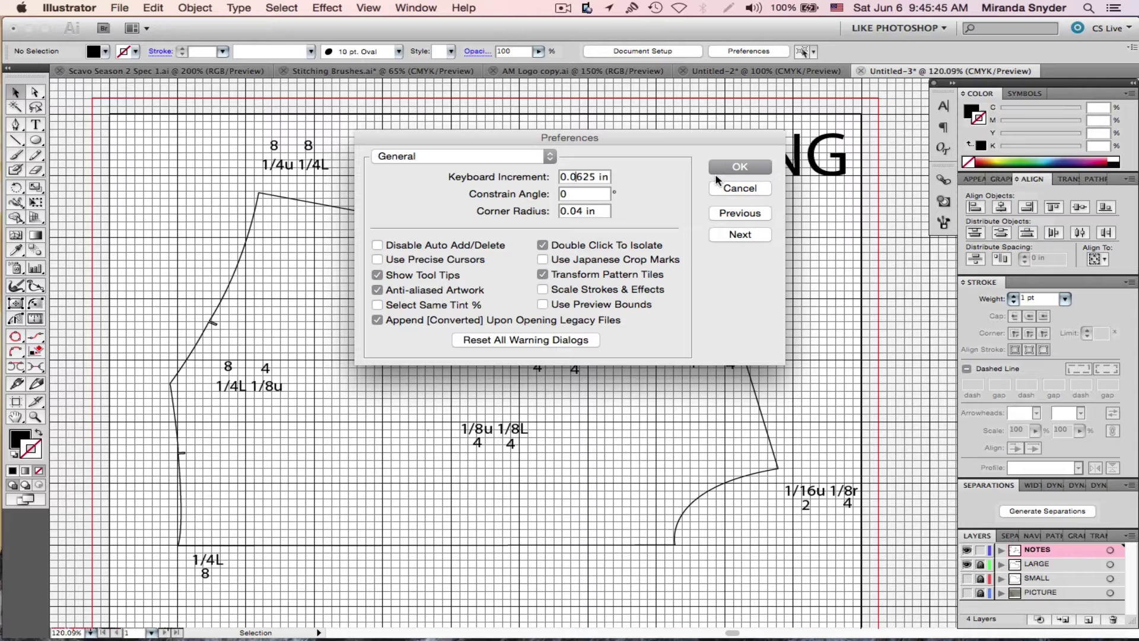
left_click(746, 170)
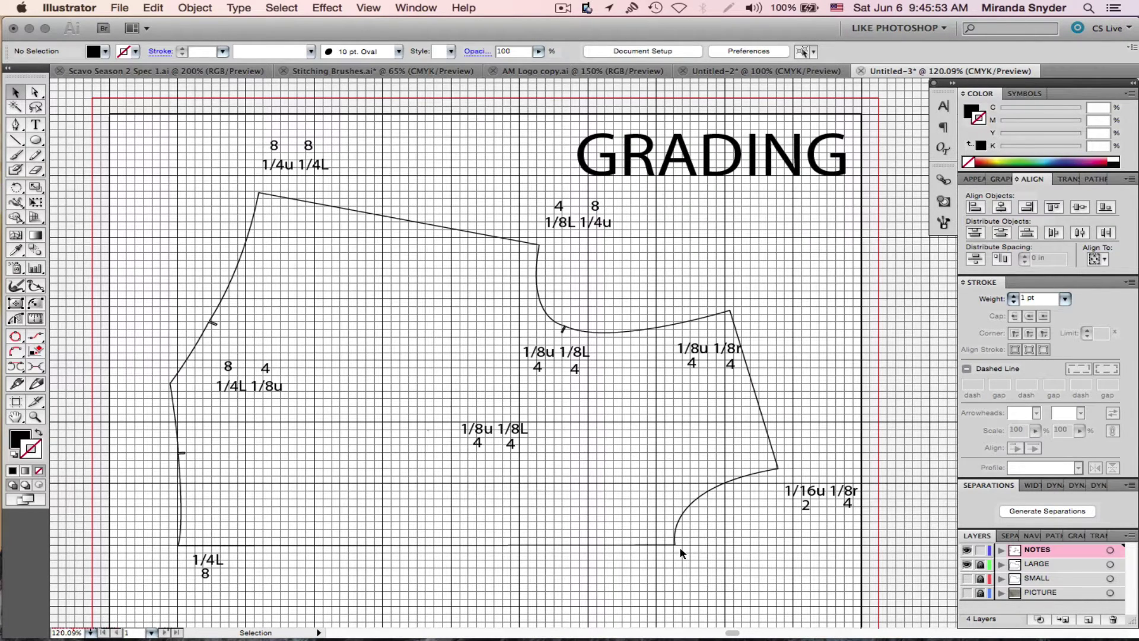
Lock and hide the NOTES layer, and unlock the LARGE layer as the active layer
left_click(981, 549)
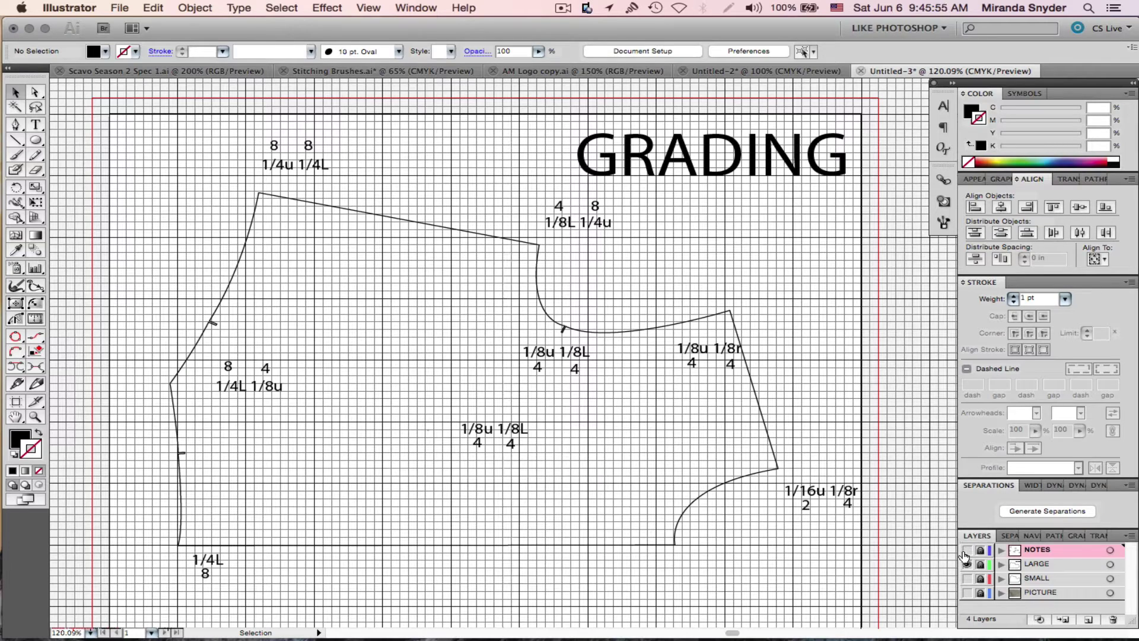
left_click(966, 550)
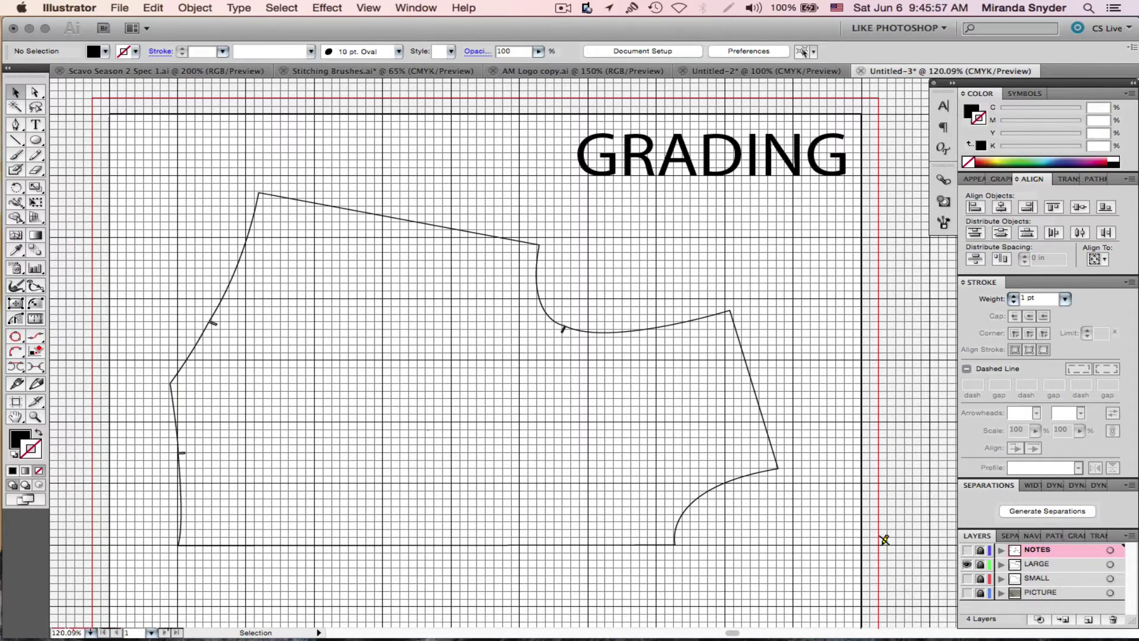
left_click(980, 564)
left_click(981, 564)
left_click(1018, 566)
left_click(980, 564)
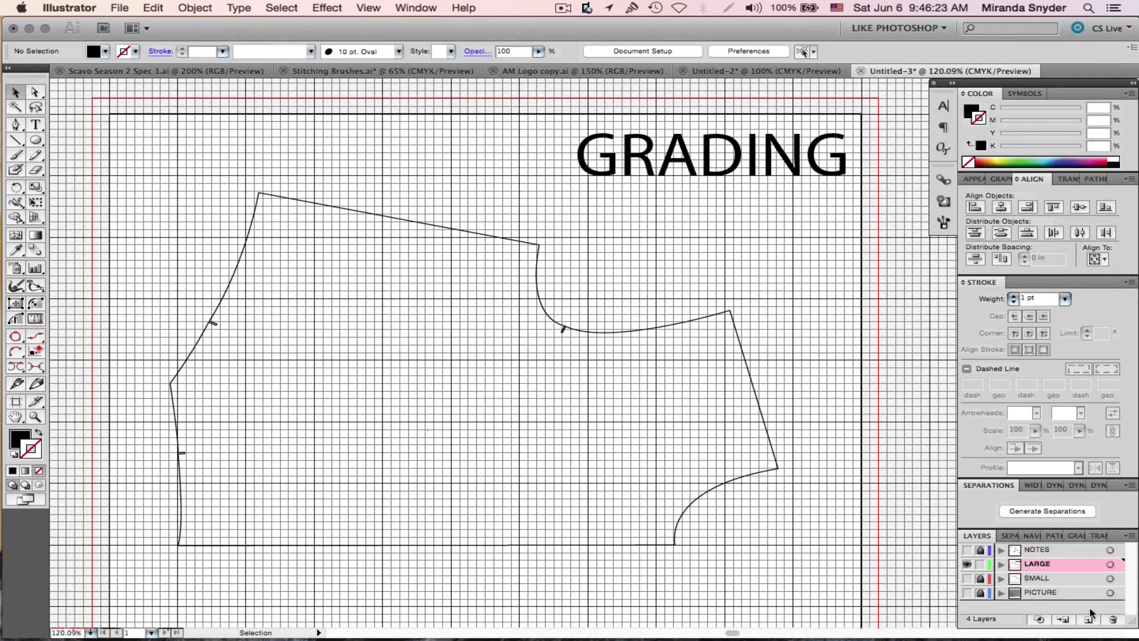
Try deleting the LARGE layer with its artwork, and undo the deletion
left_click(1109, 620)
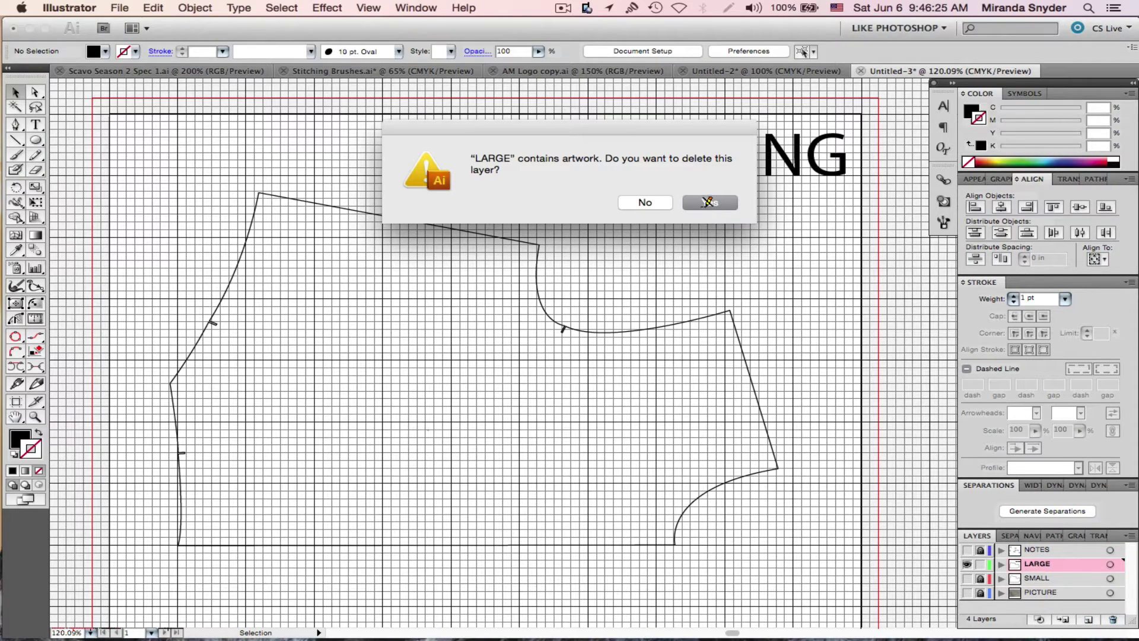
left_click(707, 204)
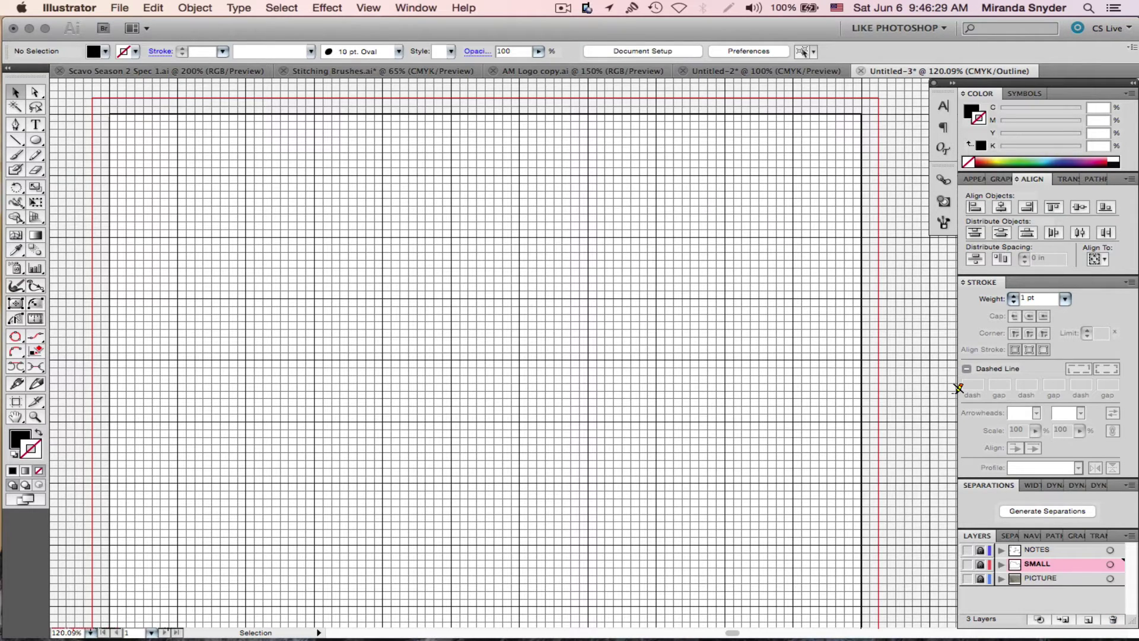
key("super+z")
key("super+y")
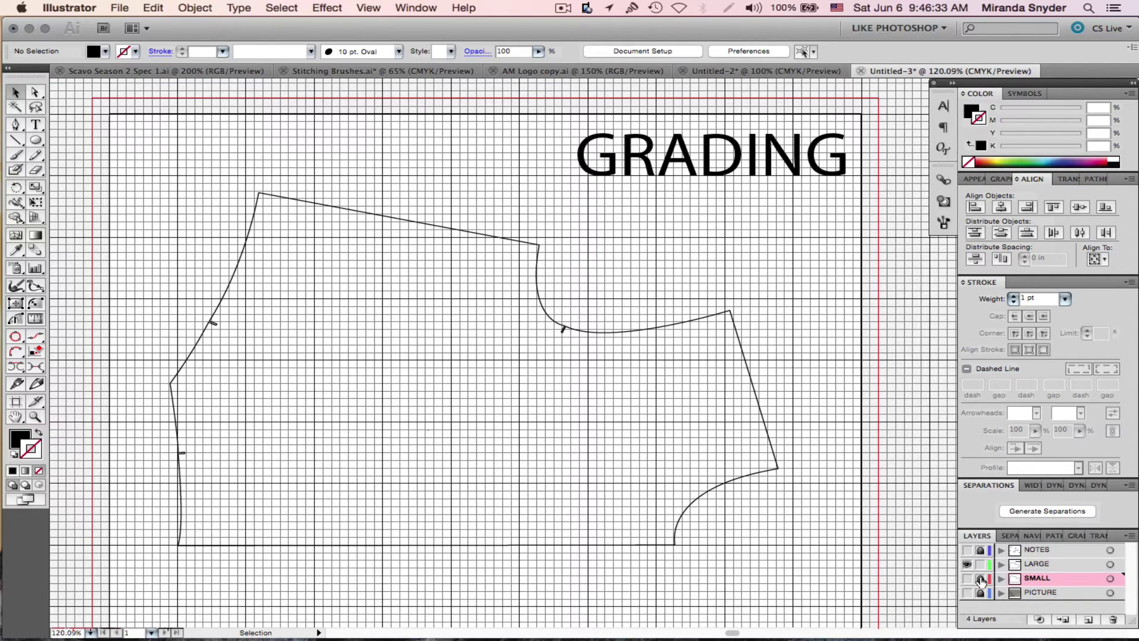
Unlock the SMALL layer and delete it together with its artwork
left_click(980, 578)
left_click(1113, 619)
left_click(720, 207)
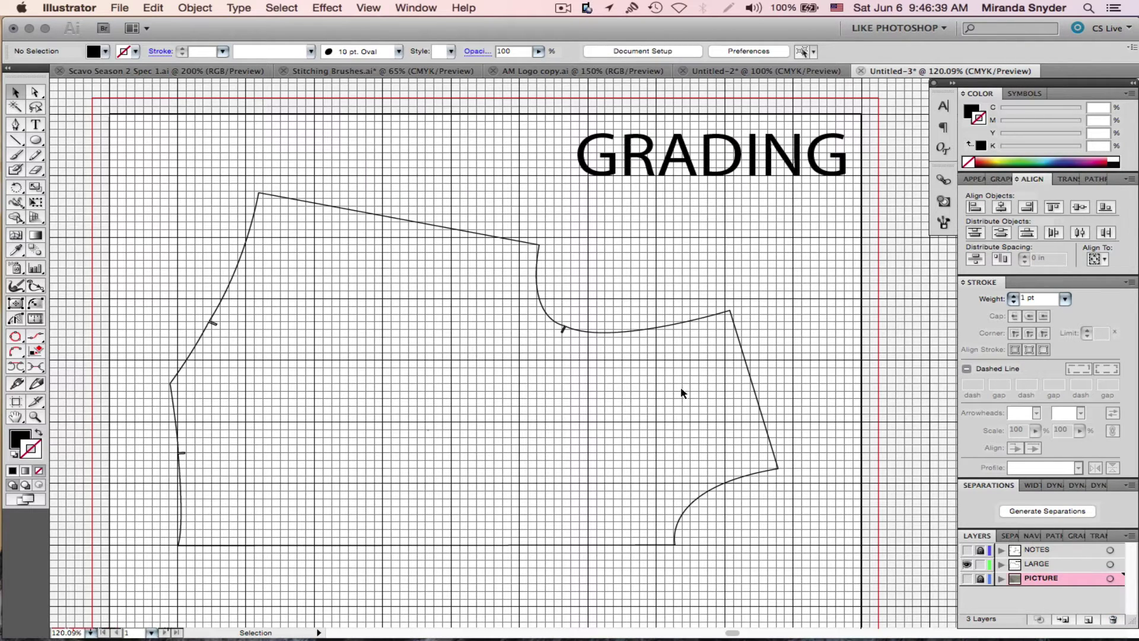
Delete the GRADING title text from the LARGE layer, leaving only the pattern outline
left_click(1028, 565)
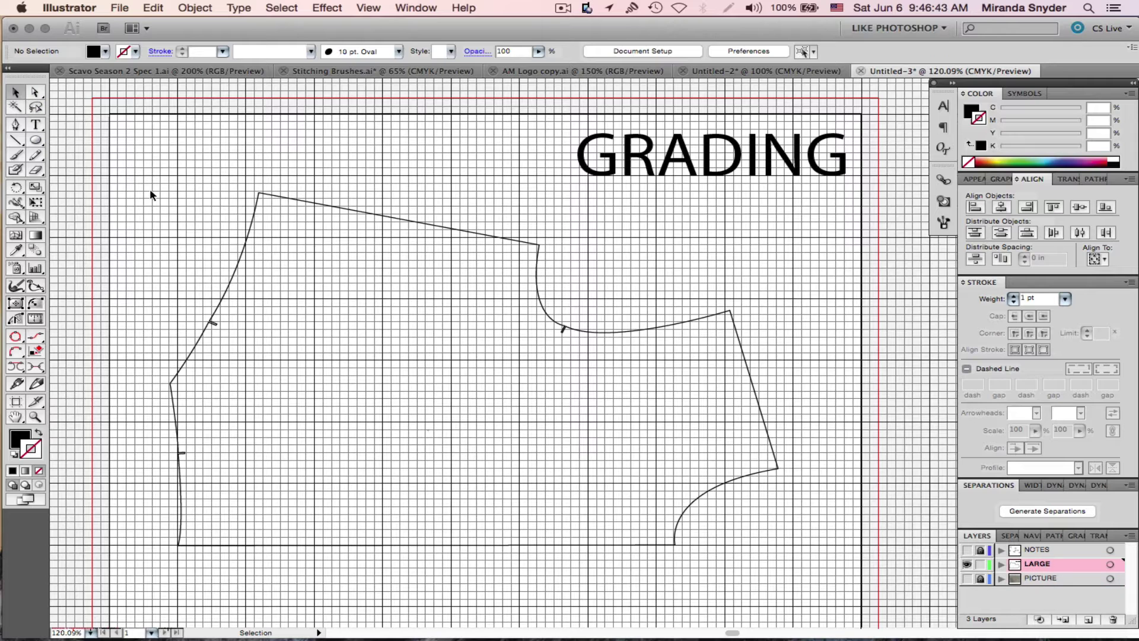
left_click_drag(114, 168, 817, 586)
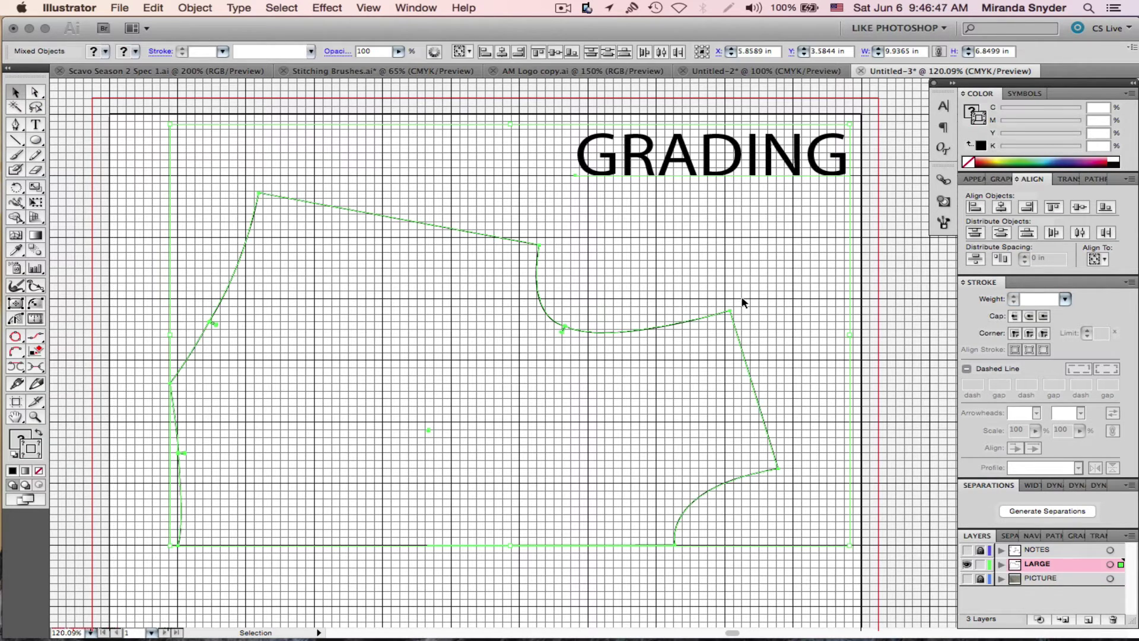
left_click(554, 89)
left_click_drag(548, 118, 862, 193)
key("Delete")
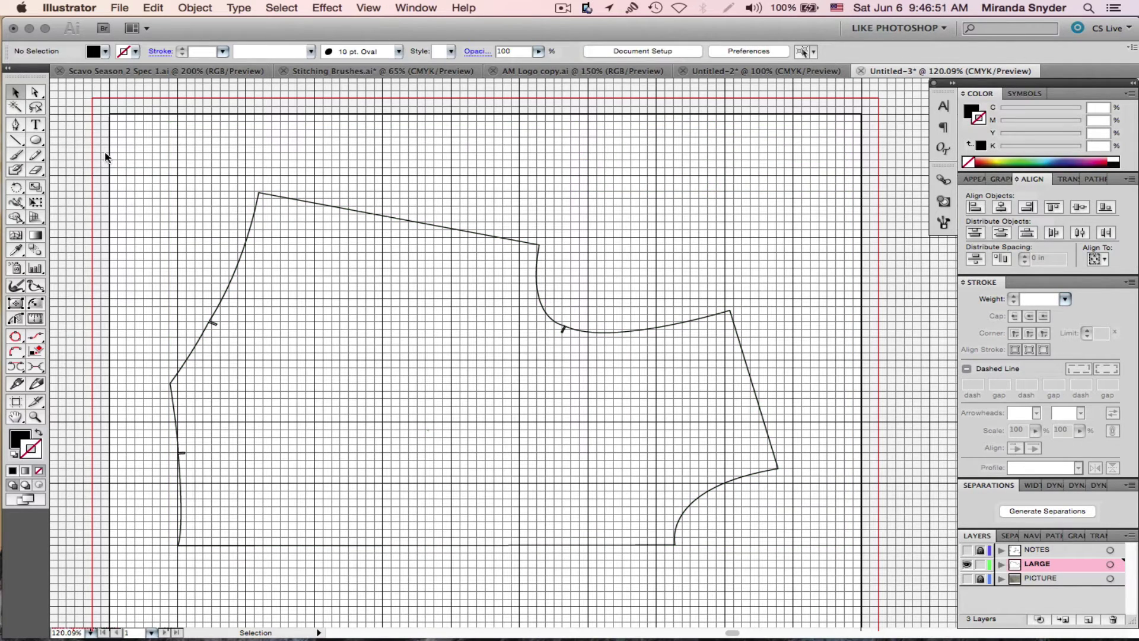
Copy the whole pattern piece on the LARGE layer and lock that layer
left_click_drag(105, 156, 831, 583)
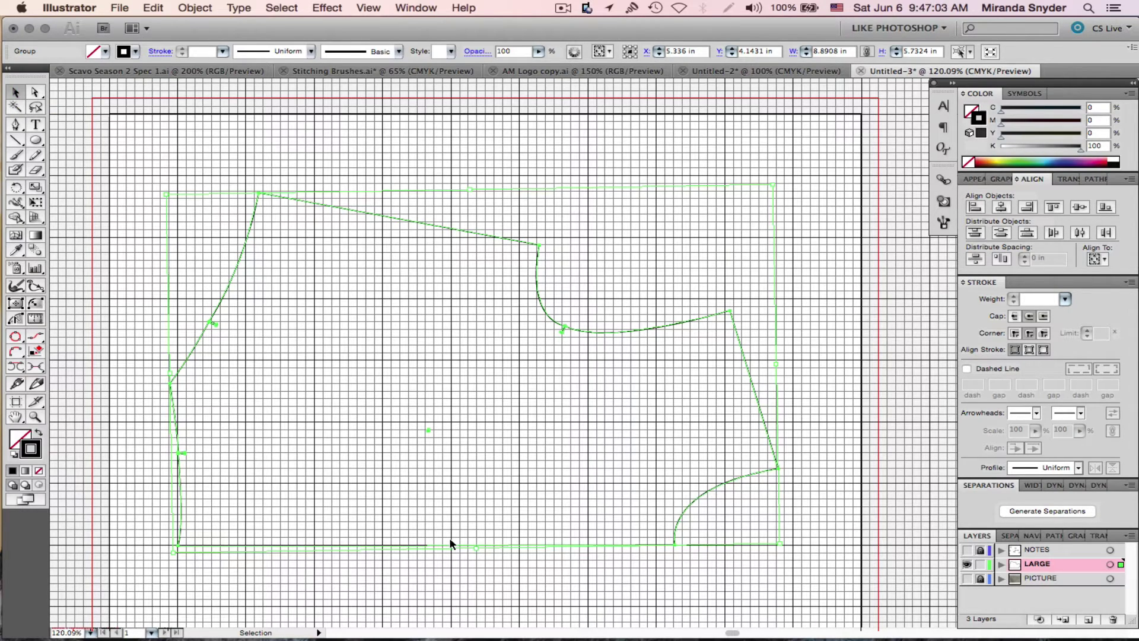
left_click(980, 565)
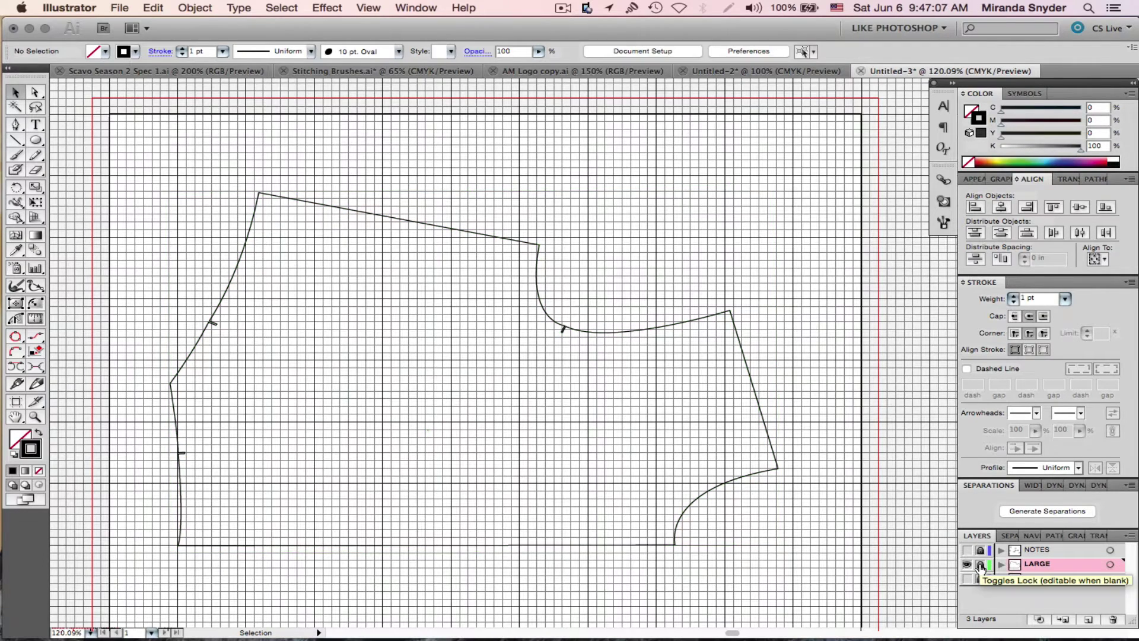
Create a new layer above LARGE and name it Graded Up
left_click(1087, 620)
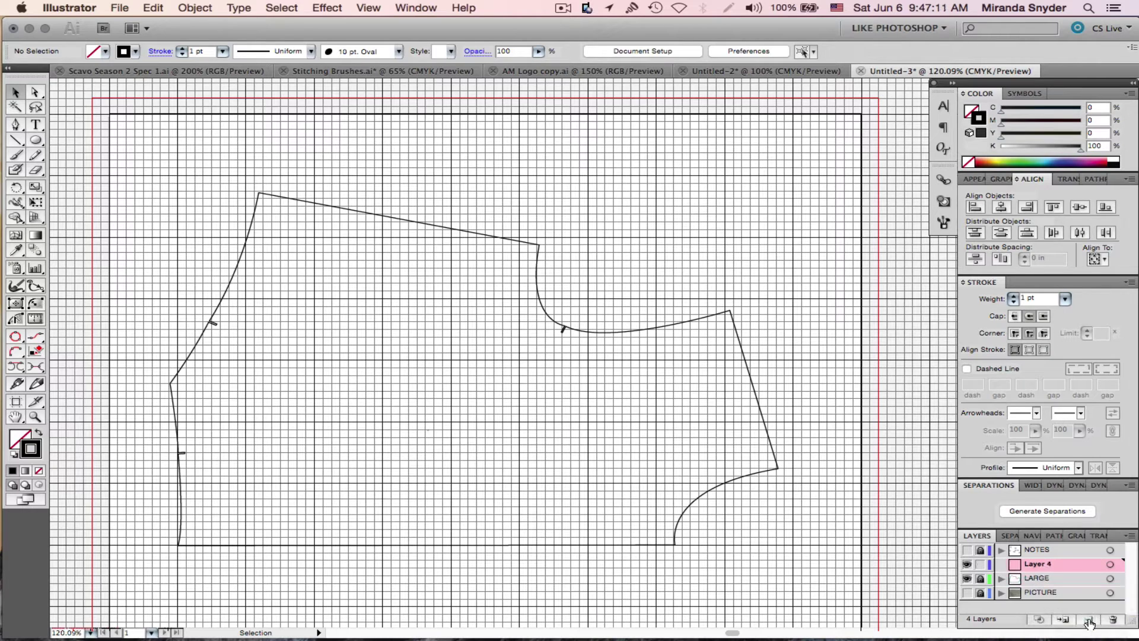
double_click(1034, 566)
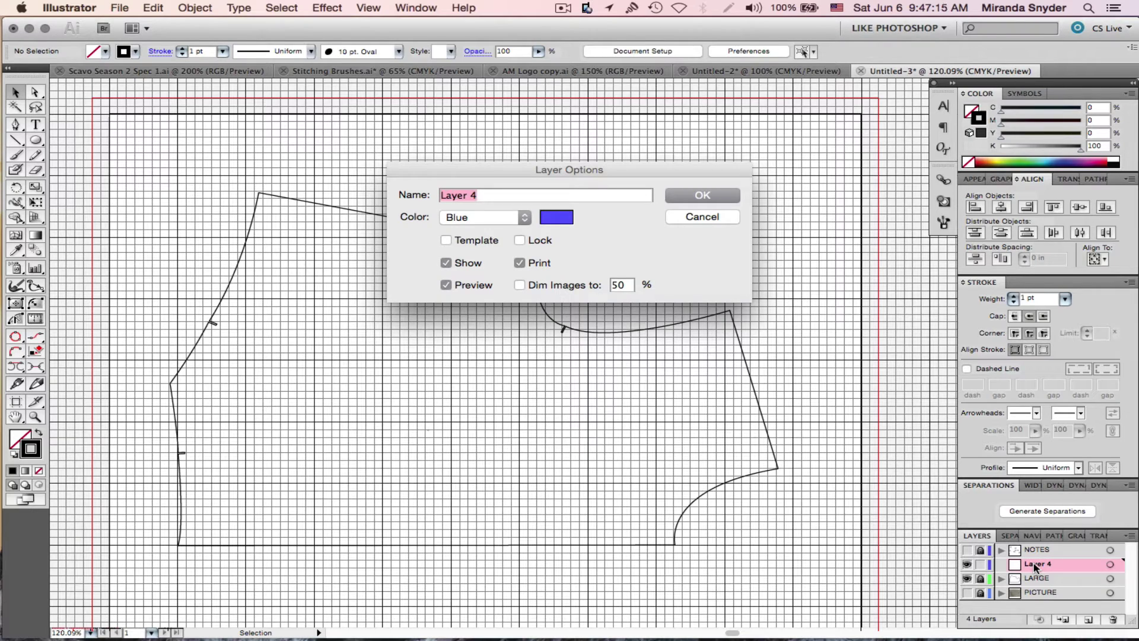
type("Graded Up")
left_click(694, 195)
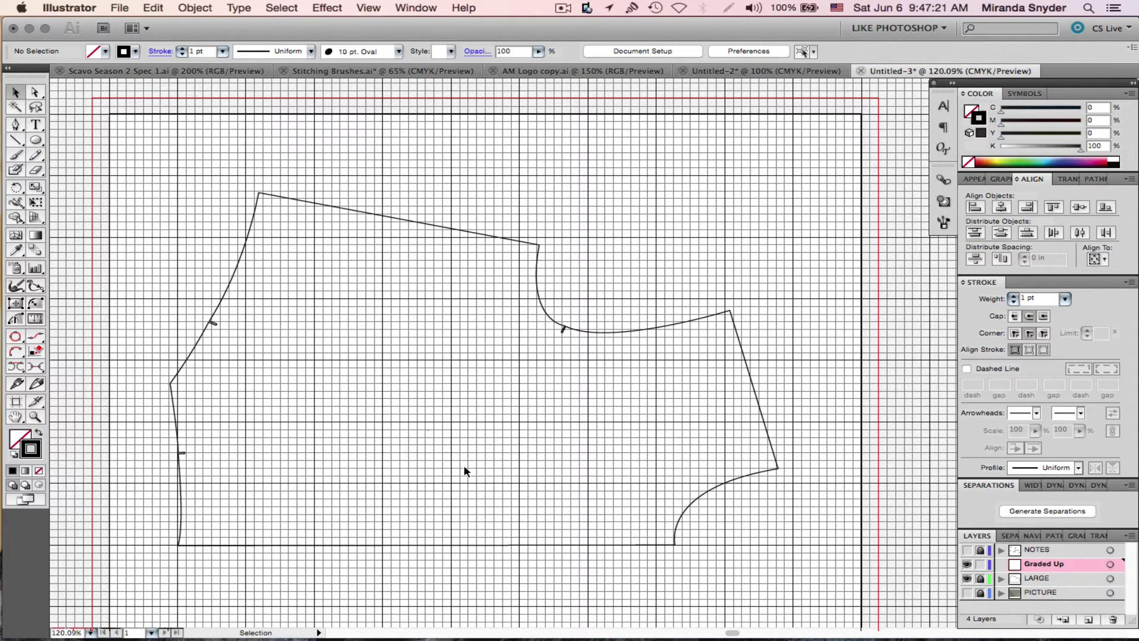
Paste the copied pattern piece in place on the Graded Up layer and deselect it
key("super+a")
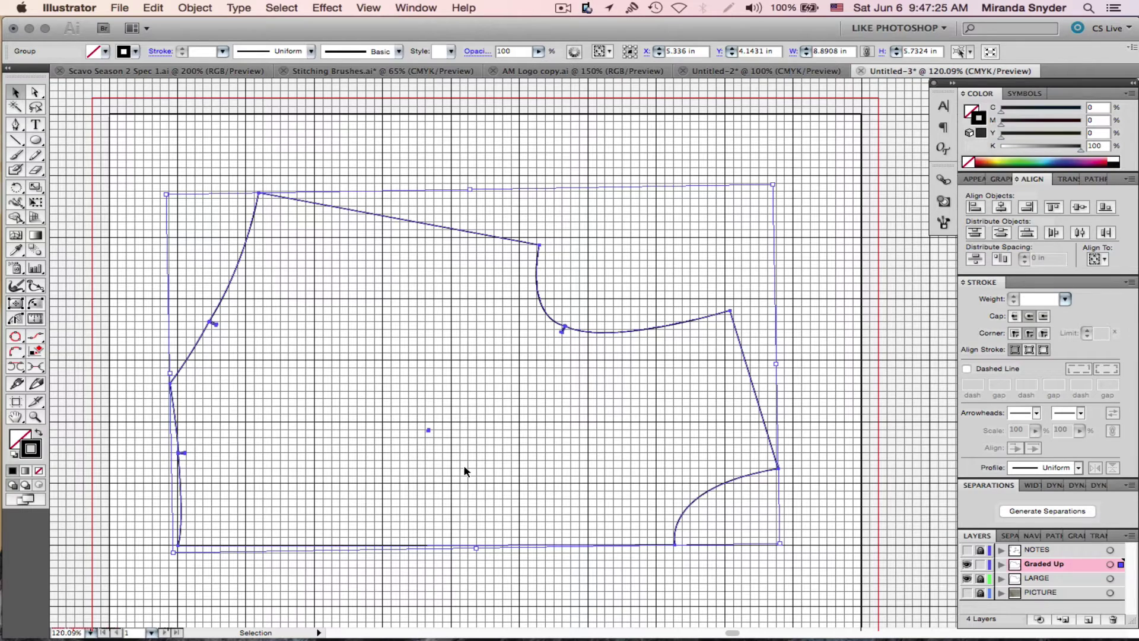
left_click(68, 116)
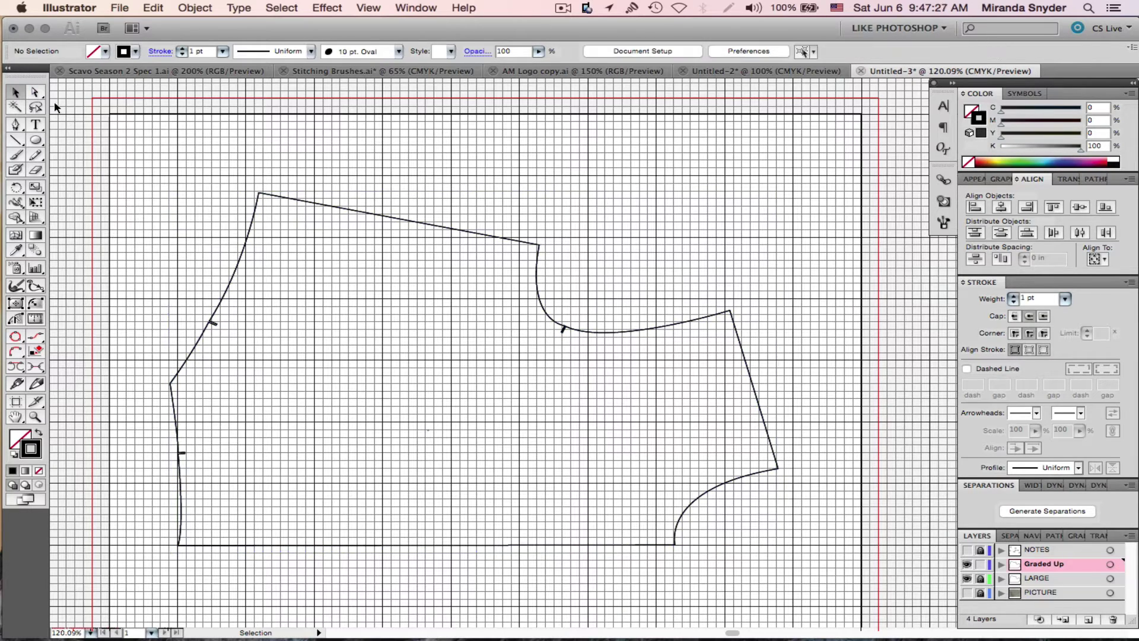
Try moving the anchor point at the outer end of the upper curve freehand to about X 9.45 in, Y 2.42 in with Direct Selection
left_click(35, 92)
left_click_drag(722, 299, 757, 266)
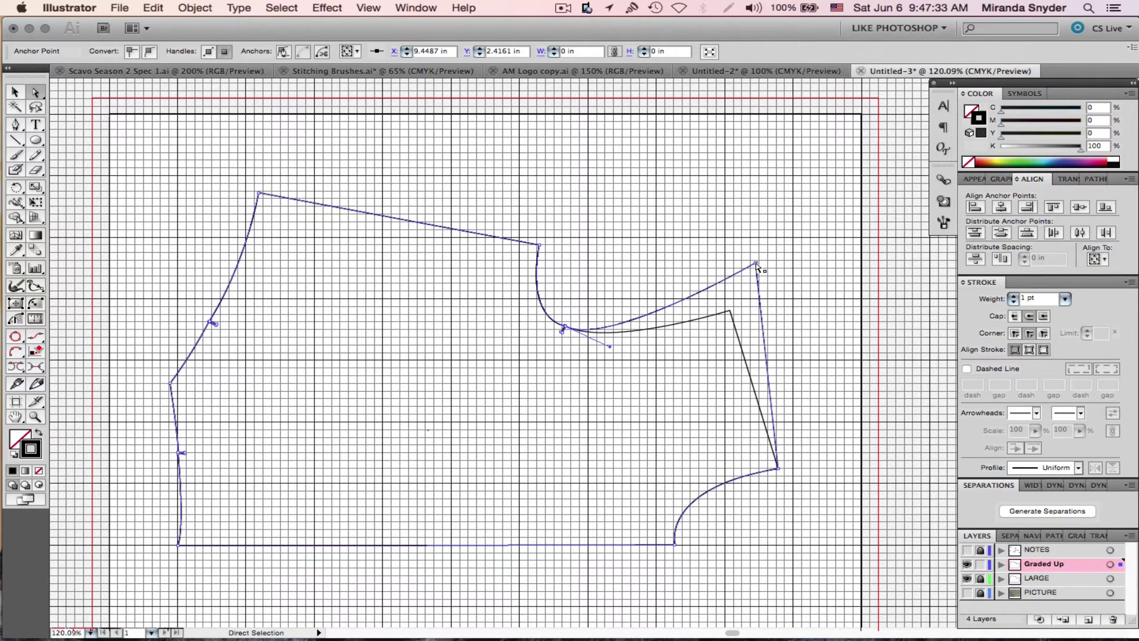
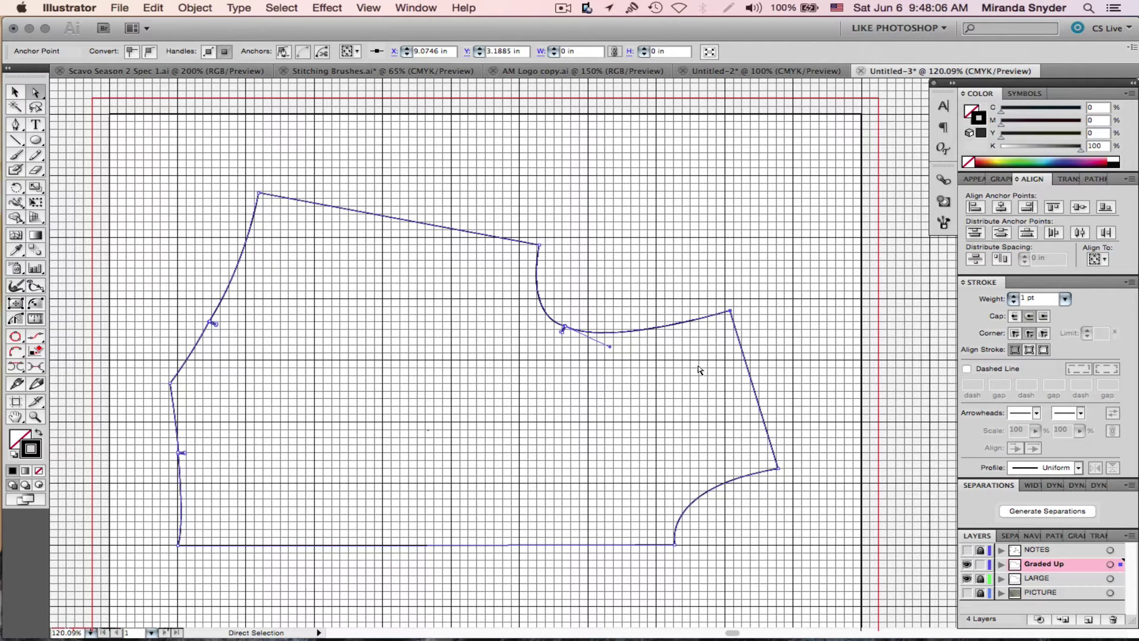
Show the NOTES layer with the grading amounts and keep it locked
left_click(980, 550)
left_click(967, 550)
left_click(980, 550)
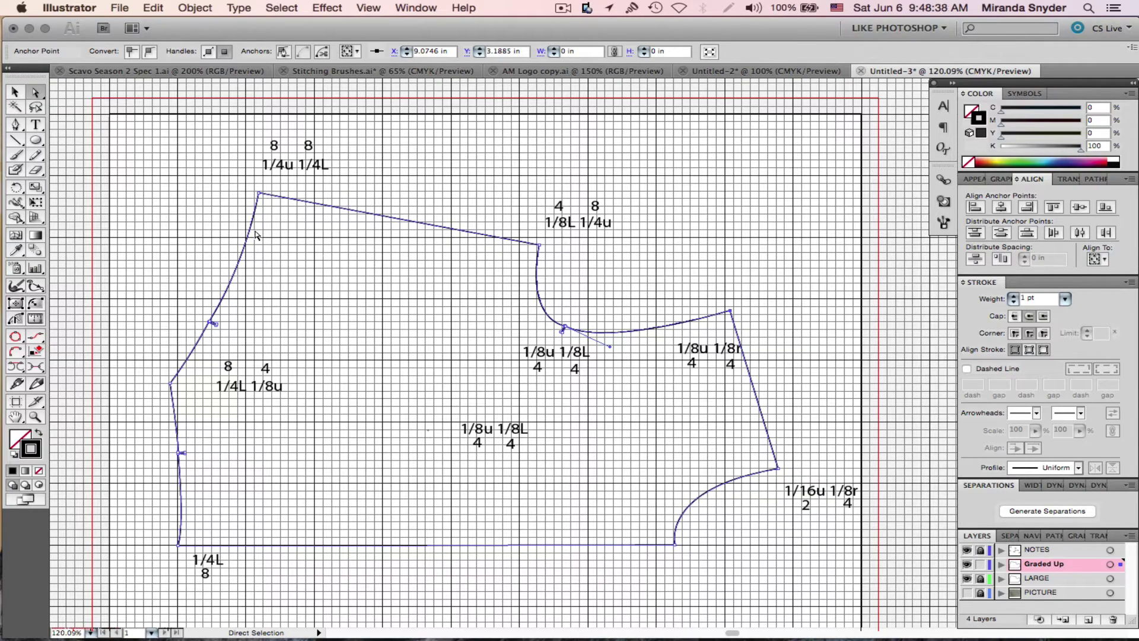
Nudge the corner anchor marked 1/16u 1/8r up two increments and right four, to X 10.0315 in, Y 5.6343 in
left_click(37, 419)
left_click_drag(752, 435, 874, 525)
scroll(194, 343, "left", 3)
scroll(194, 343, "up", 2)
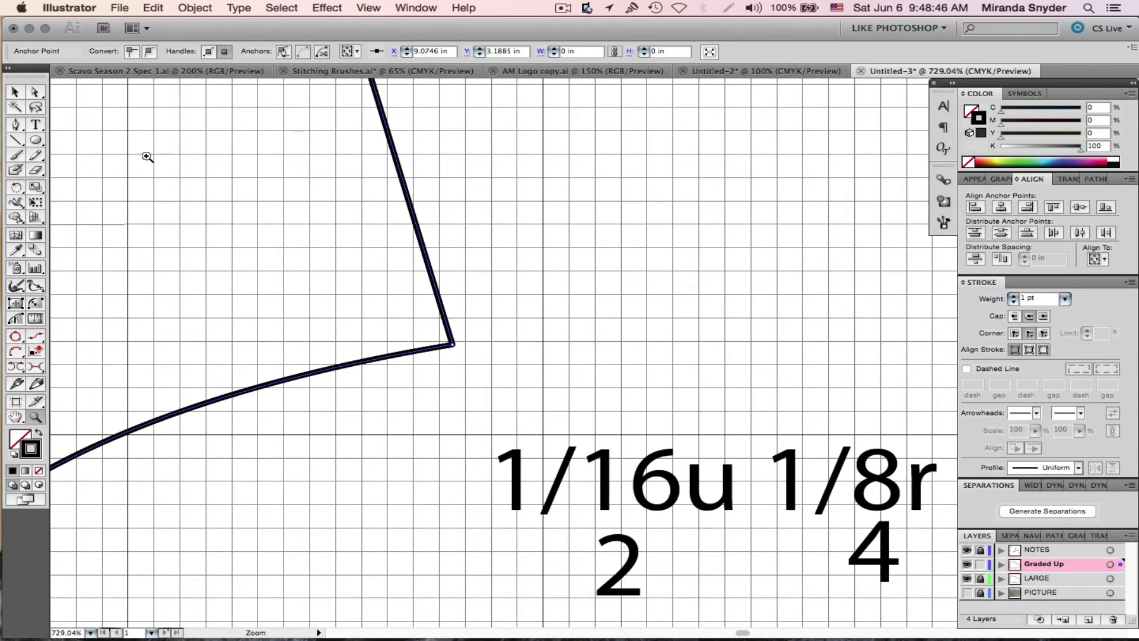
left_click(35, 97)
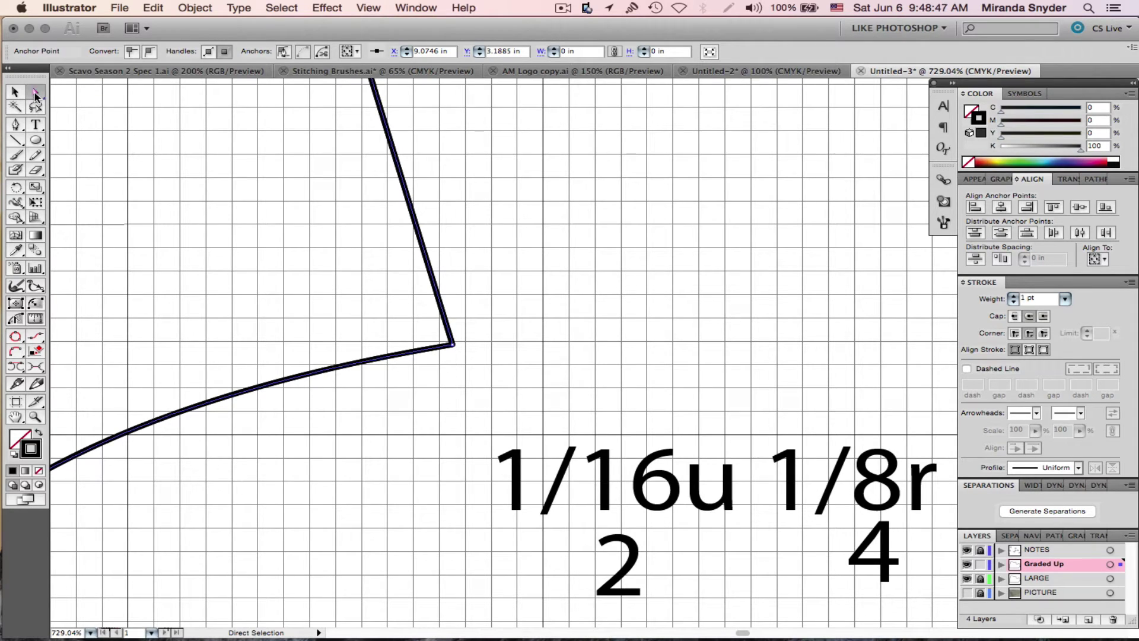
left_click(453, 344)
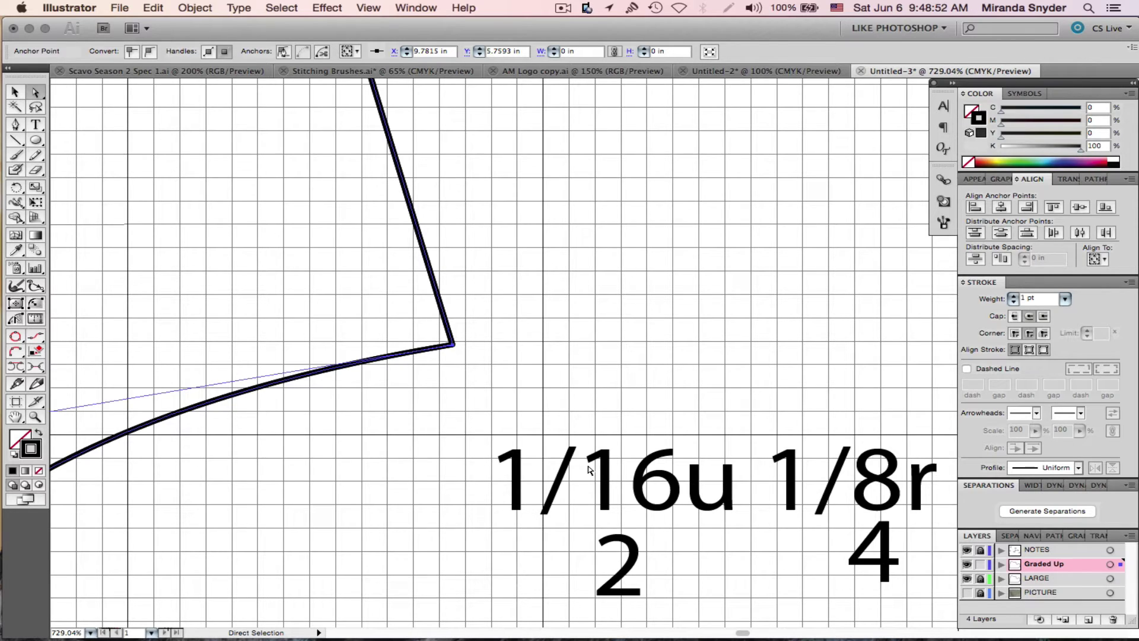
key("Up")
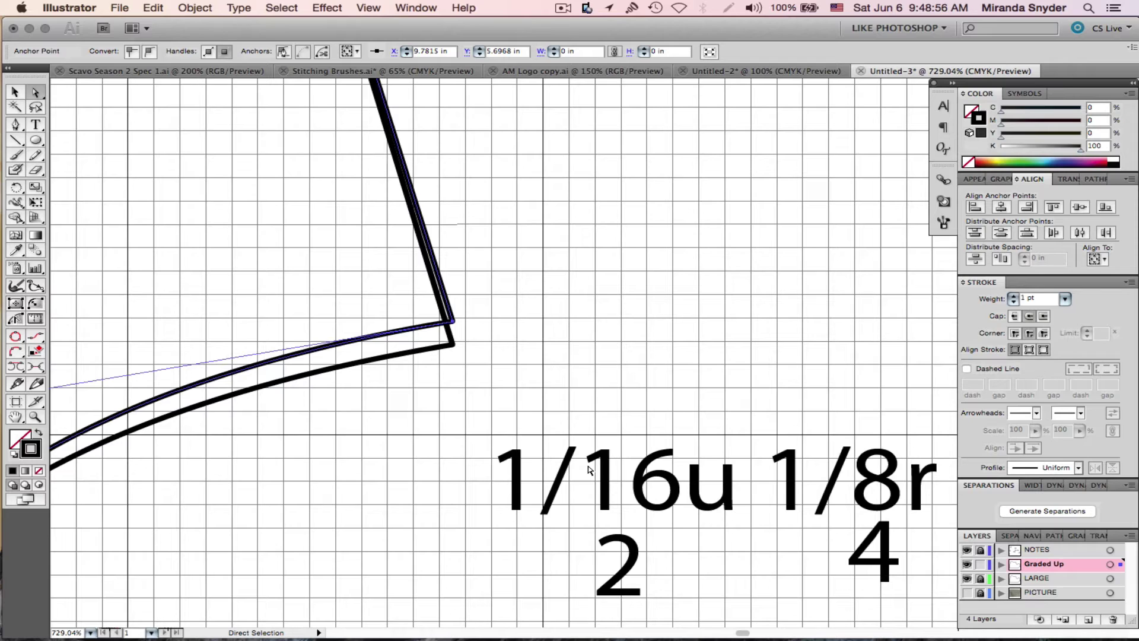
key("Up")
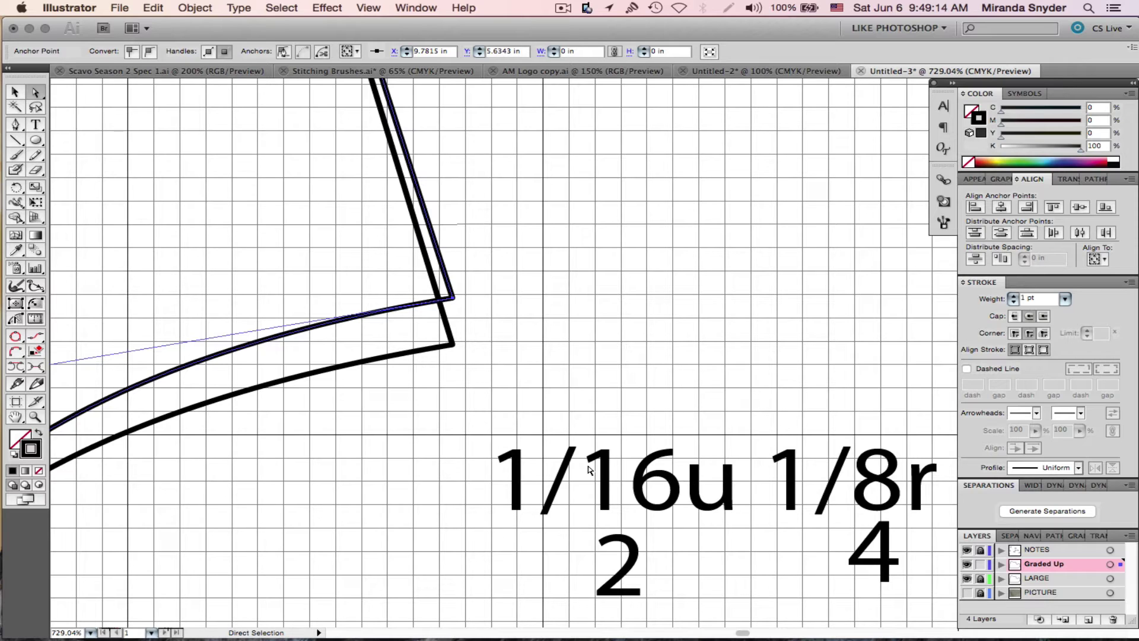
key("Right")
key("Right")
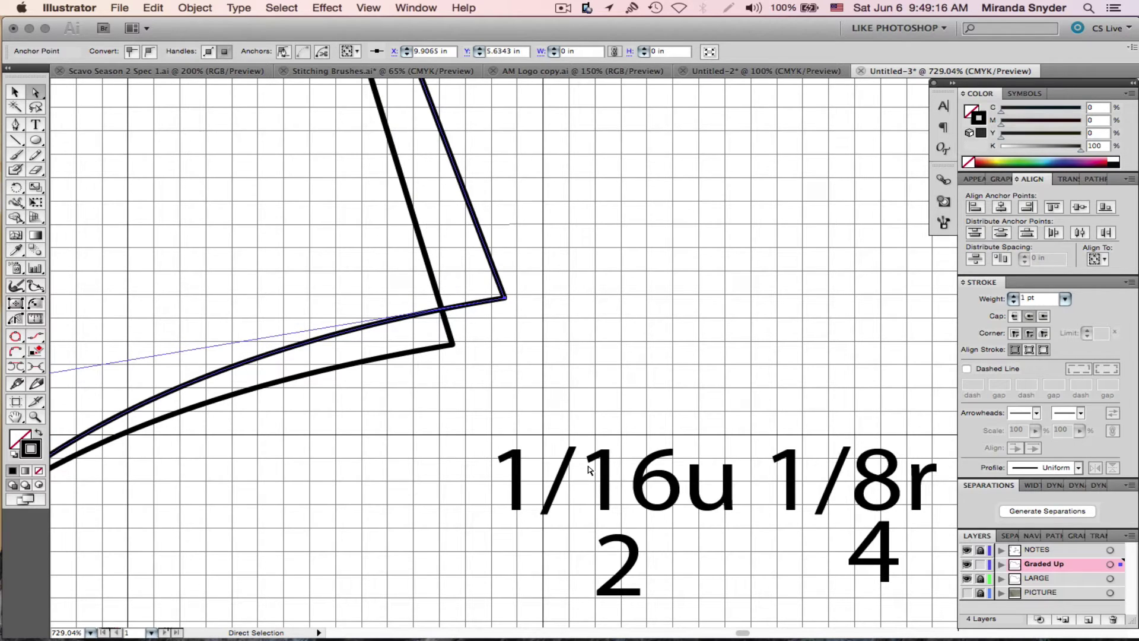
key("Right")
key("Right")
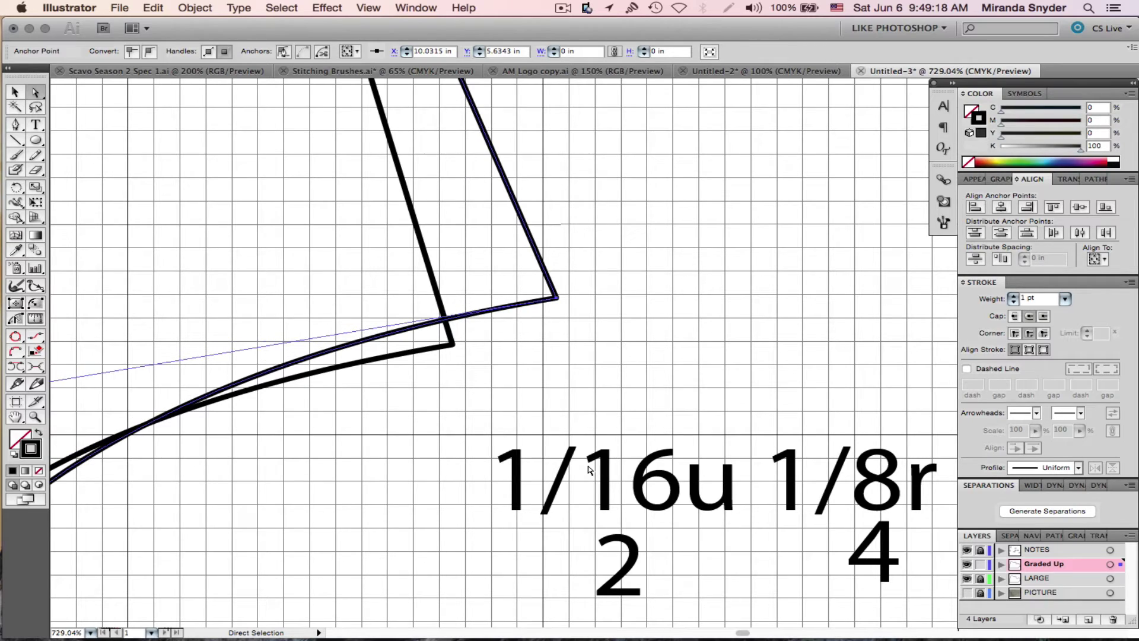
Nudge the corner anchor marked 1/8u 1/8r up four increments and right four, to X 9.3246 in, Y 2.9385 in
scroll(529, 419, "up", 10)
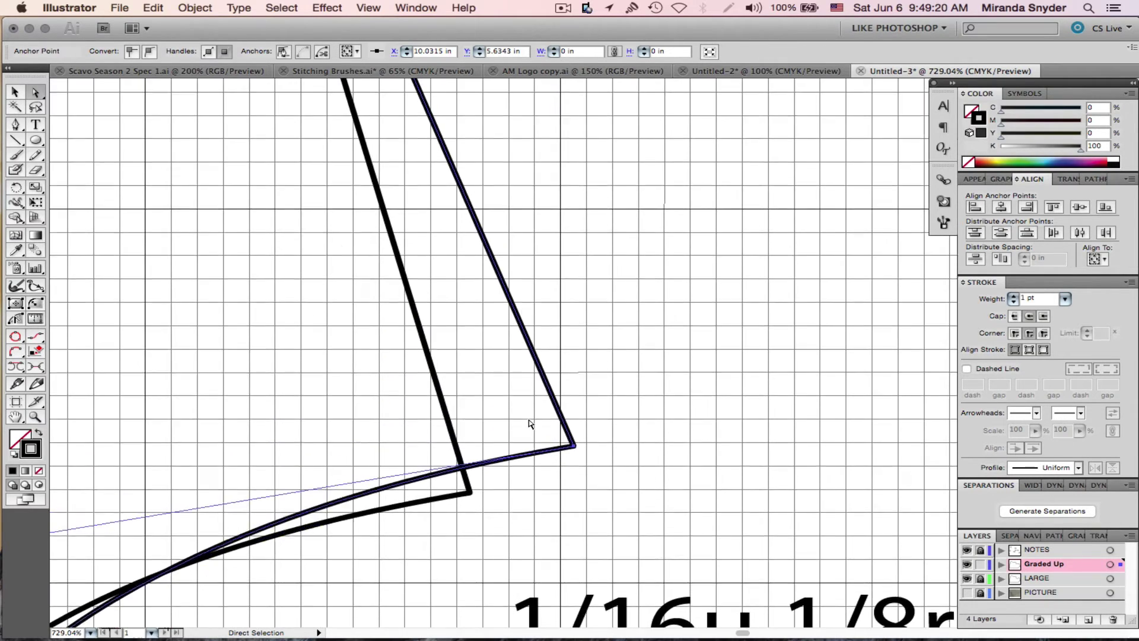
scroll(530, 424, "up", 15)
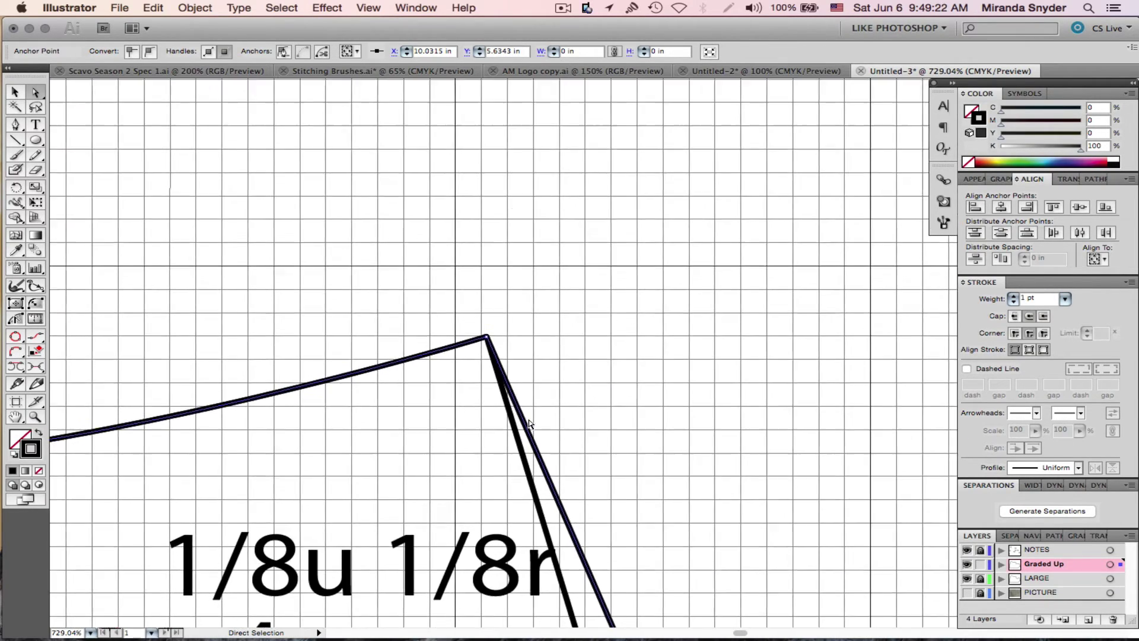
scroll(529, 424, "down", 3)
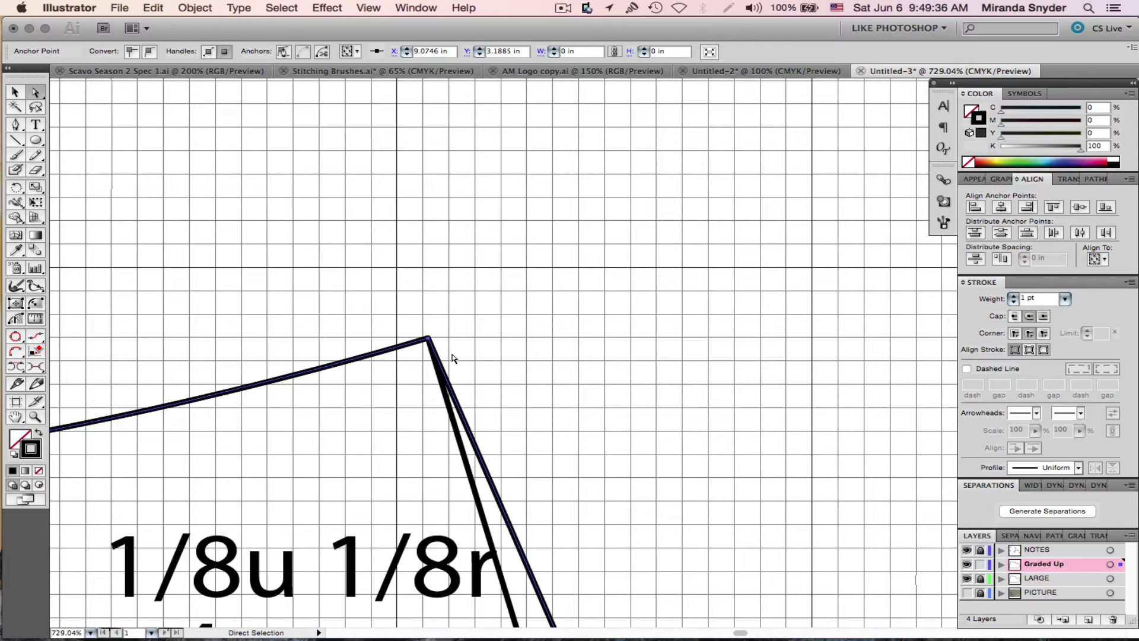
scroll(452, 358, "down", 5)
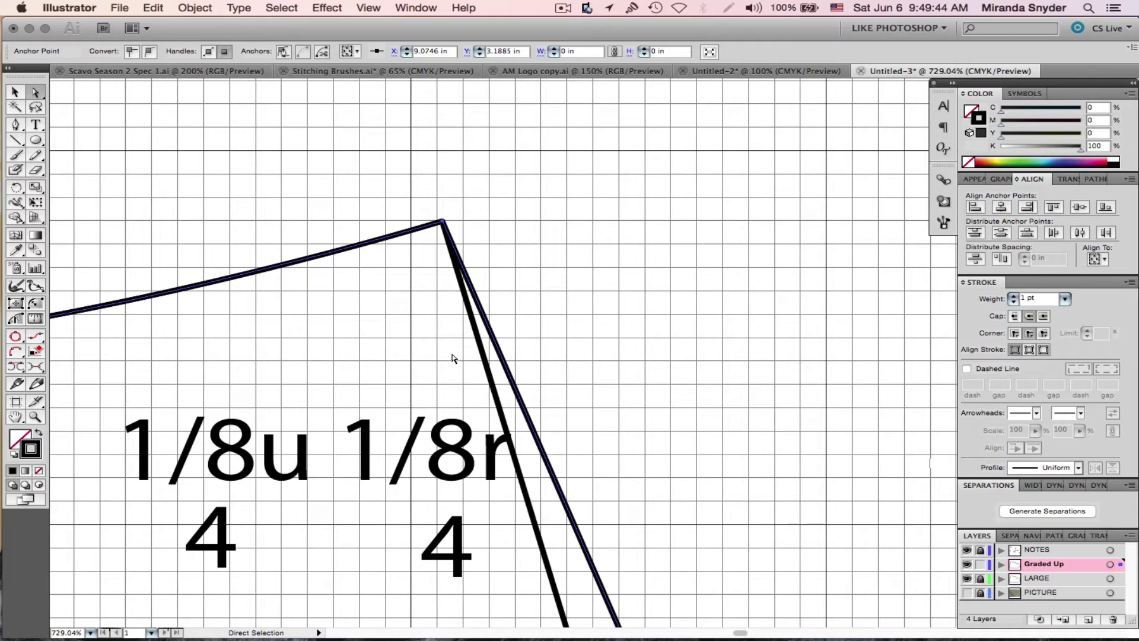
key("Up")
key("Up")
key("Up")
key("Up")
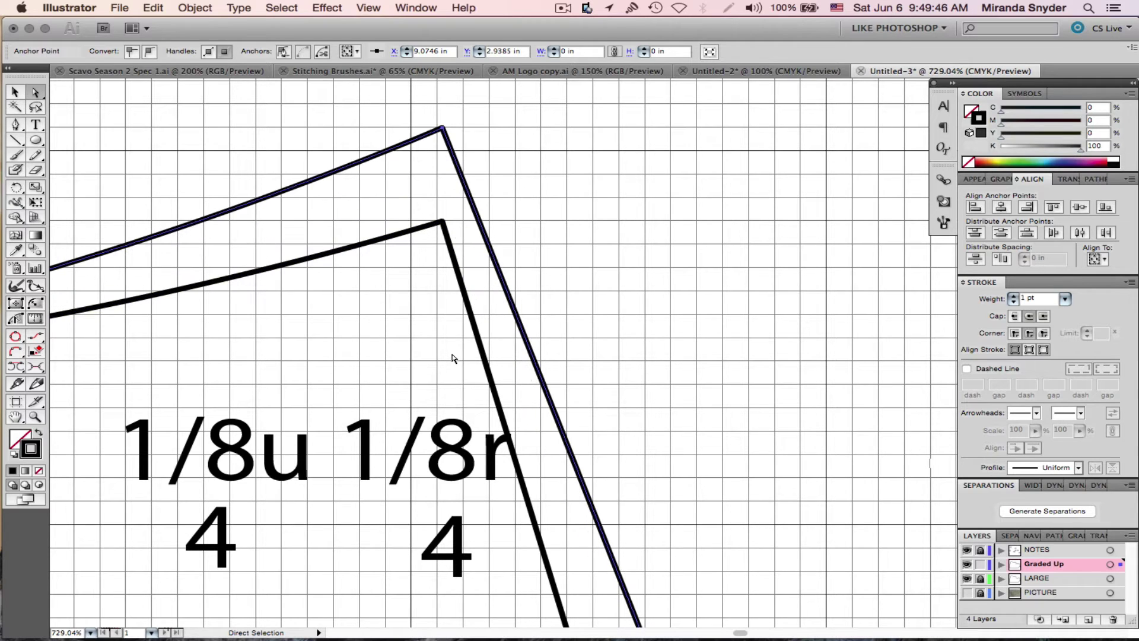
key("Right")
key("Right")
key("Right")
key("Right")
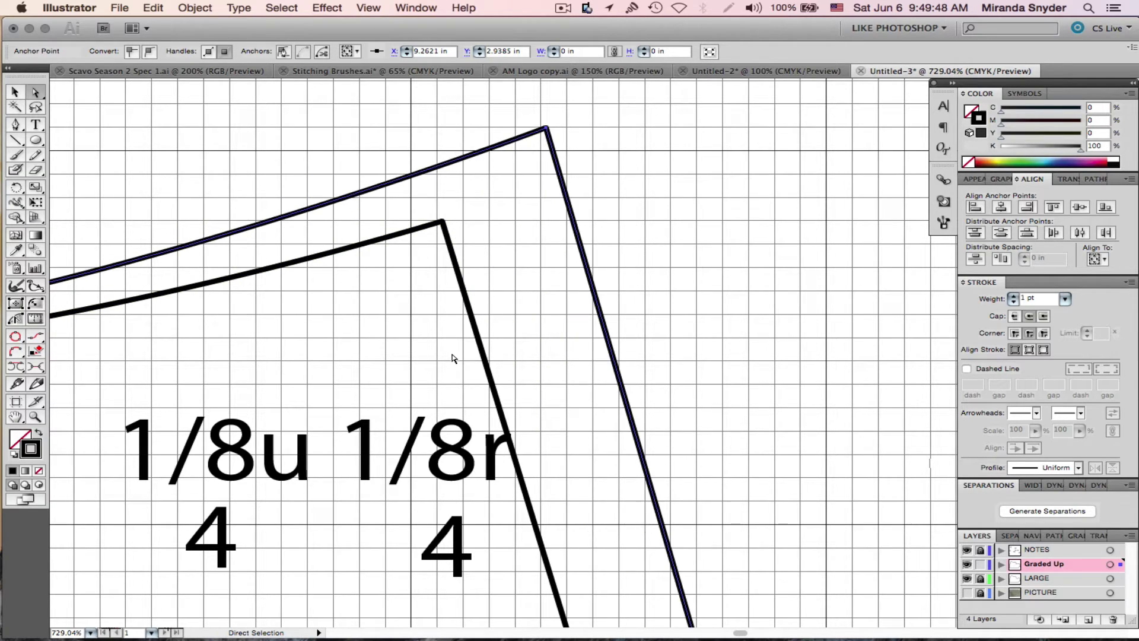
Select all points of the notch on the upper curve marked 1/8u 1/8L and nudge them up four increments and left four
scroll(452, 358, "left", 15)
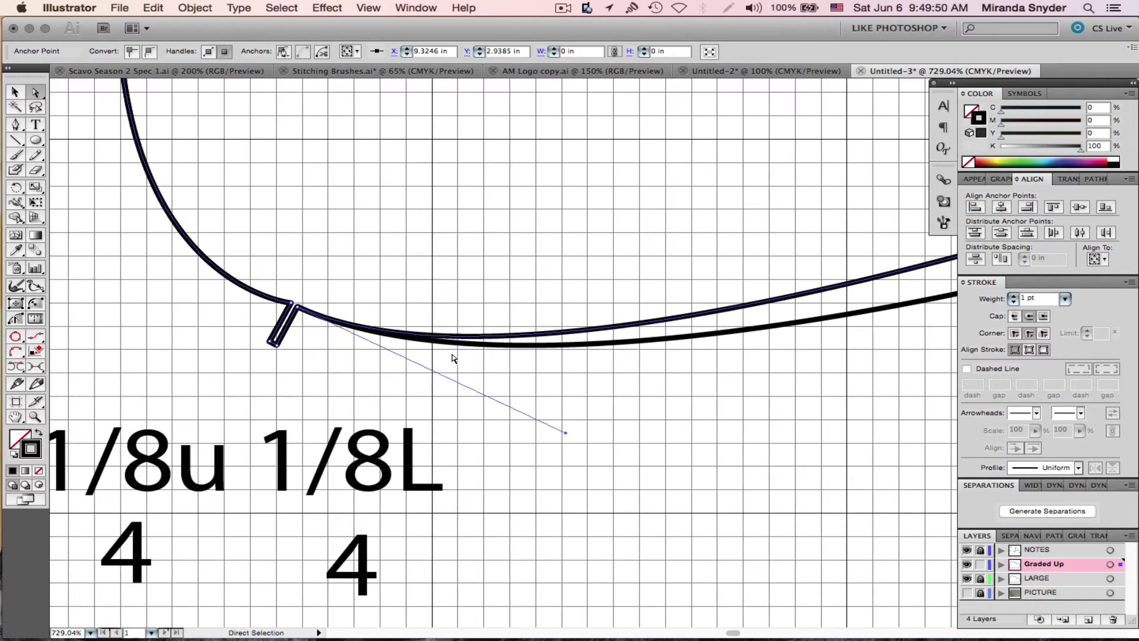
scroll(452, 358, "left", 5)
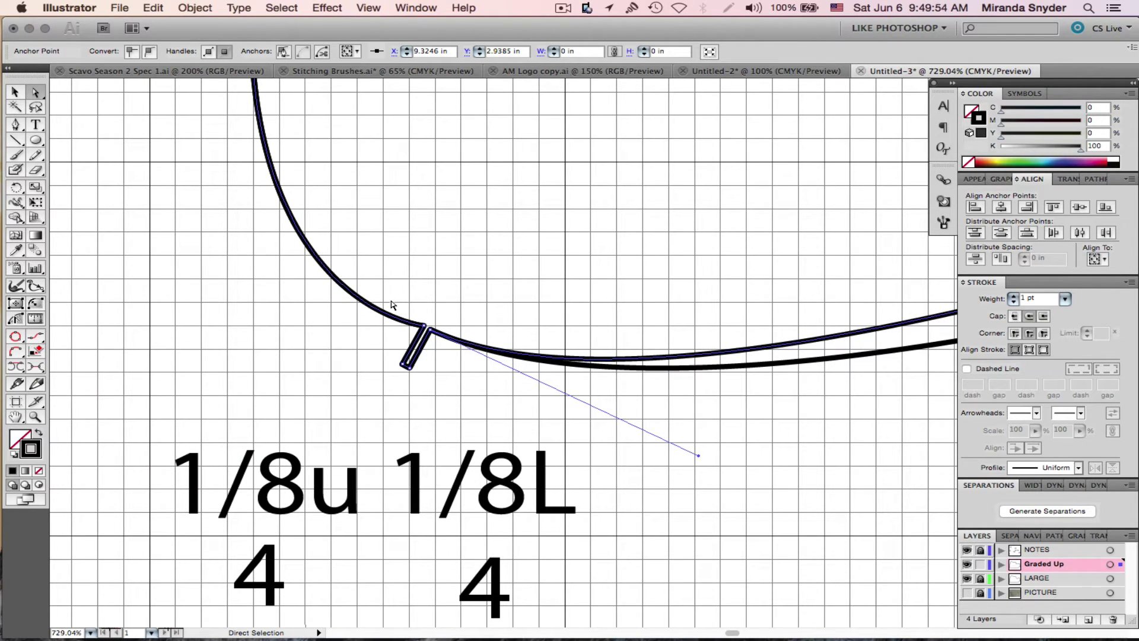
left_click_drag(395, 304, 441, 377)
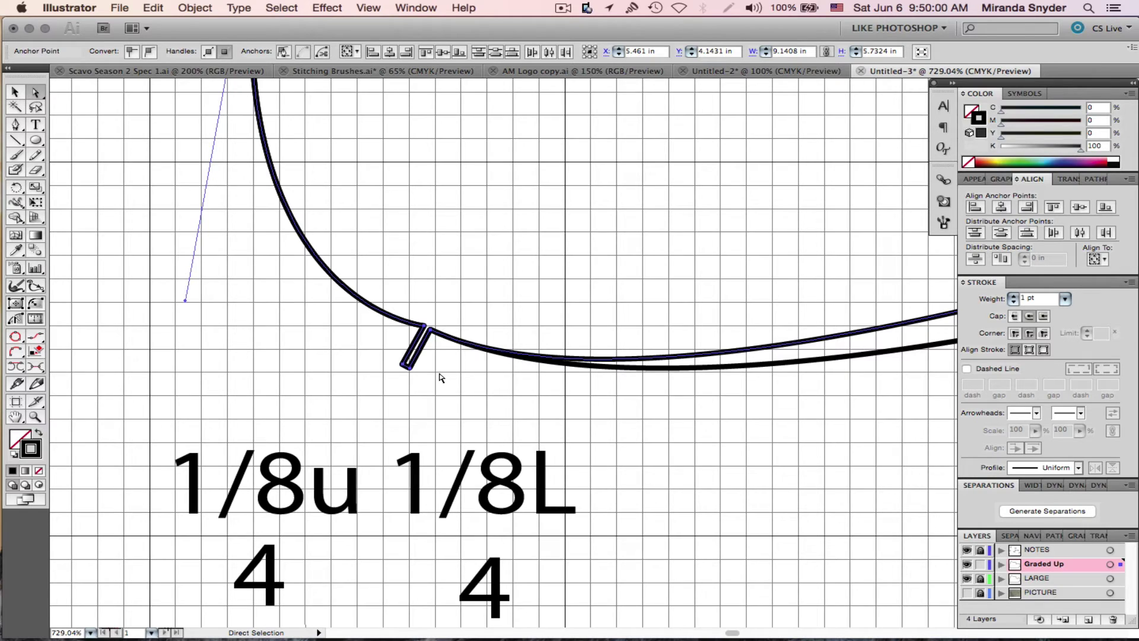
scroll(440, 377, "down", 5)
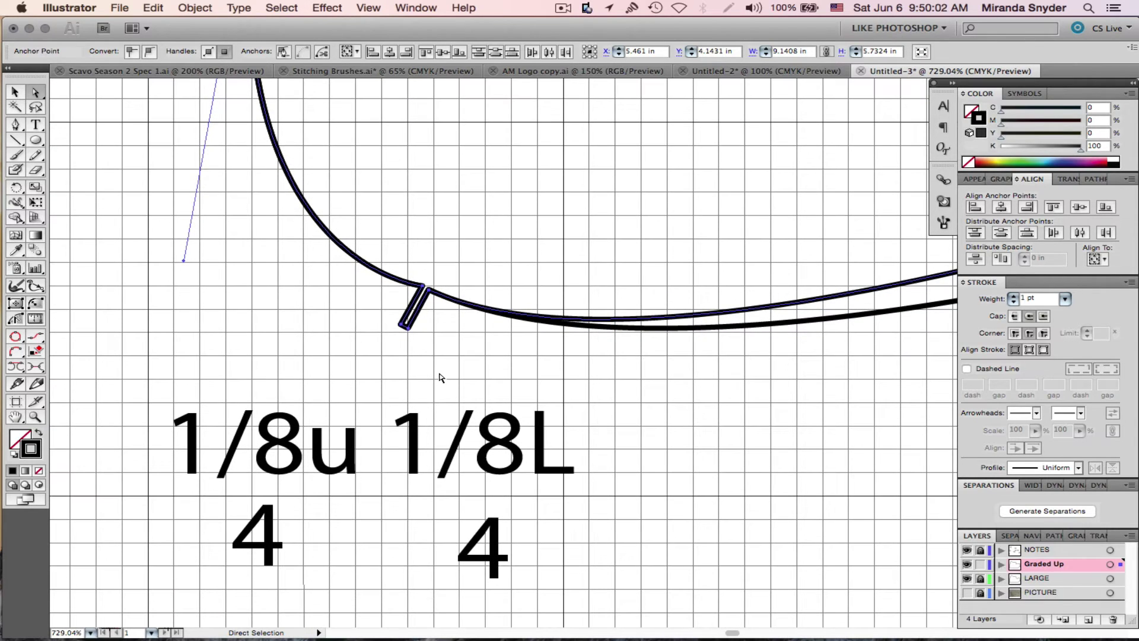
key("Up")
key("Up")
key("Up")
key("Up")
key("Up")
key("Up")
key("Up")
key("Up")
key("Up")
key("Up")
key("Up")
key("Up")
key("Up")
key("Up")
key("Up")
key("Up")
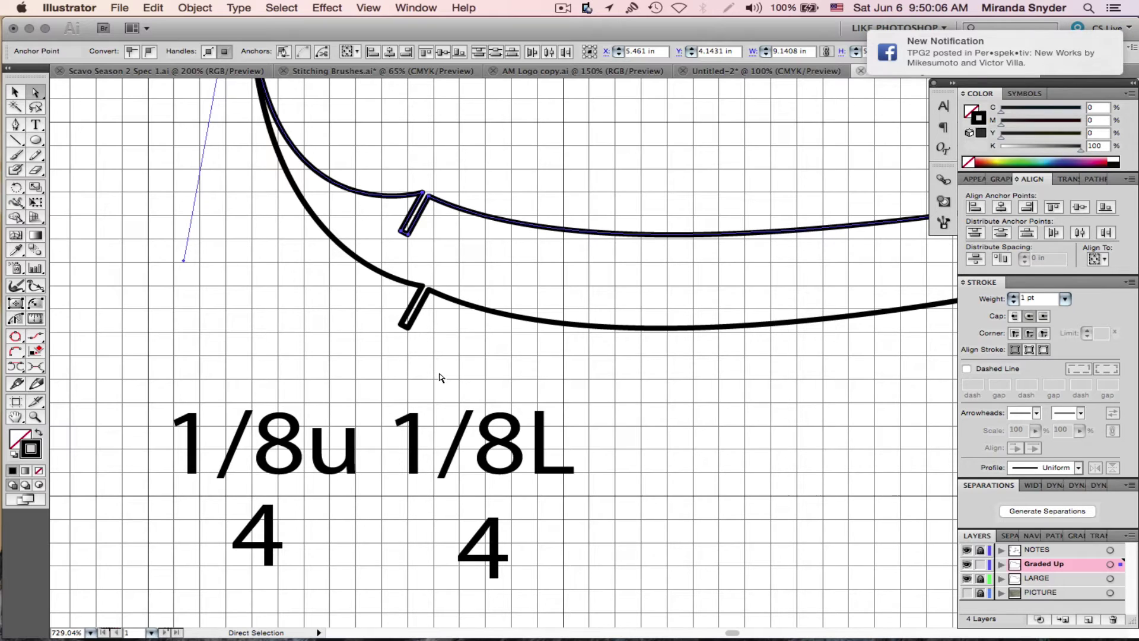
key("Left")
key("Left")
key("Left")
key("Left")
key("Left")
key("Left")
key("Left")
key("Left")
key("Left")
key("Left")
key("Left")
key("Left")
key("Left")
key("Left")
key("Left")
key("Left")
key("Left")
key("Left")
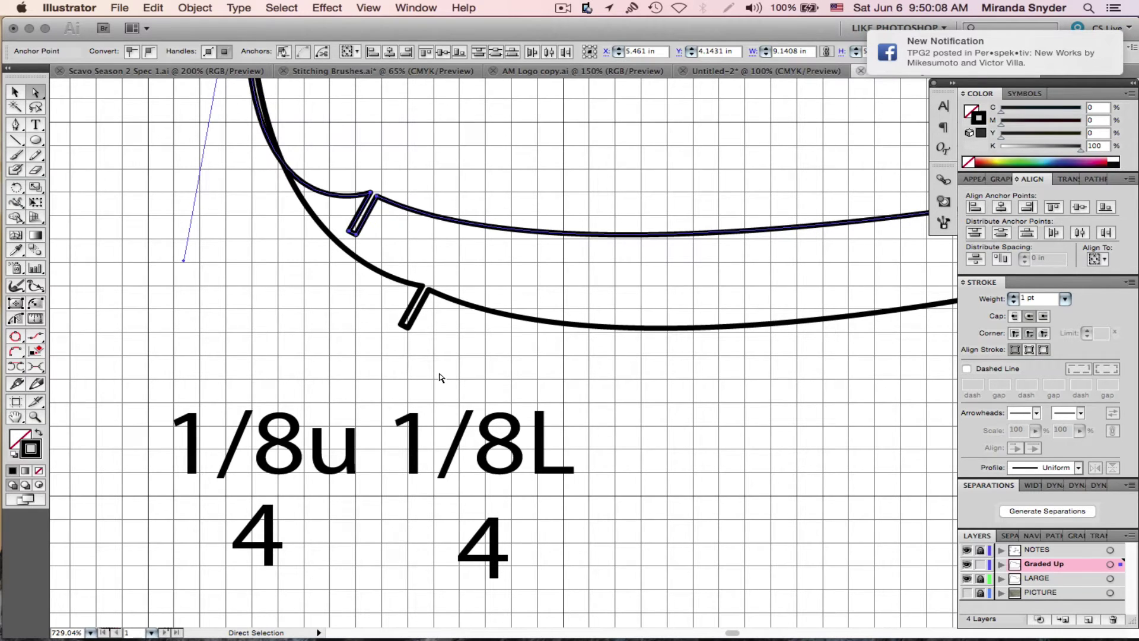
Nudge the corner anchor marked 1/8L 1/4u left four increments and up eight, to X 6.0374 in, Y 1.6259 in
scroll(439, 377, "up", 12)
scroll(439, 378, "left", 9)
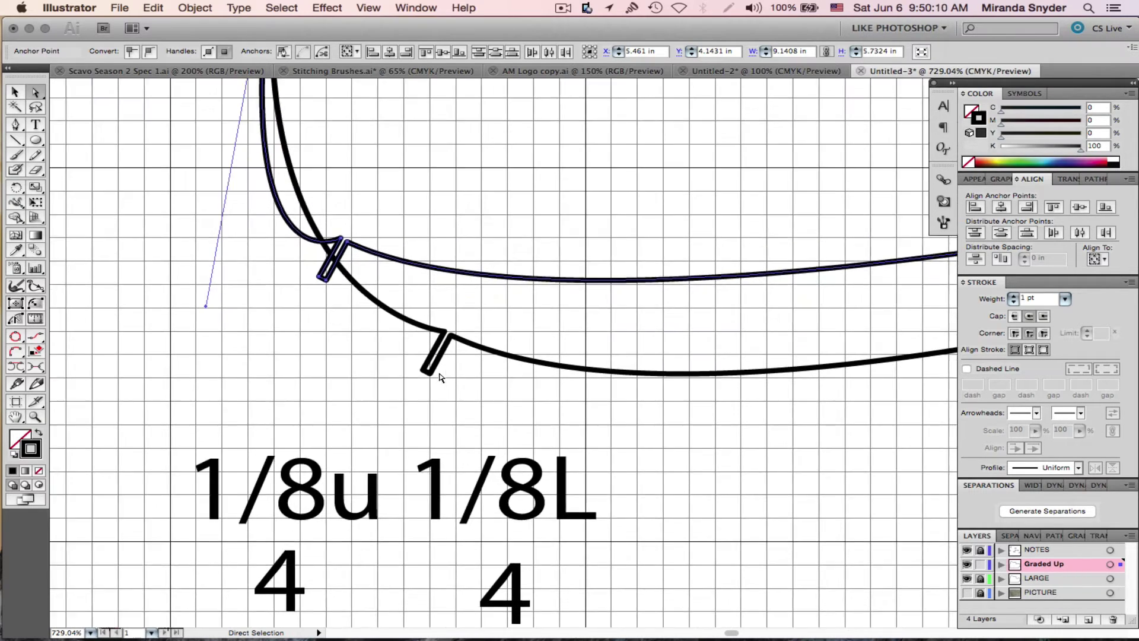
scroll(440, 377, "up", 20)
scroll(439, 377, "left", 5)
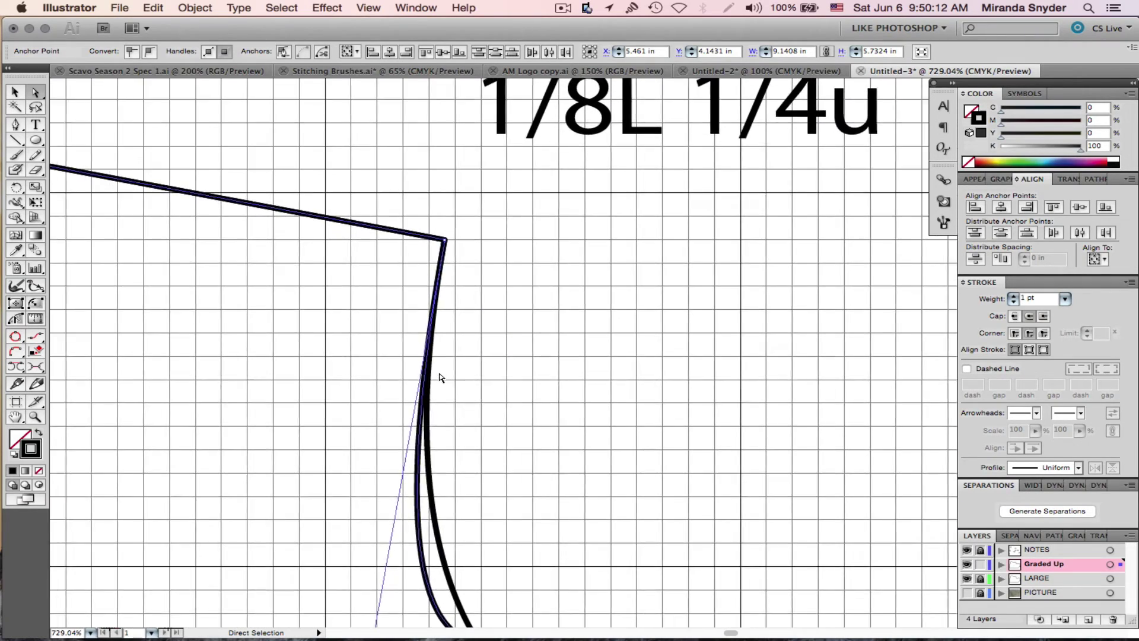
scroll(440, 377, "up", 6)
scroll(439, 377, "right", 3)
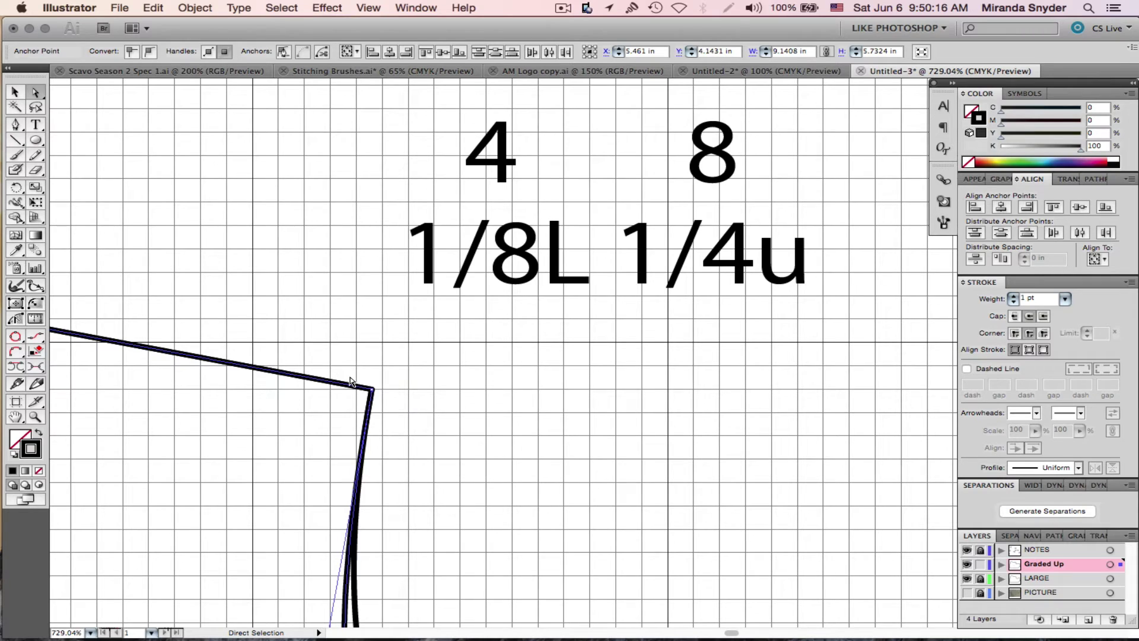
left_click_drag(352, 373, 391, 406)
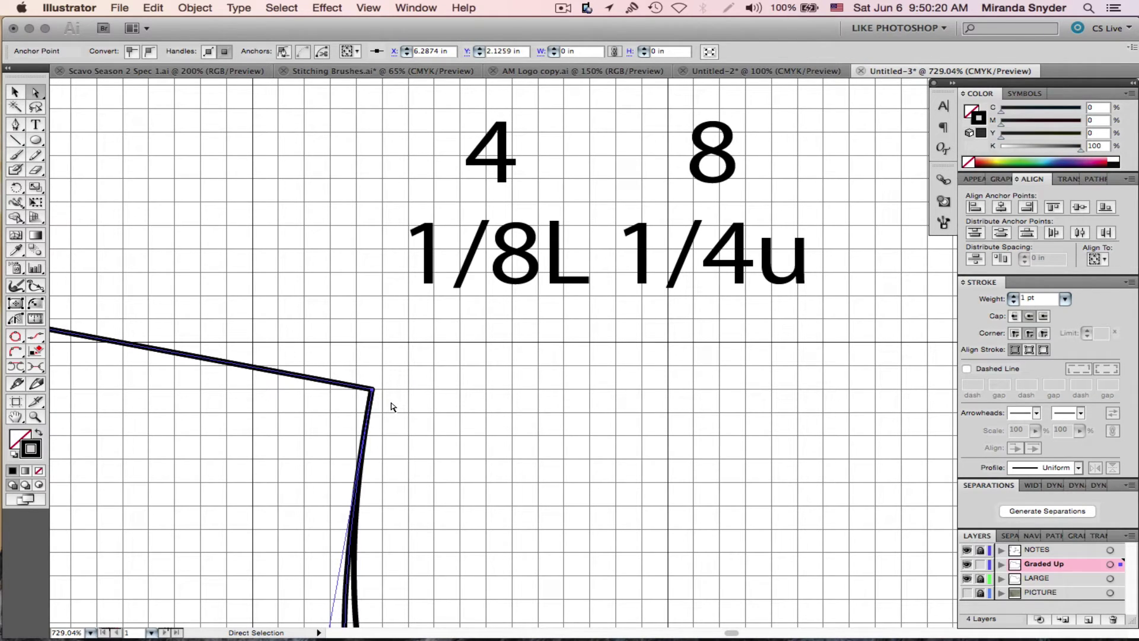
key("Left")
key("Left")
key("Left")
key("Left")
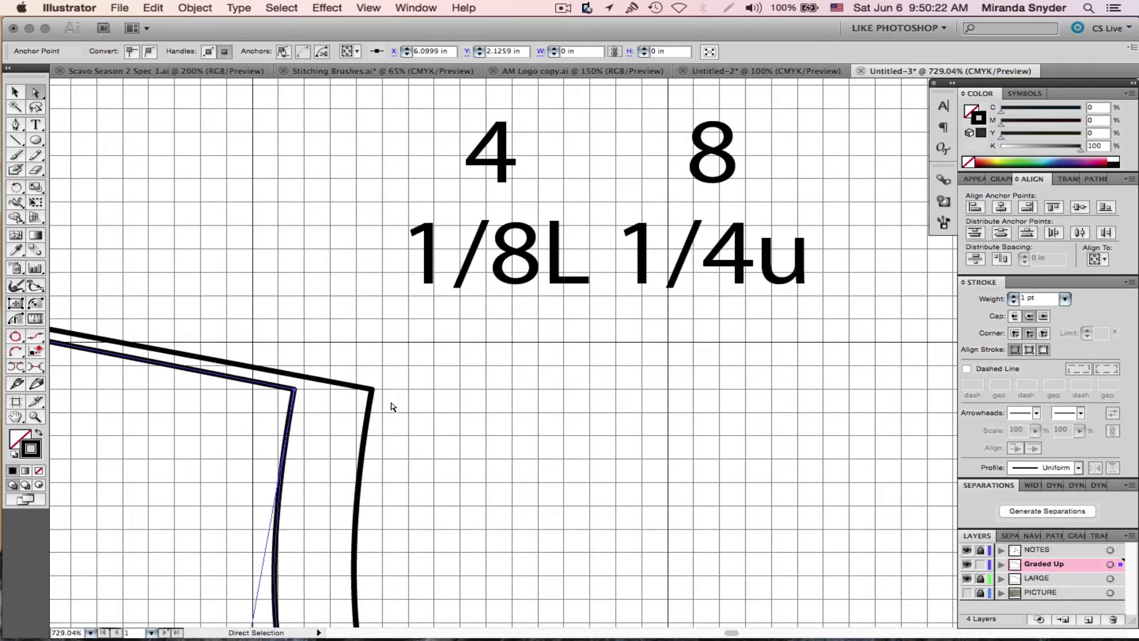
key("Up")
key("Up")
key("Up")
key("Up")
key("Up")
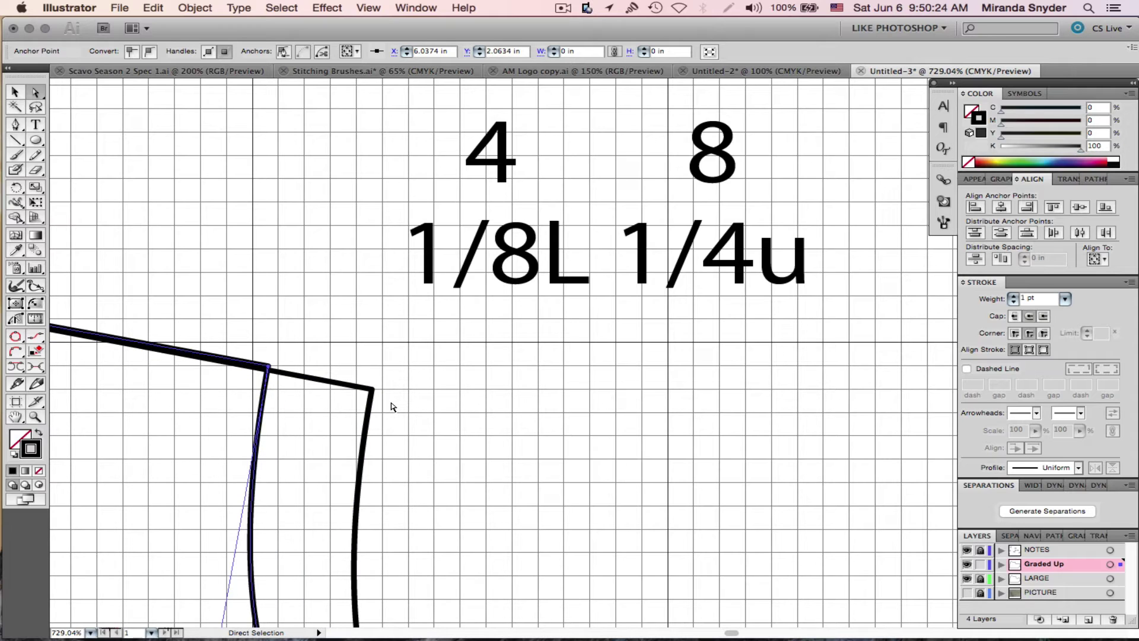
key("Up")
key("Up")
key("Up")
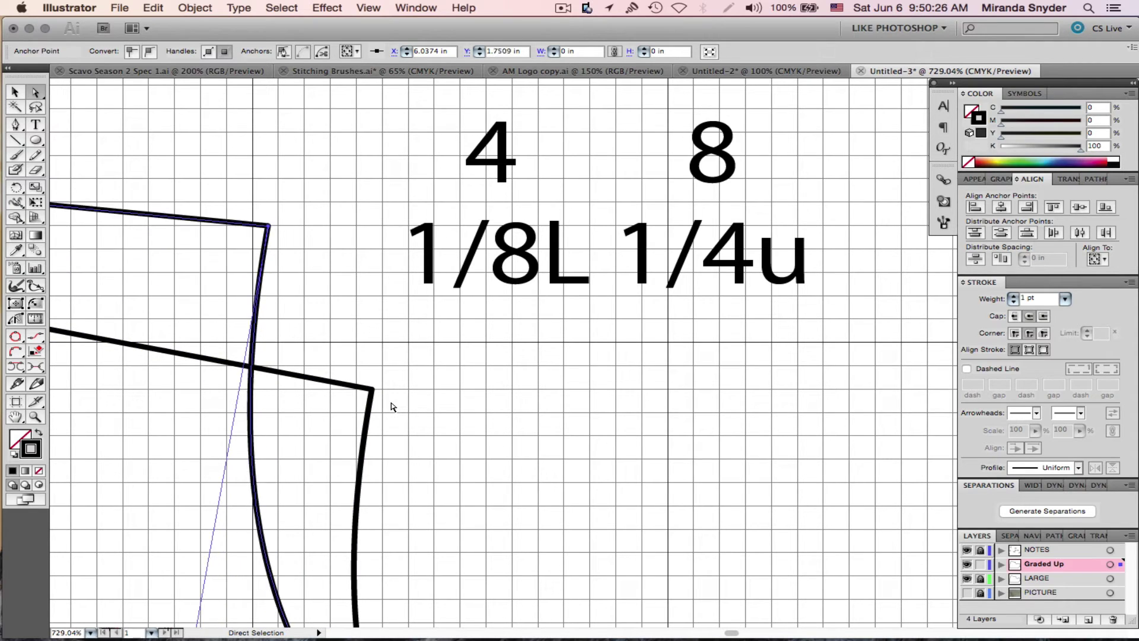
Nudge the corner anchor marked 1/4u 1/4L up eight increments and left eight, to X 1.686 in, Y 0.7769 in
scroll(390, 407, "left", 10)
scroll(391, 407, "left", 15)
scroll(391, 407, "up", 5)
scroll(391, 407, "right", 3)
scroll(391, 407, "up", 3)
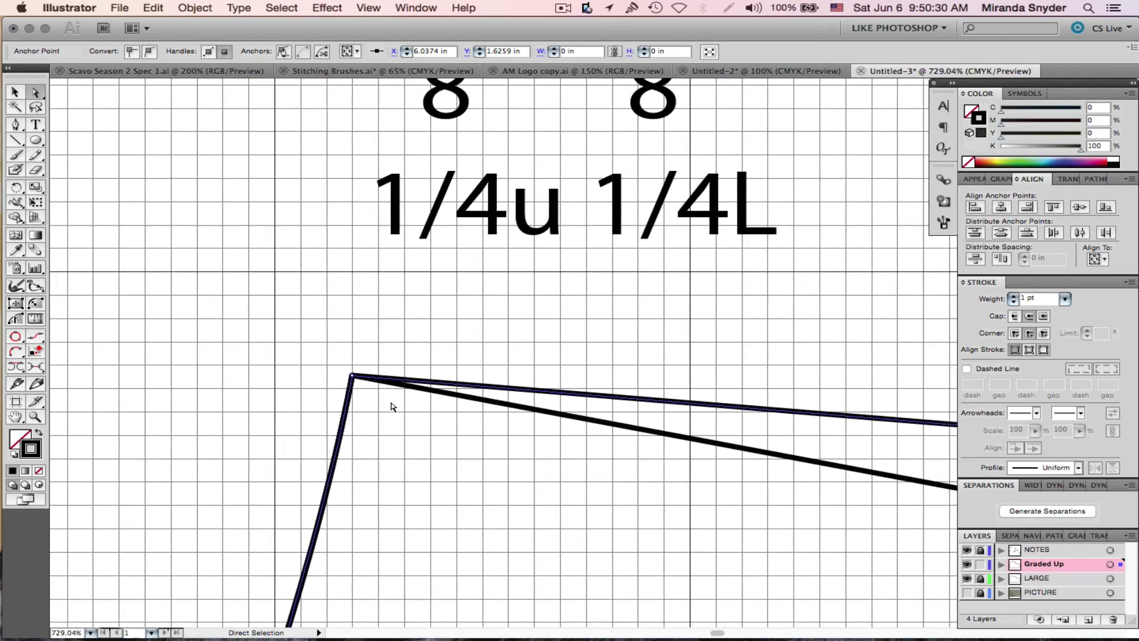
left_click_drag(310, 396, 363, 442)
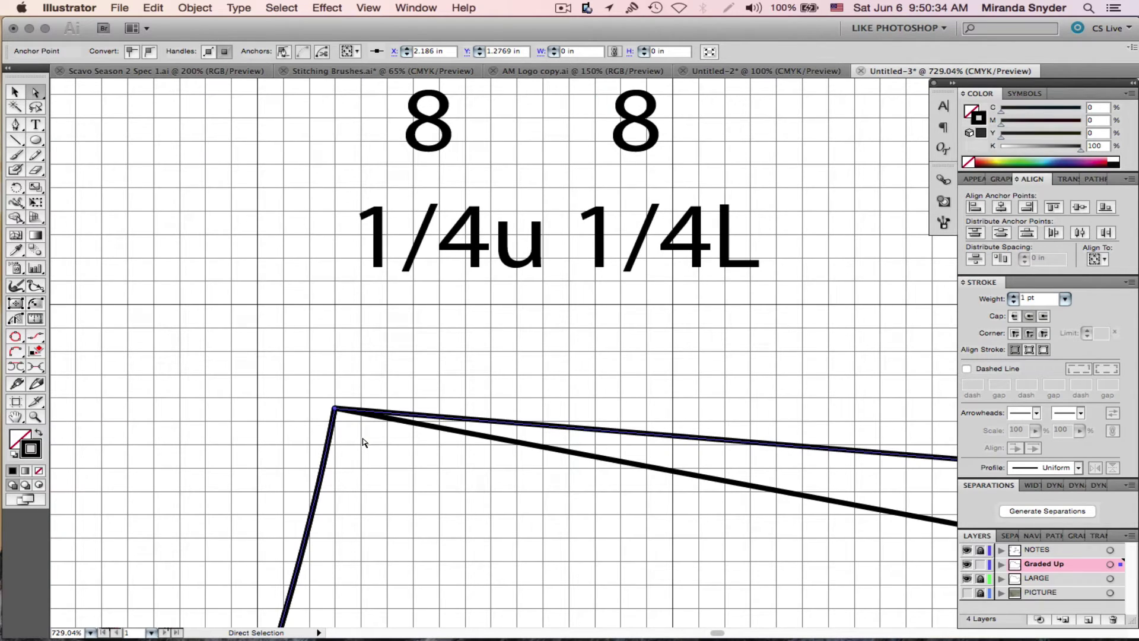
key("Up")
key("Up")
key("Up")
key("Up")
key("Up")
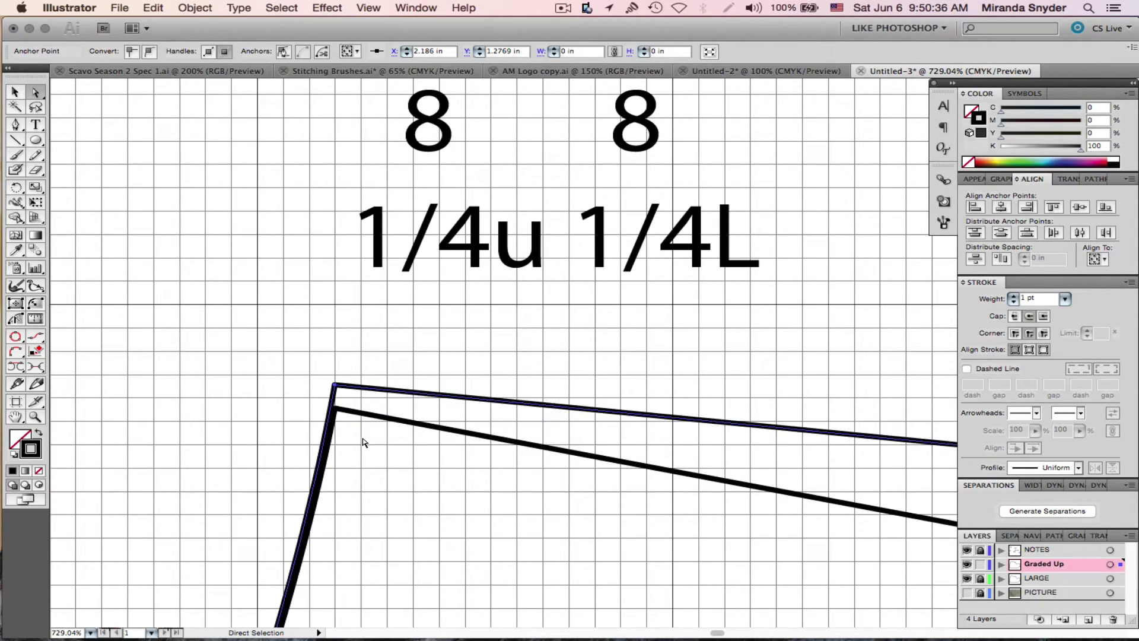
key("Up")
key("Up")
key("Up")
key("Up")
key("Up")
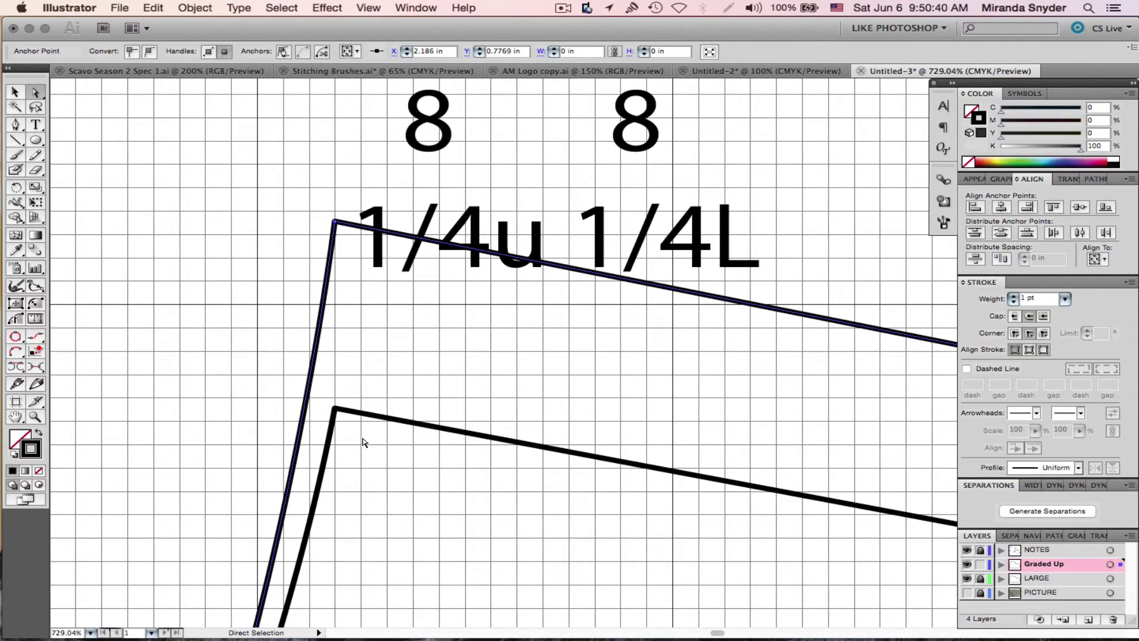
key("Left")
key("Left")
key("Left")
key("Left")
key("Left")
key("Left")
key("Left")
key("Left")
key("Left")
key("Left")
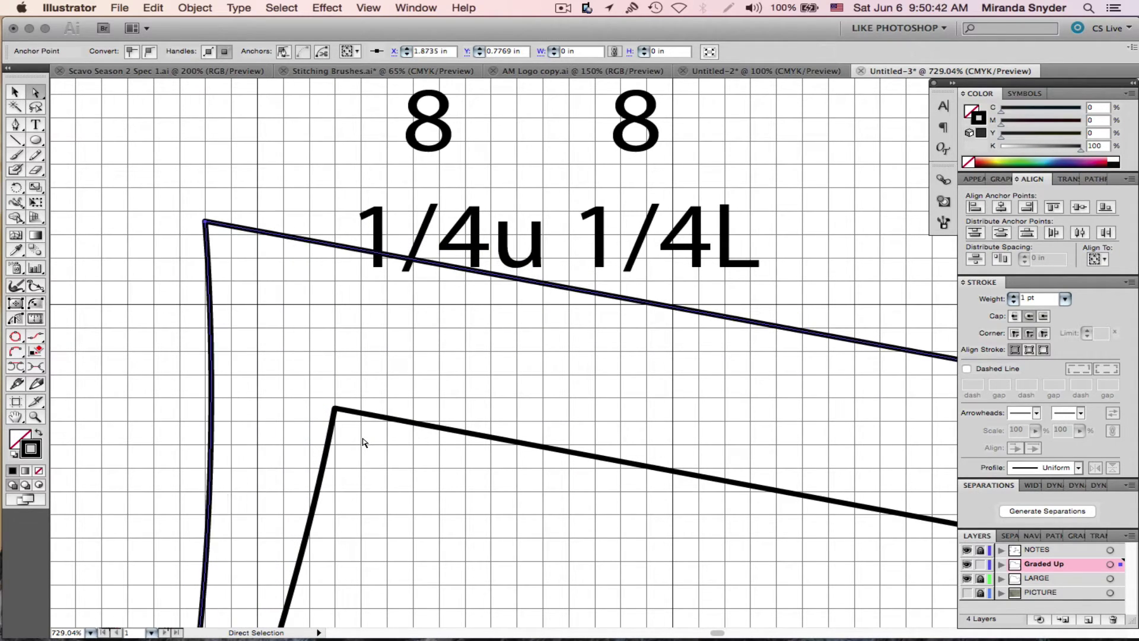
Select all points of the upper notch on the left edge of the Graded Up outline
scroll(363, 442, "down", 3)
scroll(364, 442, "down", 10)
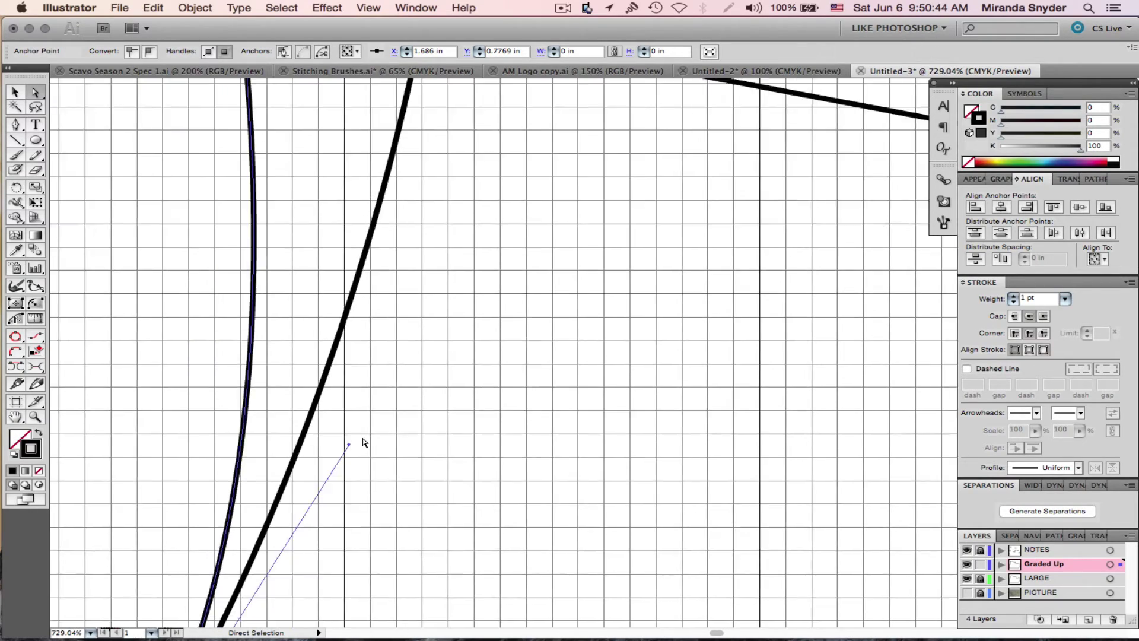
scroll(363, 442, "down", 3)
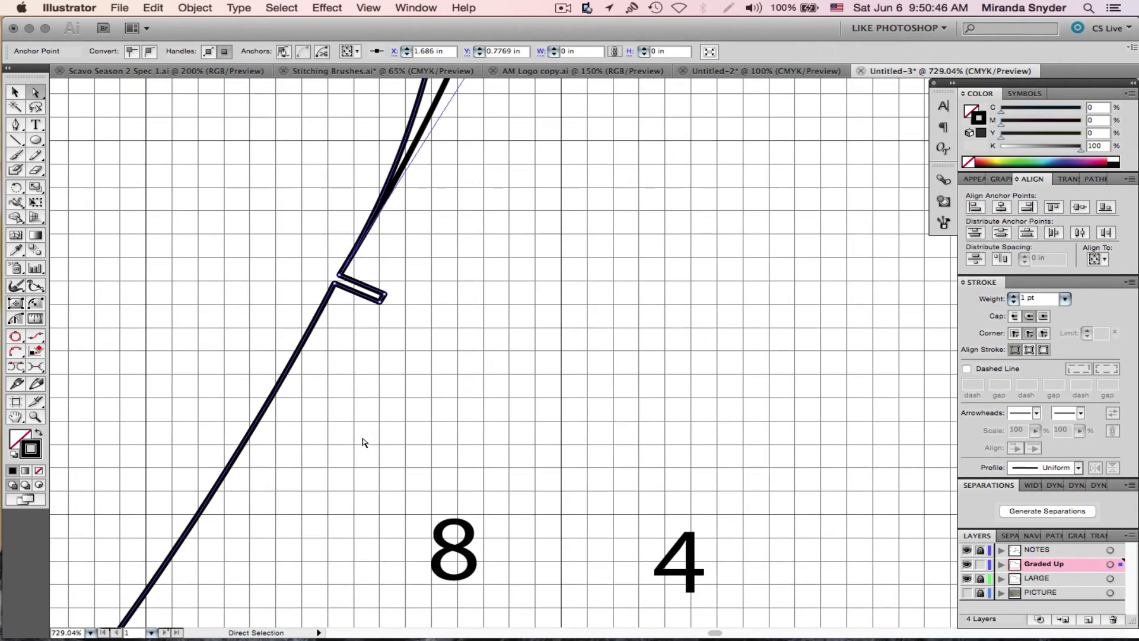
scroll(363, 442, "down", 2)
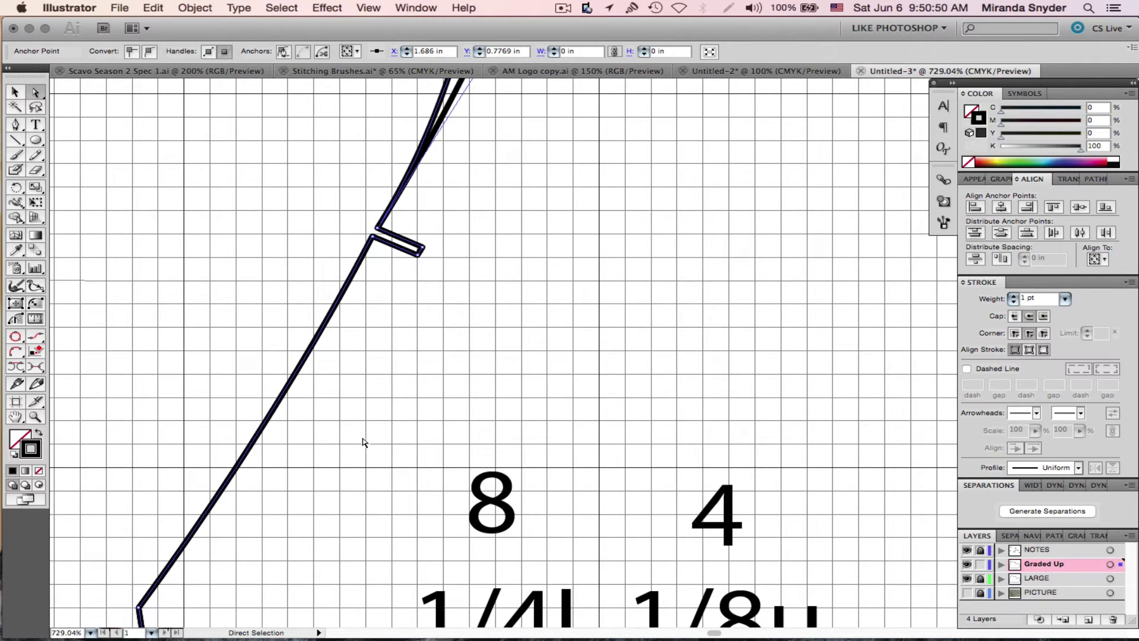
scroll(450, 343, "down", 2)
scroll(451, 343, "left", 1)
scroll(451, 343, "down", 10)
scroll(451, 343, "left", 3)
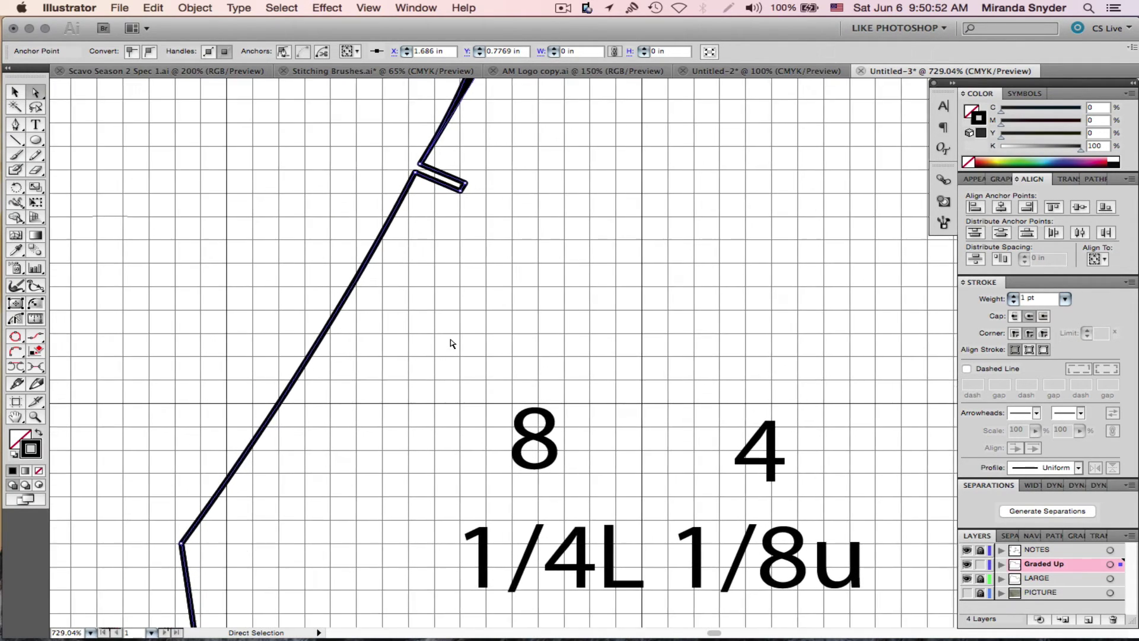
scroll(451, 343, "down", 4)
scroll(451, 343, "up", 11)
scroll(451, 343, "right", 1)
scroll(451, 343, "up", 3)
scroll(451, 342, "right", 2)
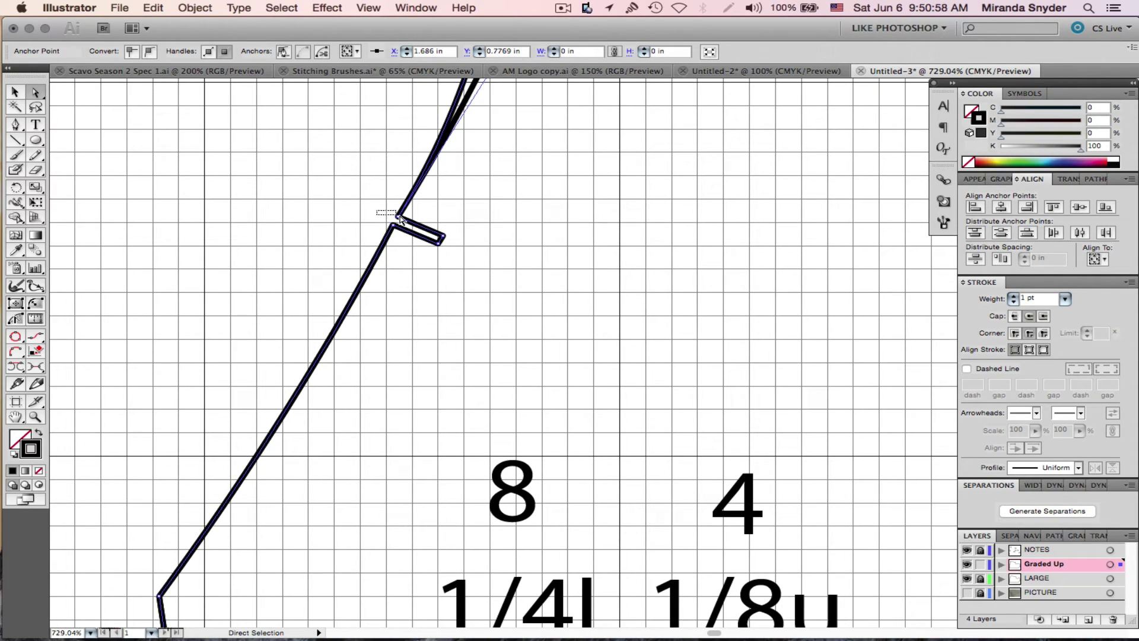
left_click_drag(454, 256, 453, 256)
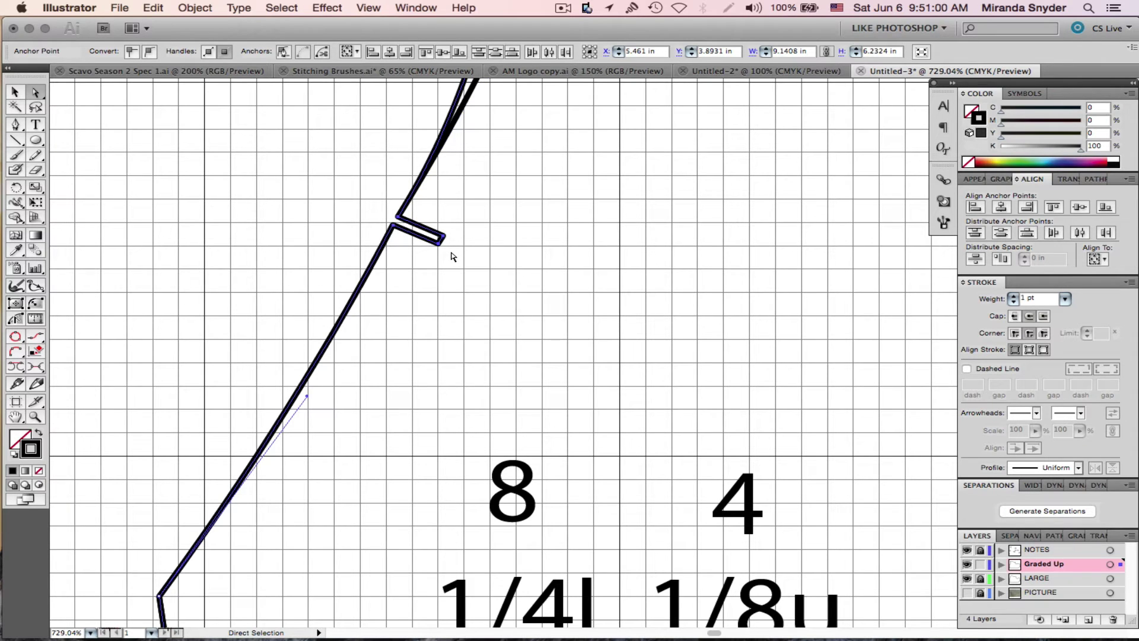
Add the corner anchor marked 1/4L 1/8u and all points of the notch below it to the selection
scroll(297, 295, "down", 10)
scroll(297, 296, "left", 5)
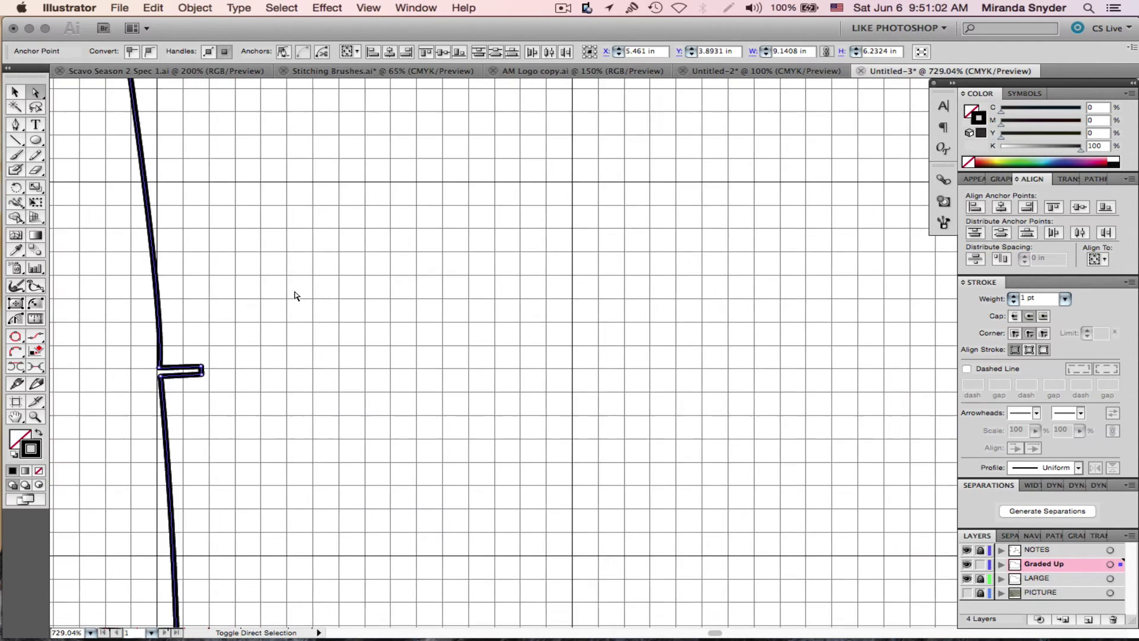
scroll(296, 296, "up", 5)
scroll(297, 295, "right", 3)
scroll(297, 295, "down", 2)
left_click_drag(283, 300, 311, 318)
scroll(272, 394, "down", 10)
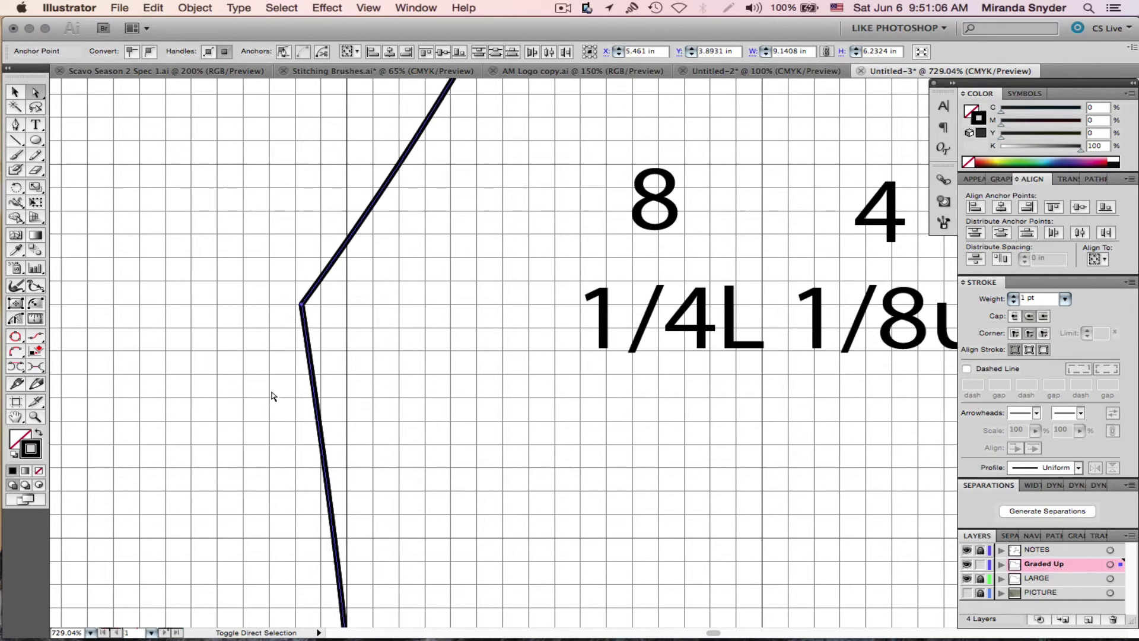
scroll(272, 394, "left", 10)
scroll(272, 393, "up", 2)
scroll(272, 394, "right", 1)
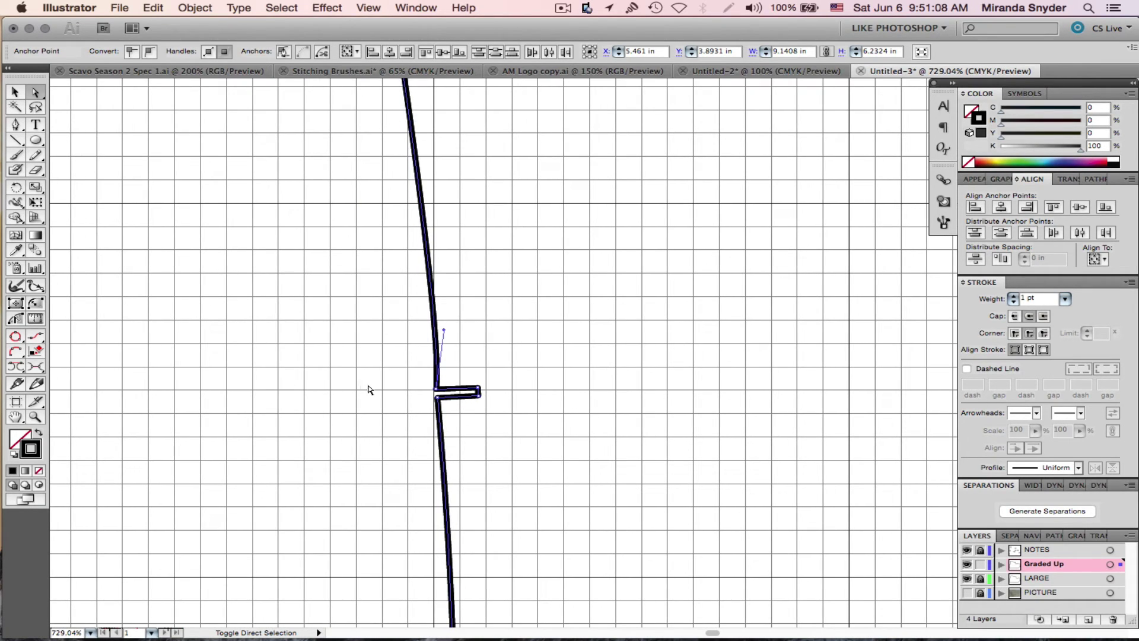
left_click_drag(419, 375, 489, 411)
scroll(428, 397, "up", 5)
scroll(427, 397, "right", 6)
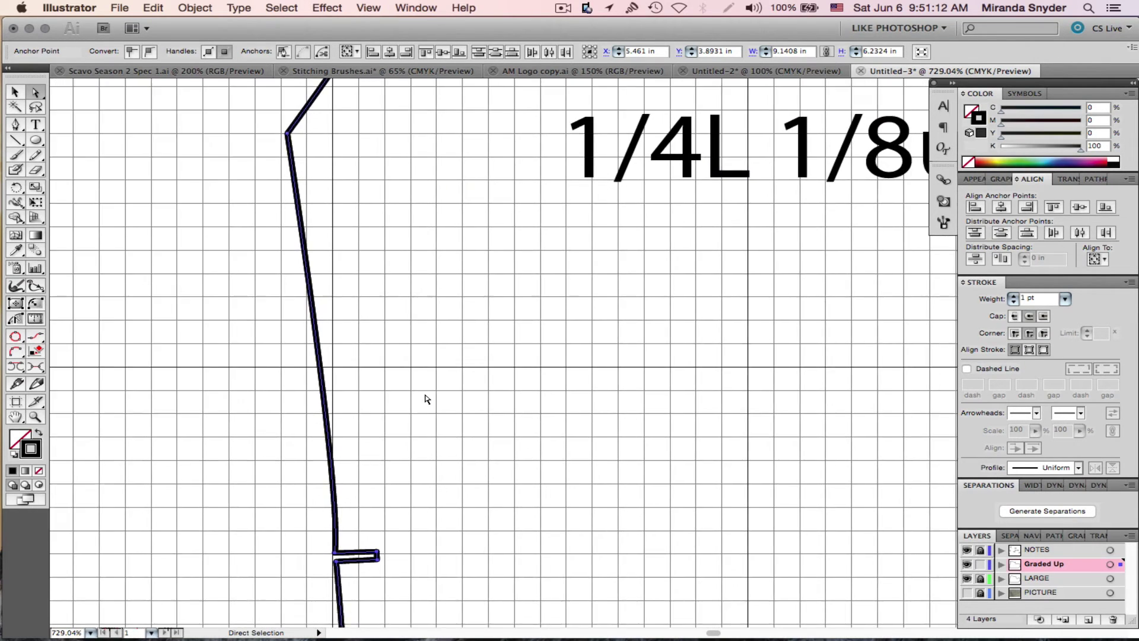
scroll(427, 399, "up", 5)
scroll(427, 399, "left", 4)
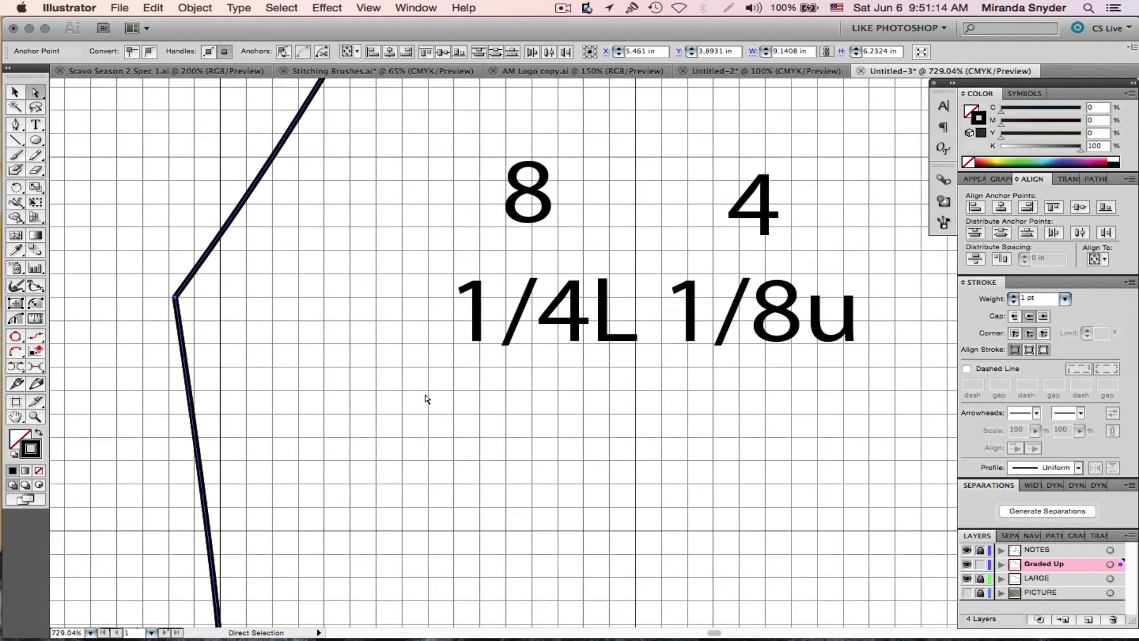
scroll(427, 399, "up", 3)
scroll(427, 399, "right", 3)
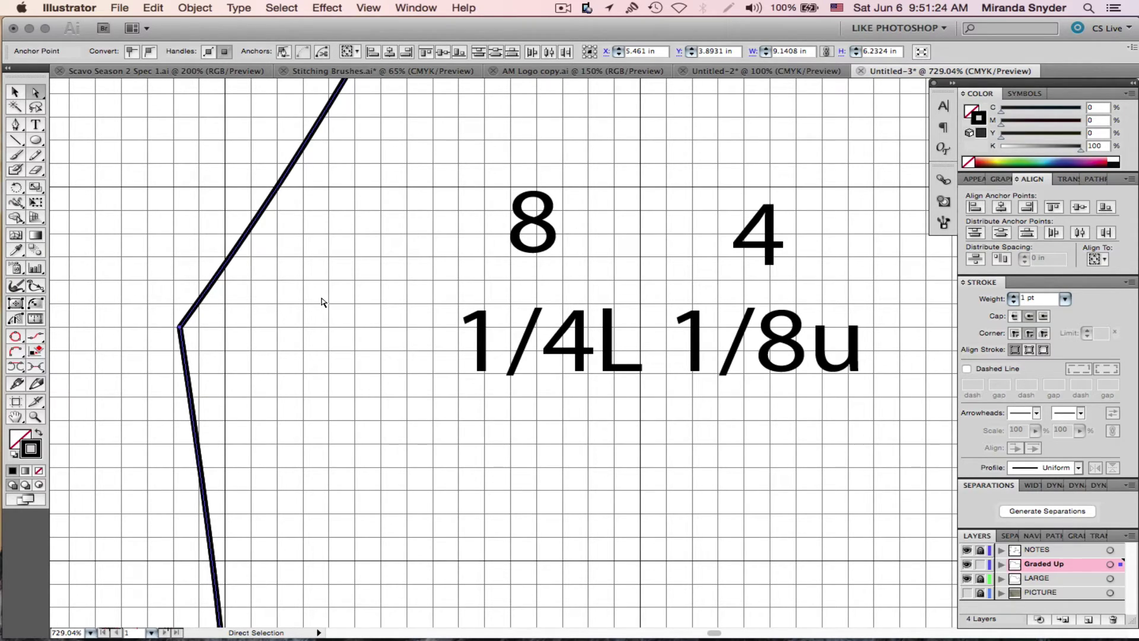
Nudge the selected corner anchor and both left-edge notches left eight increments and up four
scroll(321, 302, "left", 5)
key("alt+Left")
key("Left")
key("Left")
key("Left")
key("Left")
key("Left")
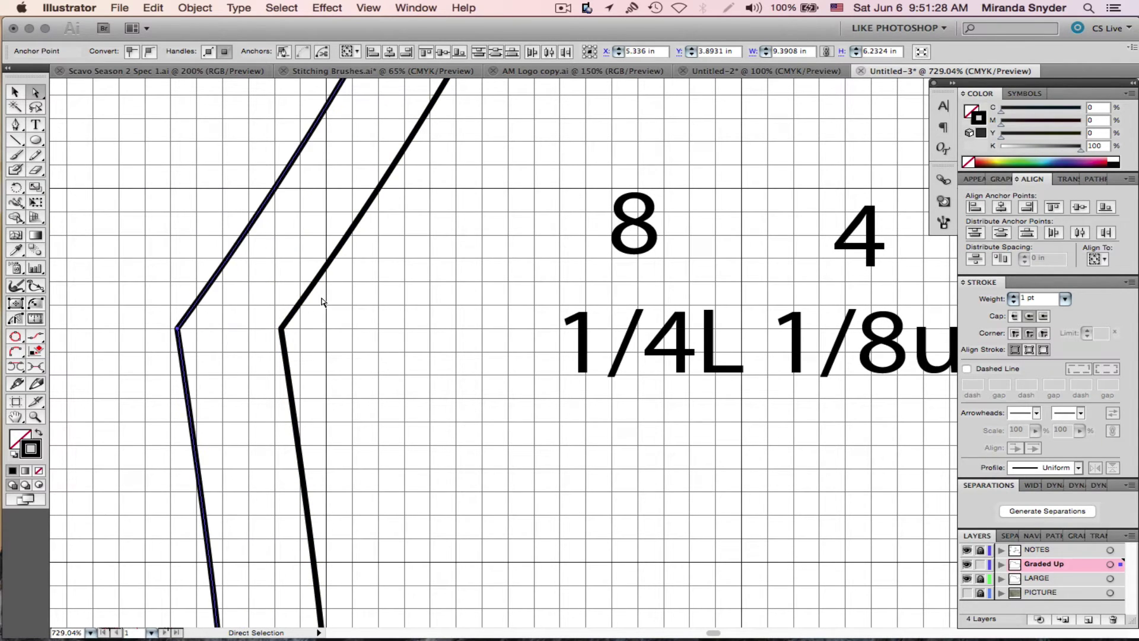
key("Left")
key("Left")
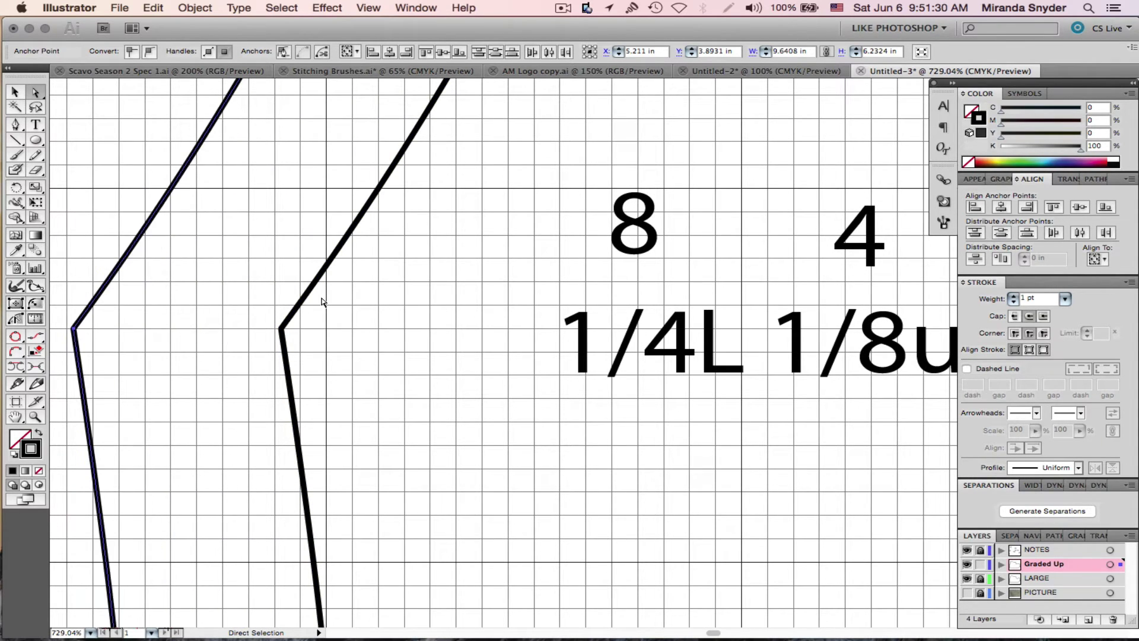
key("Up")
key("Up")
key("Up")
key("Up")
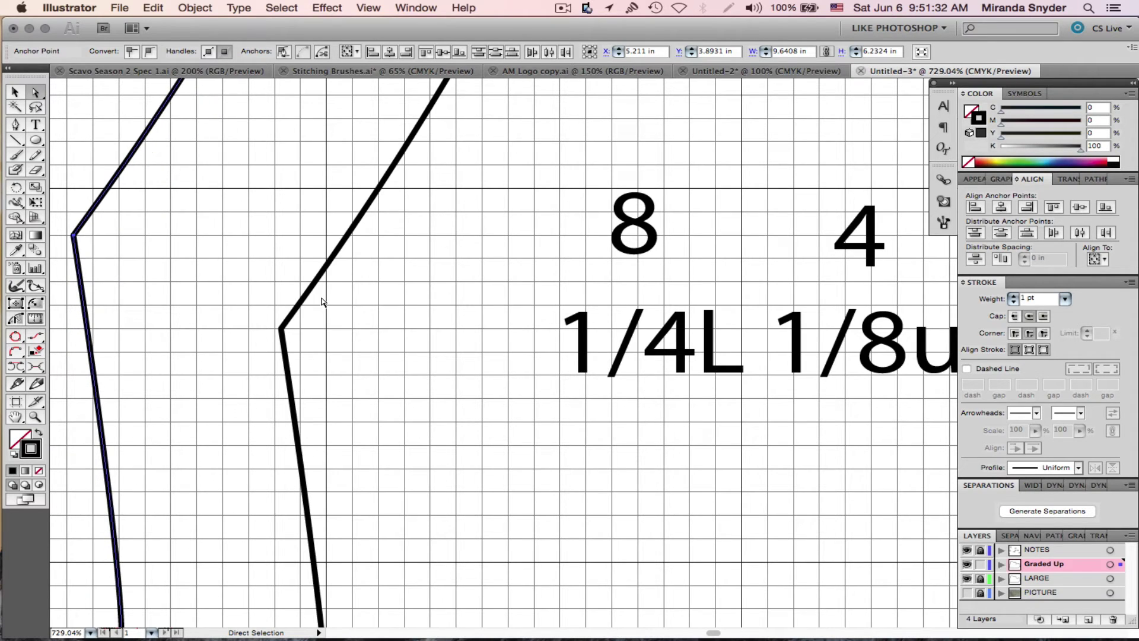
Nudge the lower-left corner anchor marked 1/4L left eight increments, to X 0.5057 in, Y 7.0093 in
scroll(321, 301, "down", 10)
scroll(321, 301, "down", 8)
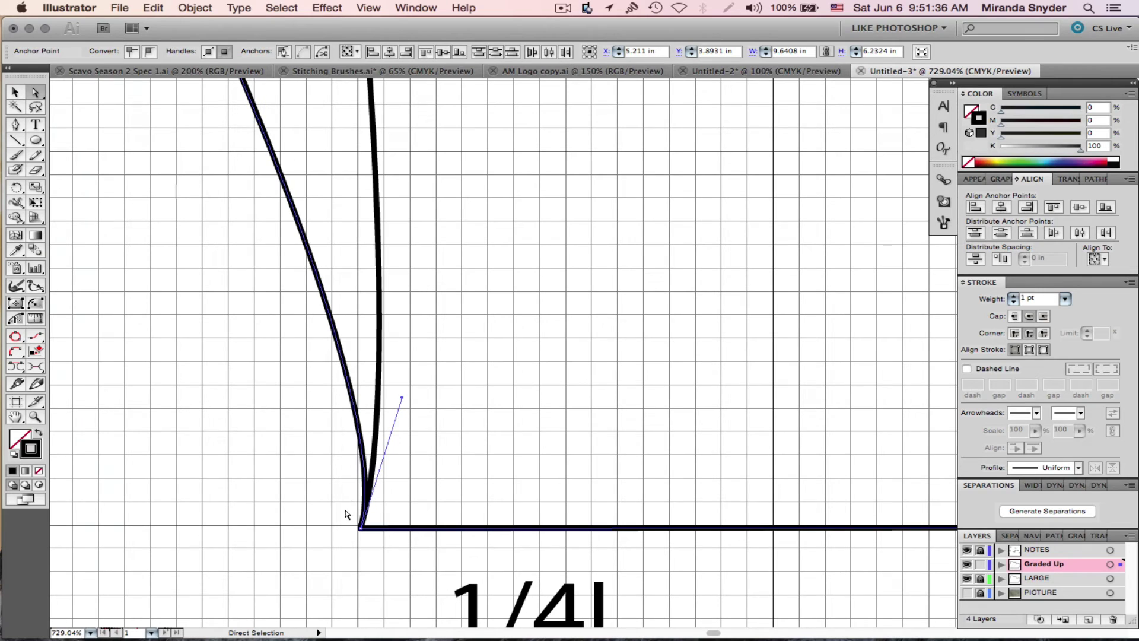
left_click_drag(346, 513, 380, 545)
scroll(380, 547, "down", 3)
scroll(380, 547, "left", 1)
scroll(380, 546, "down", 3)
scroll(380, 546, "left", 1)
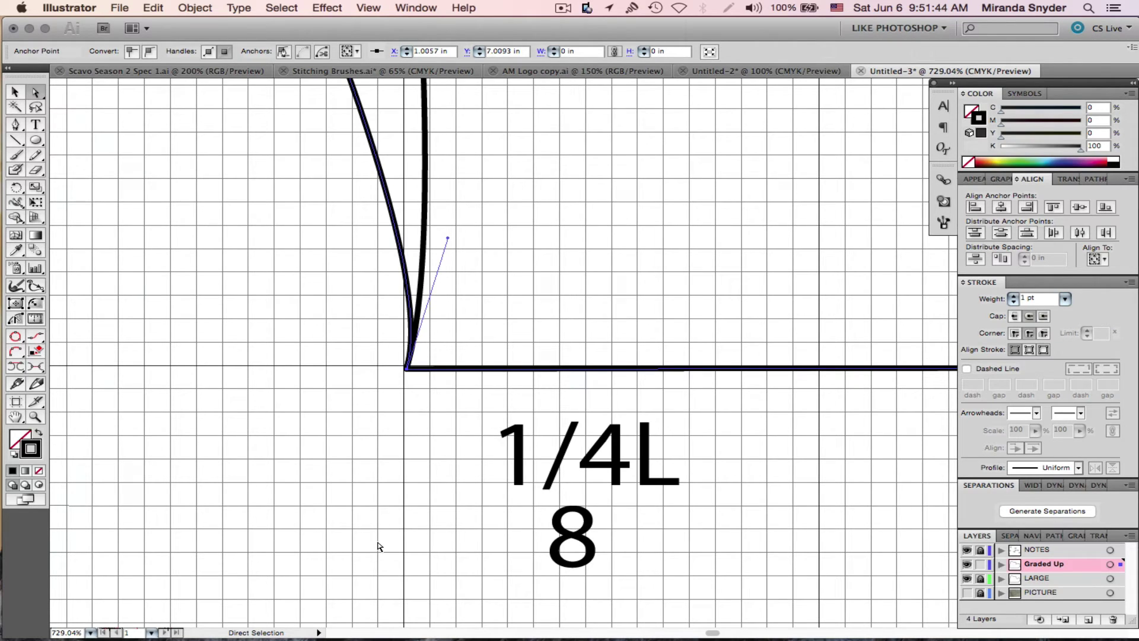
key("Left")
key("Left")
key("Left")
key("Left")
key("Left")
key("Left")
key("Left")
key("Left")
key("Left")
key("Left")
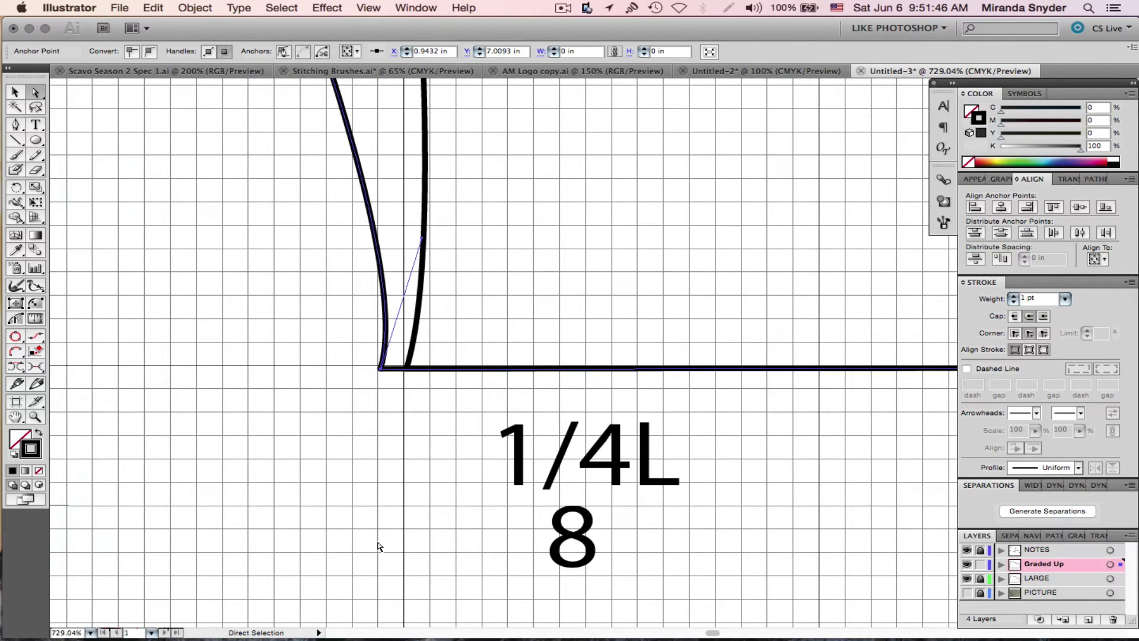
key("Left")
key("Left")
key("Left")
key("Left")
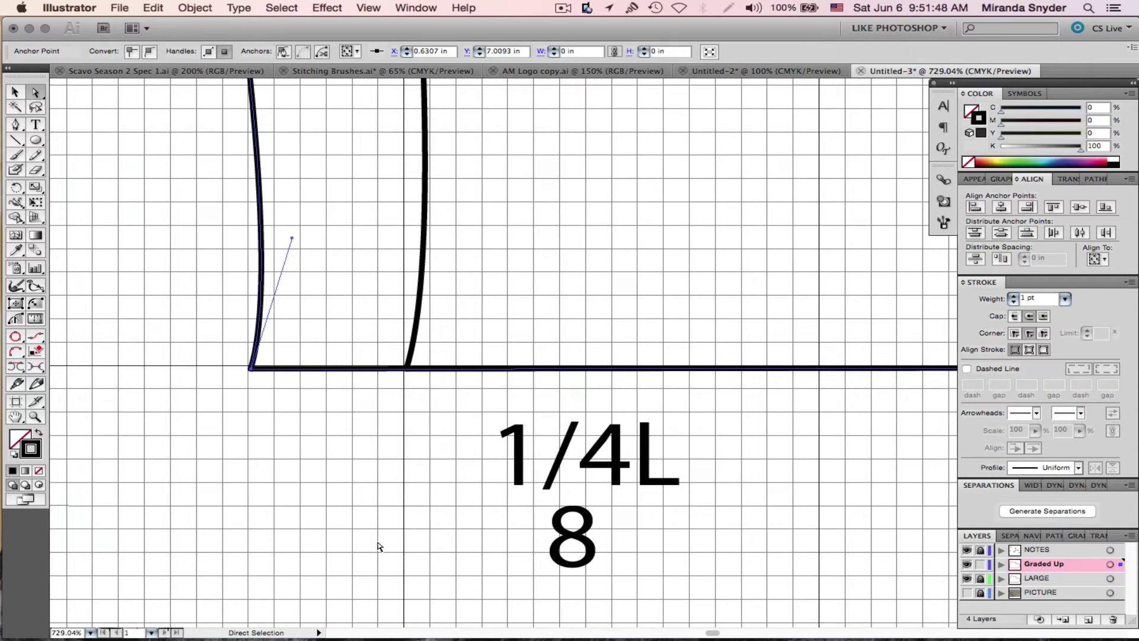
Nudge the small diamond mark inside the piece, noted 1/8u 1/8L, up four increments and left four, to X 4.4154 in, Y 4.8866 in
scroll(378, 546, "right", 10)
scroll(378, 547, "up", 5)
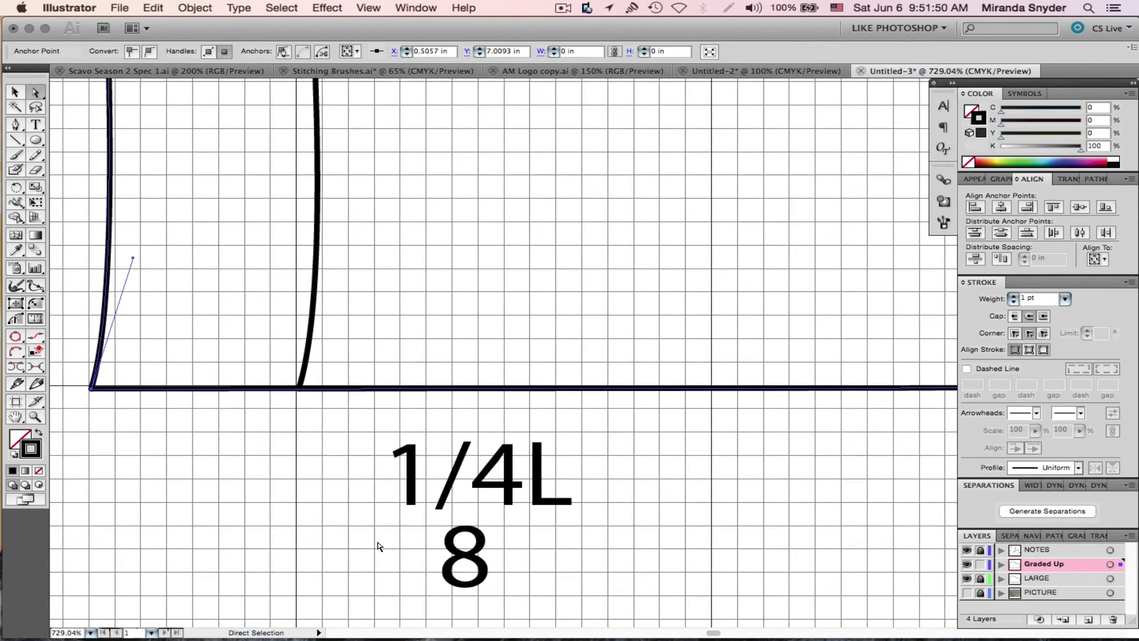
scroll(378, 546, "up", 10)
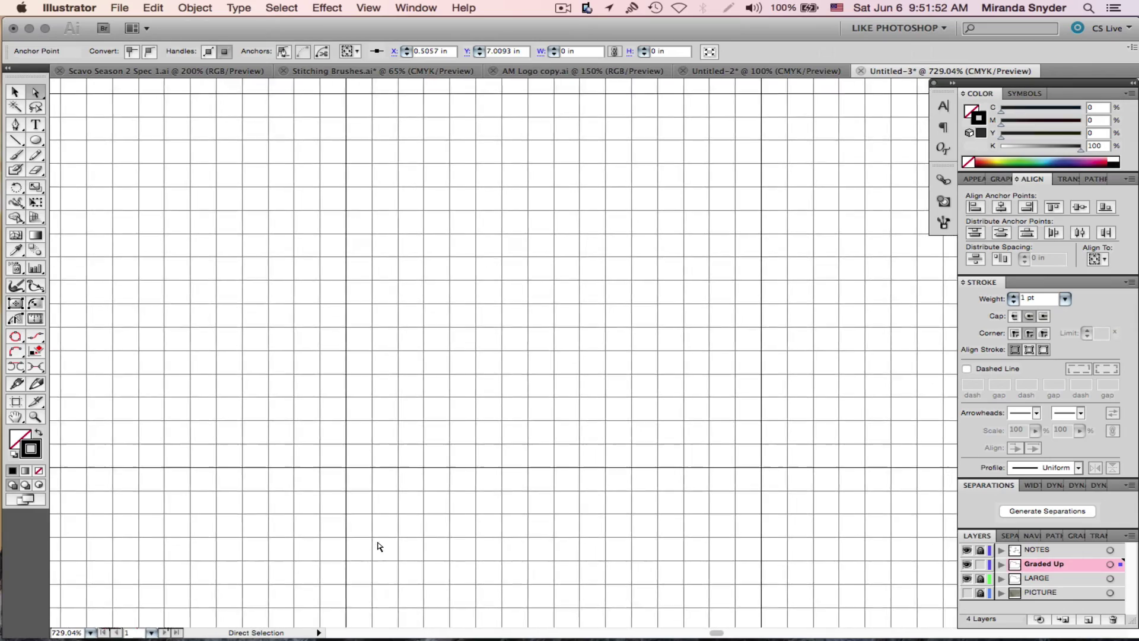
scroll(379, 546, "up", 4)
scroll(380, 547, "left", 10)
scroll(379, 547, "up", 1)
scroll(379, 547, "right", 10)
scroll(379, 547, "right", 15)
scroll(380, 547, "down", 8)
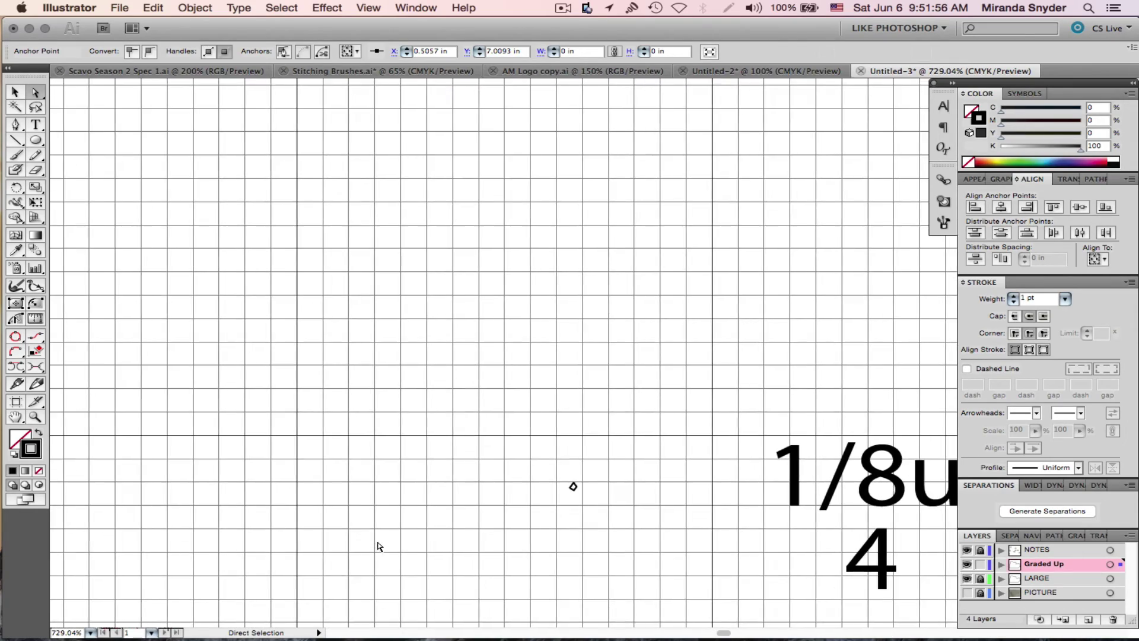
scroll(380, 547, "down", 3)
scroll(380, 546, "right", 10)
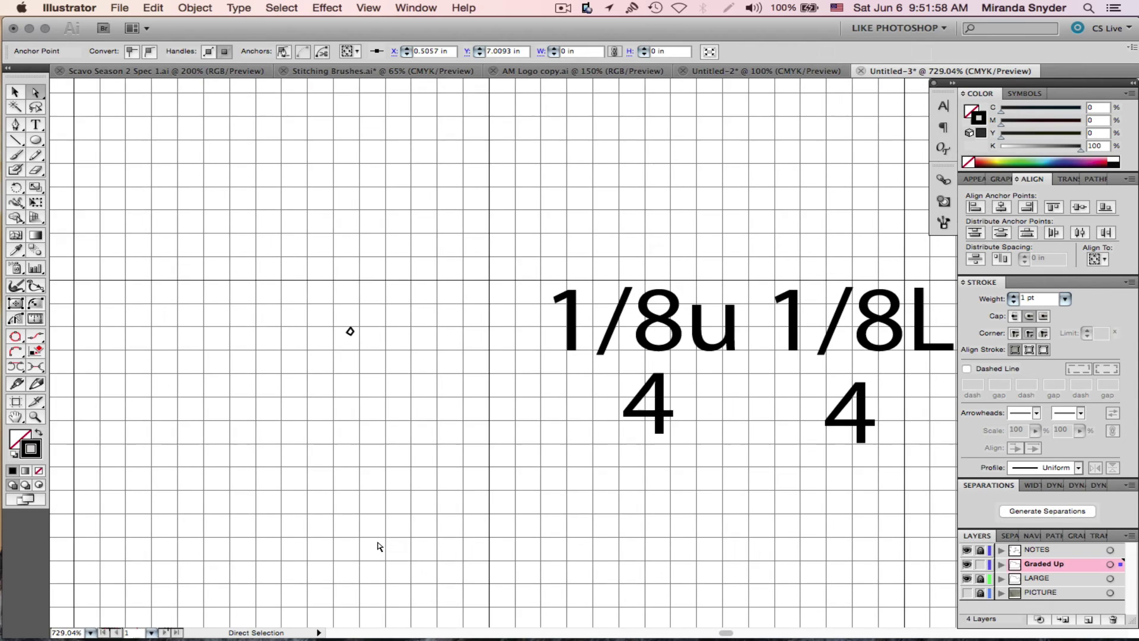
scroll(380, 547, "down", 1)
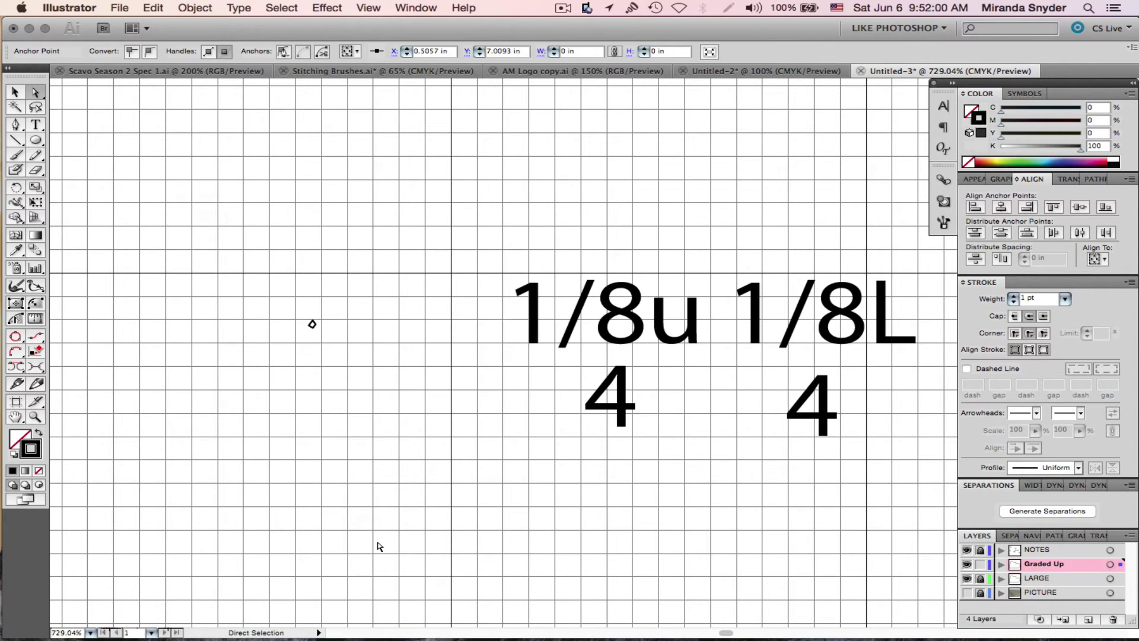
scroll(380, 546, "left", 5)
scroll(380, 546, "down", 2)
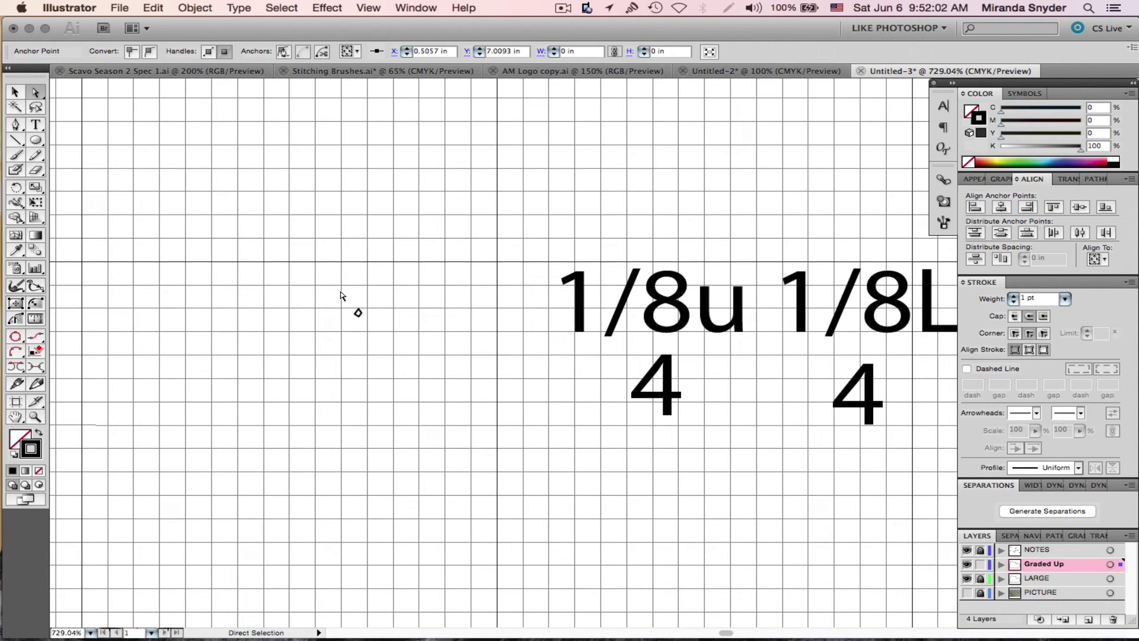
left_click_drag(343, 299, 381, 336)
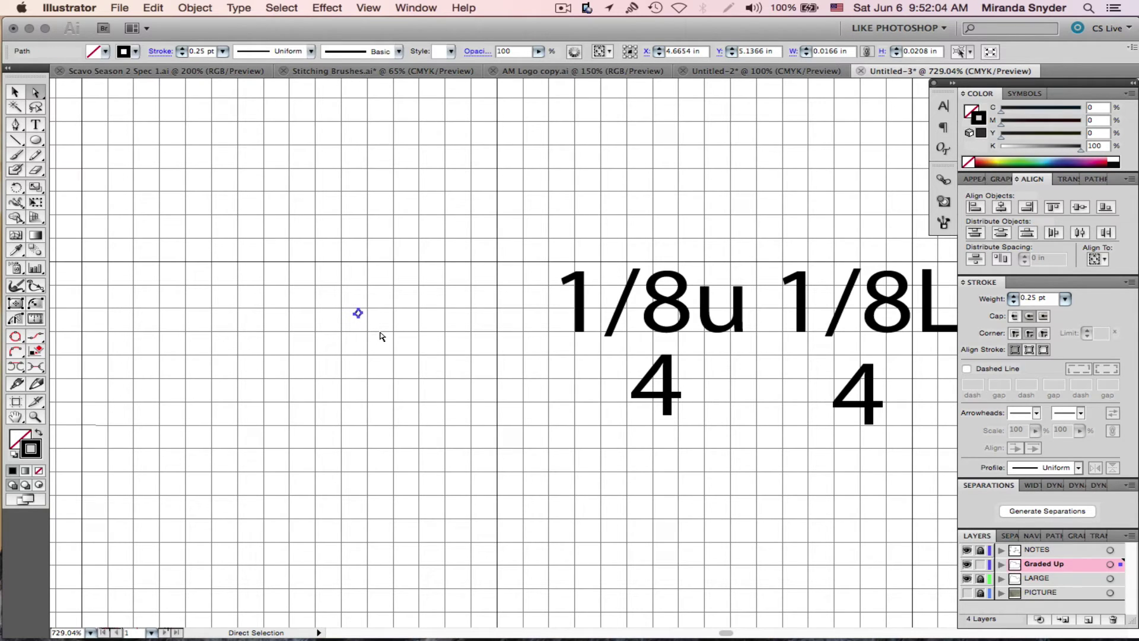
scroll(382, 336, "left", 1)
scroll(382, 335, "up", 1)
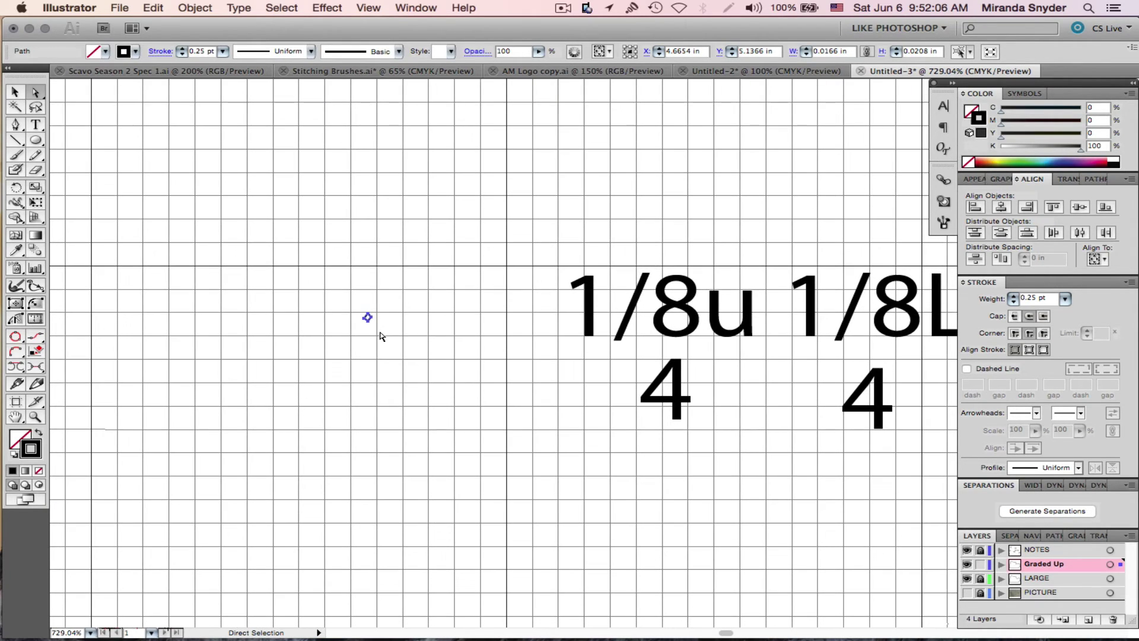
key("alt+Up")
key("Up")
key("Up")
key("Up")
key("Left")
key("Left")
key("Left")
key("Left")
scroll(382, 336, "up", 1)
scroll(382, 336, "left", 3)
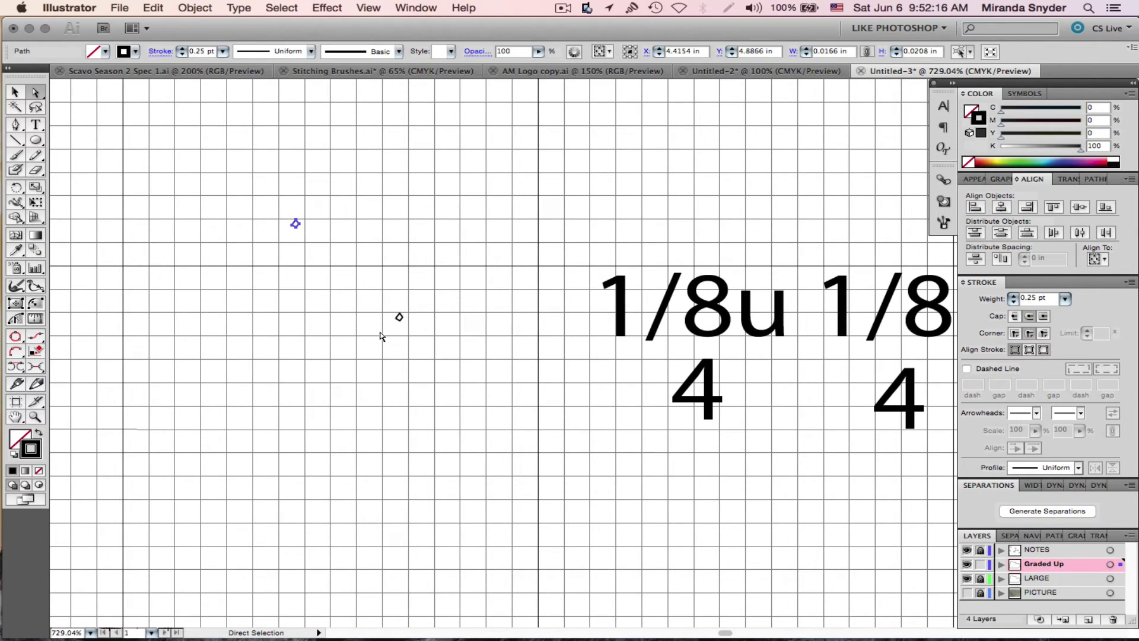
Hide the NOTES layer so only the original and graded outlines of the whole piece show over the grid
key("super+minus")
key("super+minus")
key("super+minus")
key("super+minus")
key("super+minus")
key("a")
scroll(382, 335, "up", 7)
scroll(381, 335, "right", 6)
scroll(382, 336, "right", 2)
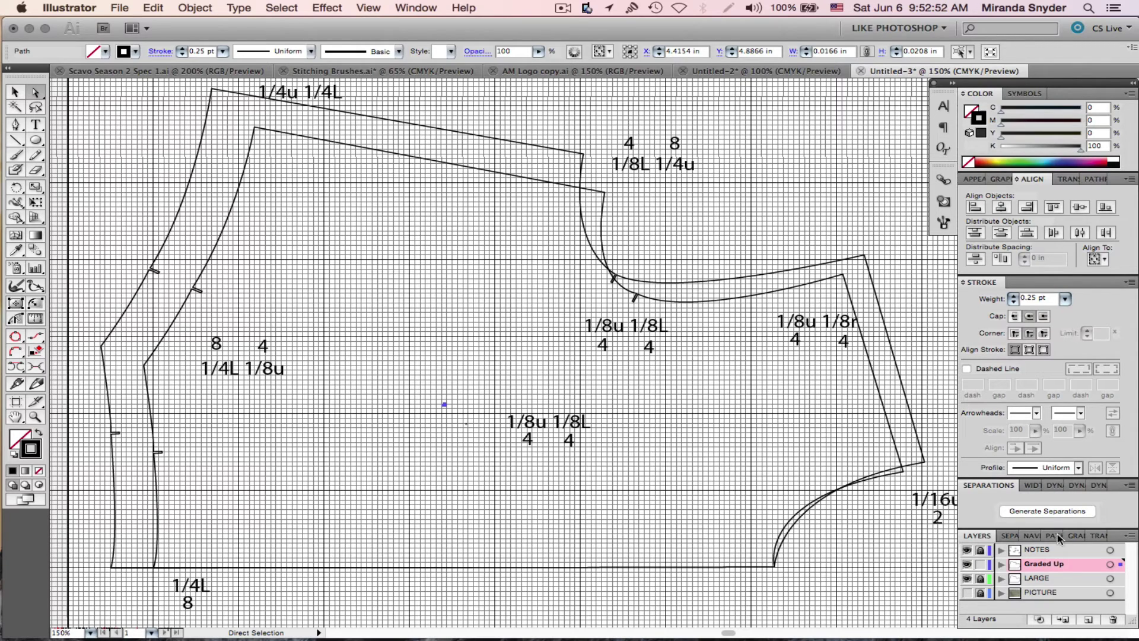
left_click(968, 551)
scroll(663, 386, "up", 2)
scroll(663, 386, "right", 2)
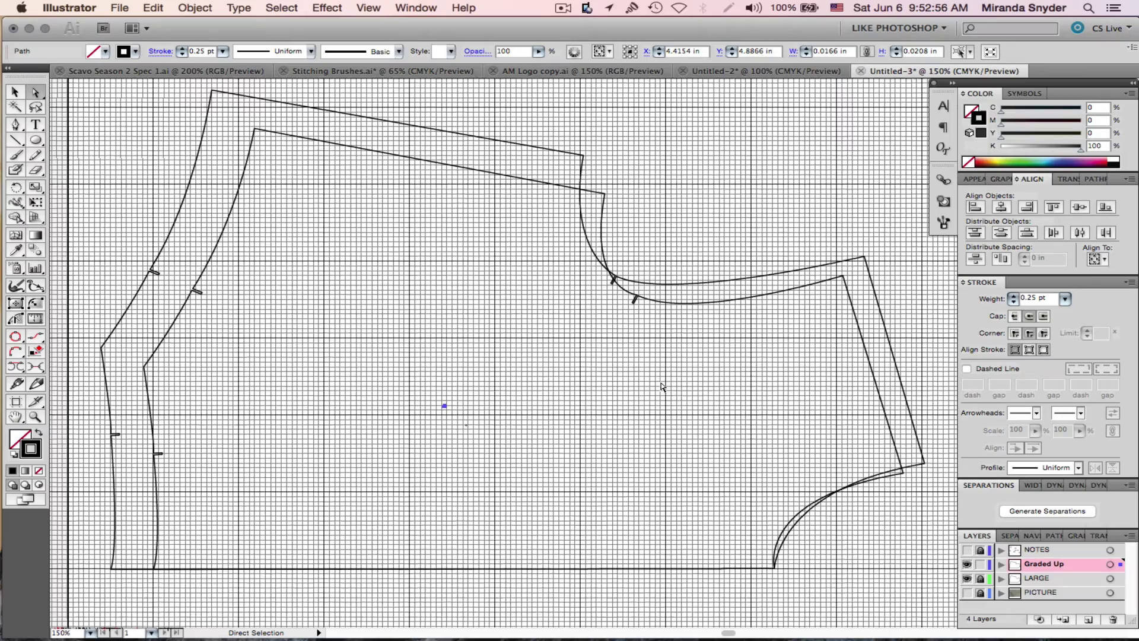
scroll(663, 387, "down", 2)
scroll(663, 387, "left", 2)
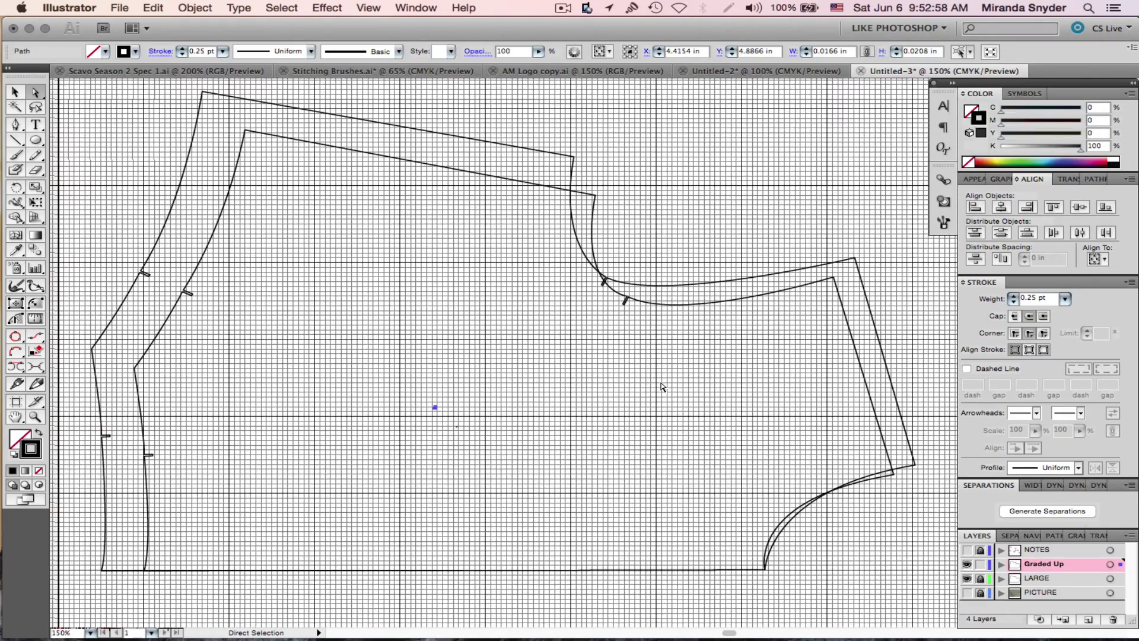
scroll(662, 386, "left", 1)
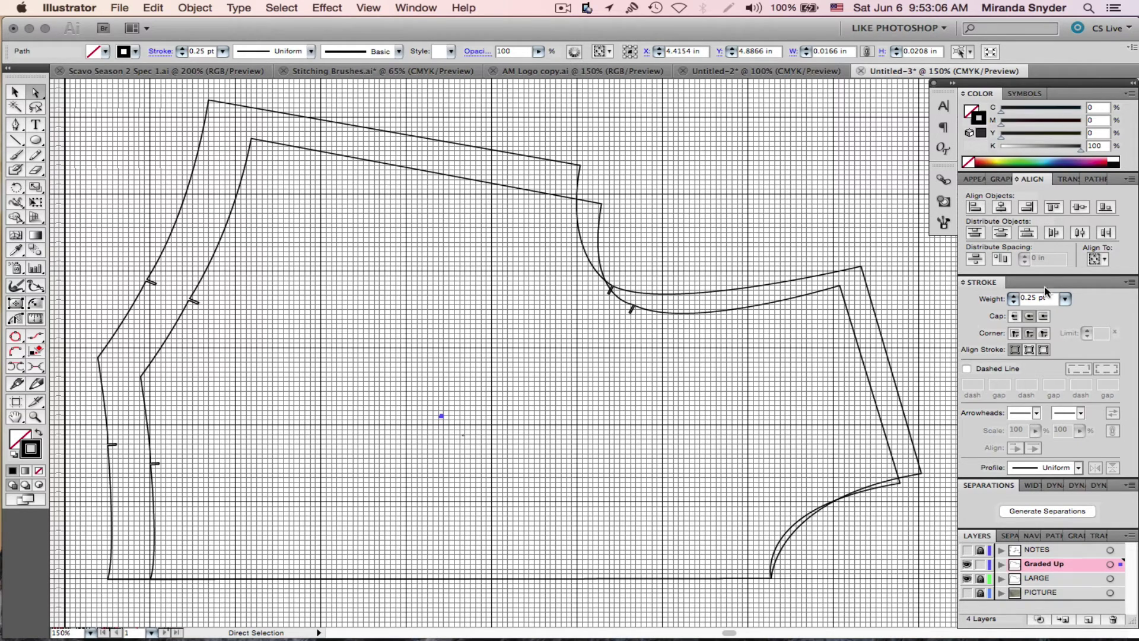
Show the PICTURE layer to compare the outlines with the photographed paper pattern, and hide it again
left_click(967, 593)
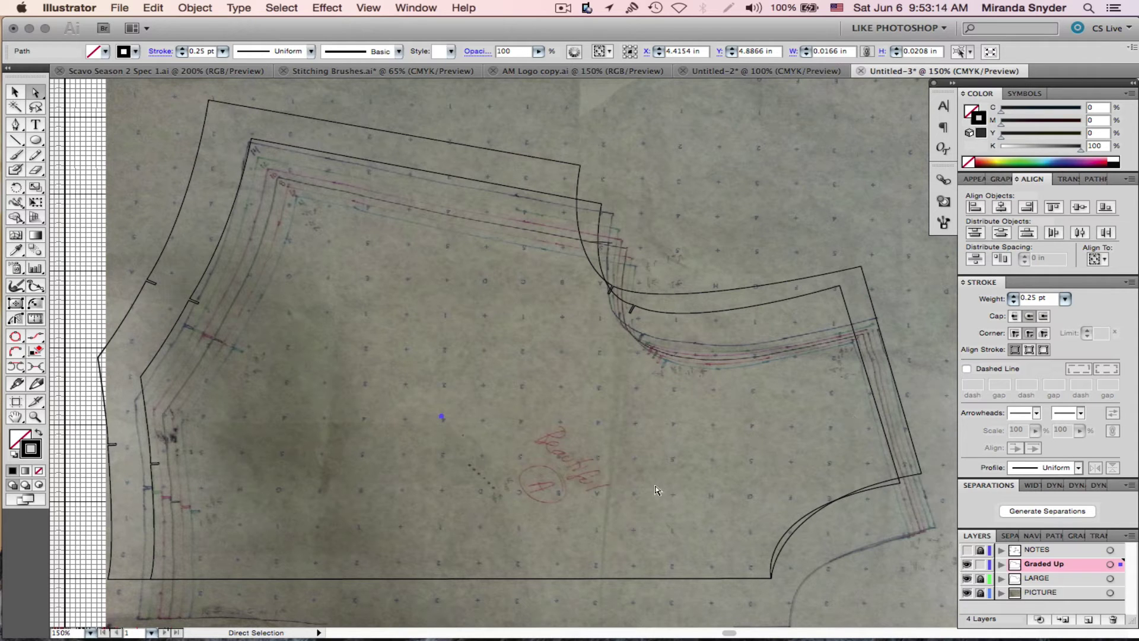
left_click(968, 592)
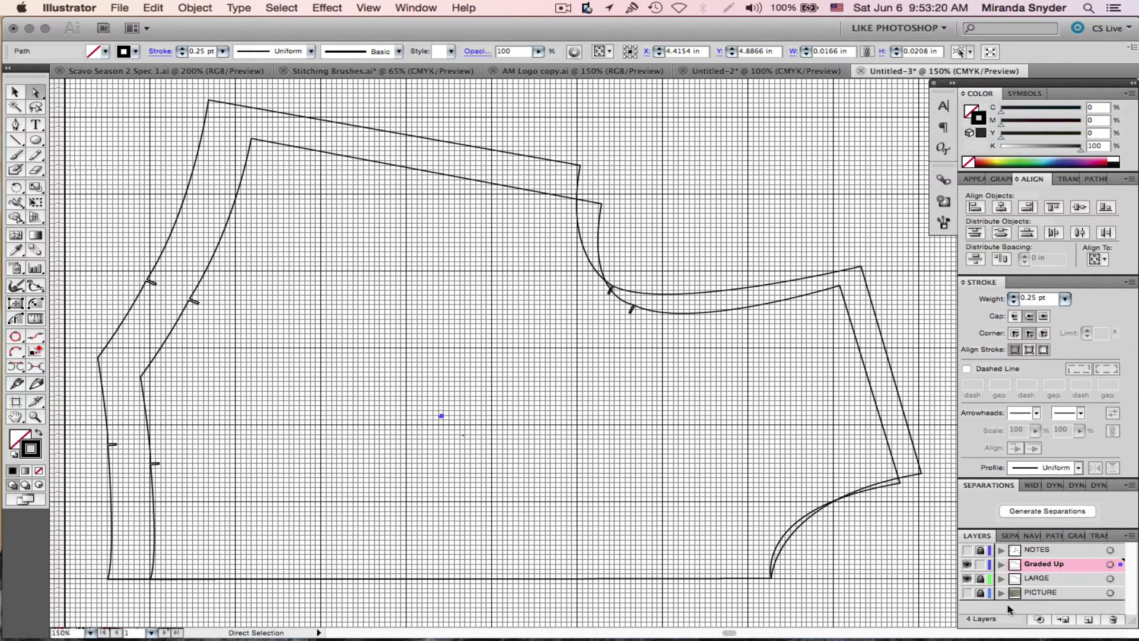
left_click(967, 578)
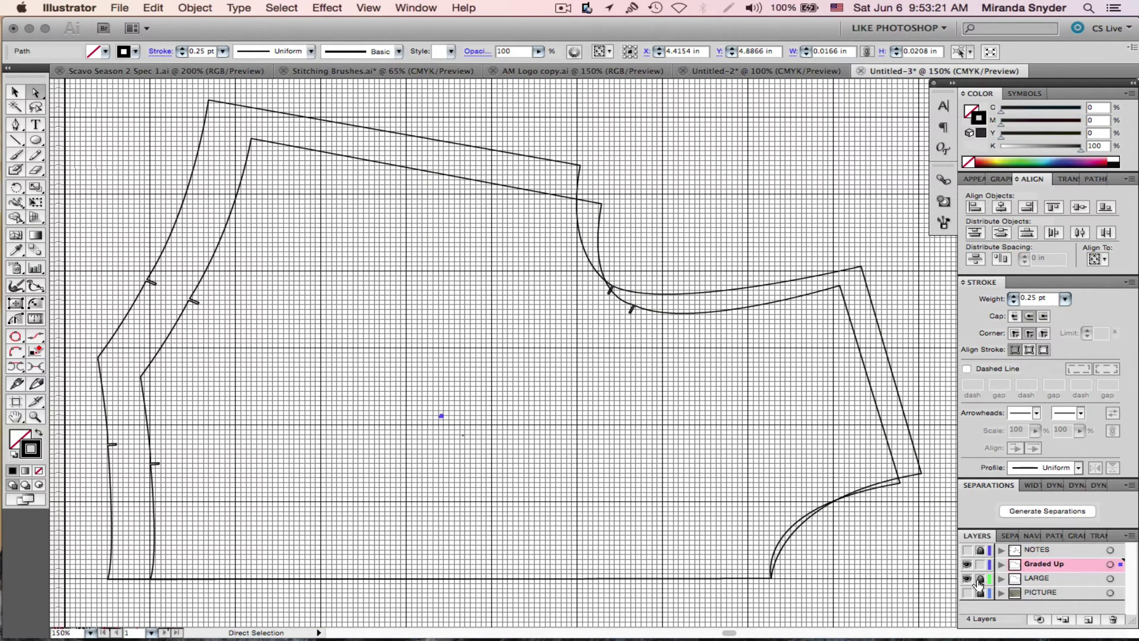
Reshape the lower-right curve of the LARGE outline with its direction handle so it follows the graded outline's curve more closely
left_click(789, 540)
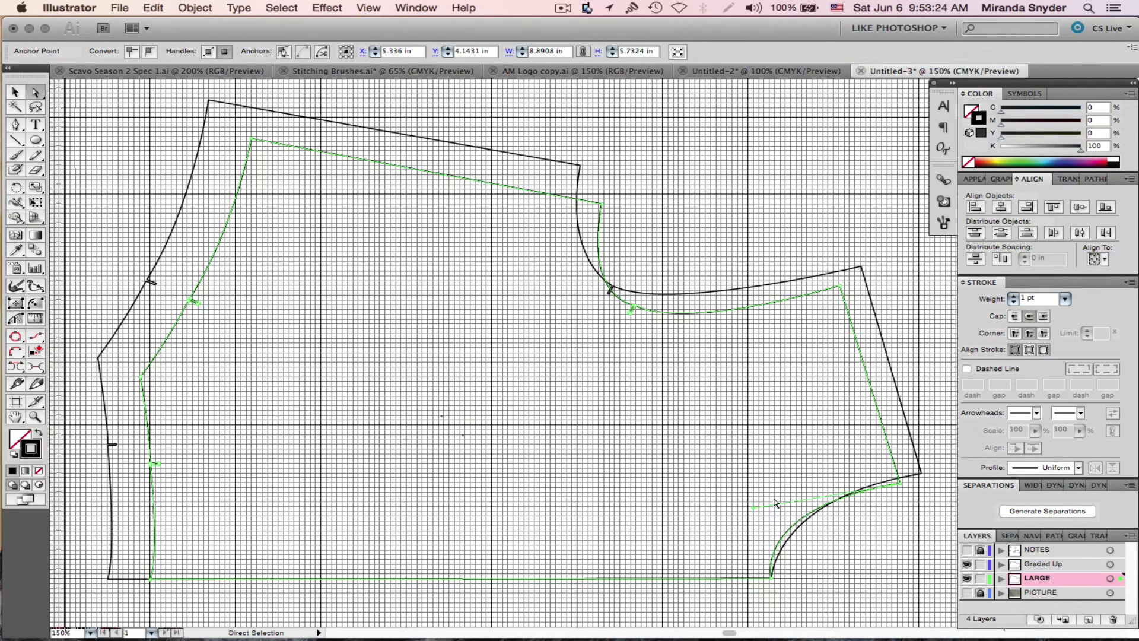
left_click_drag(757, 511, 765, 509)
left_click(525, 603)
Select the graded outline group together with the original LARGE outline group
left_click(16, 93)
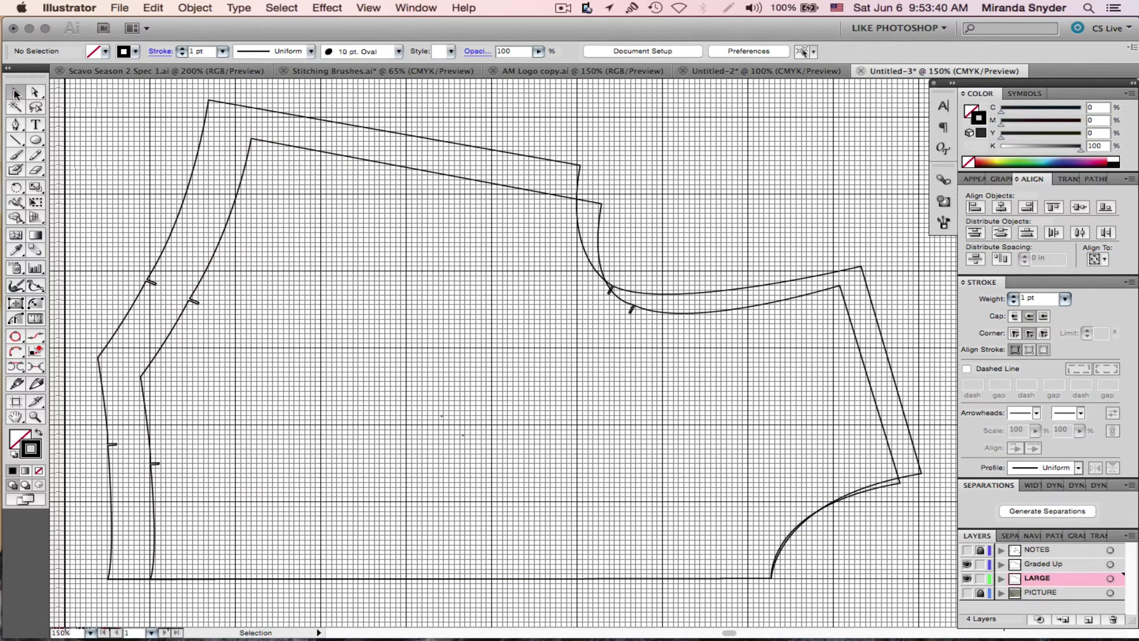
left_click(196, 171)
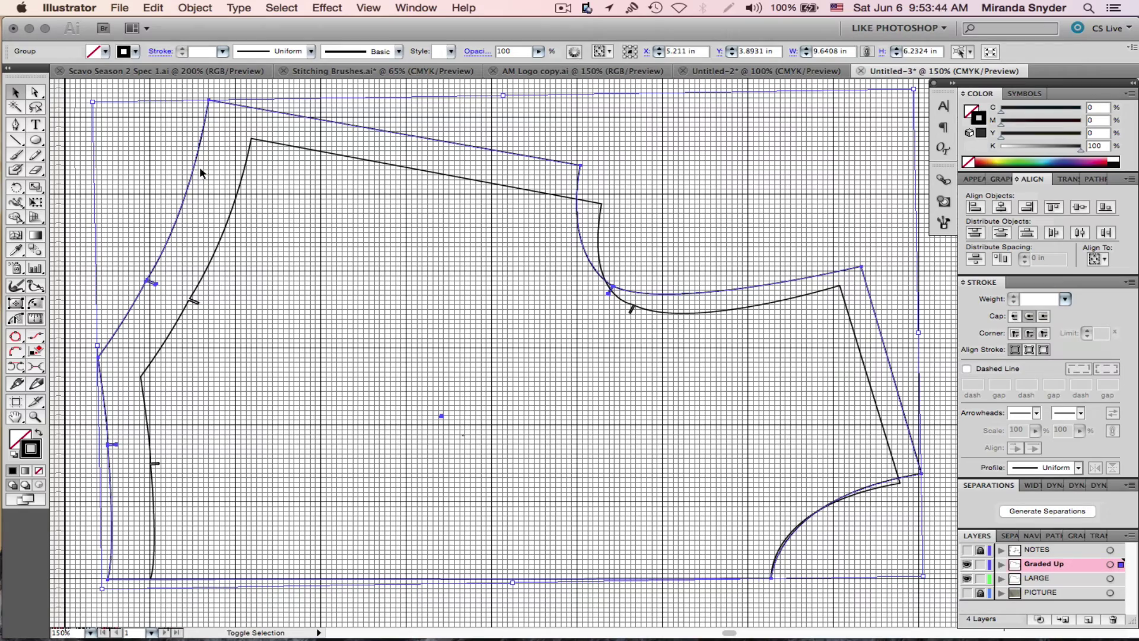
left_click(232, 213, "shift")
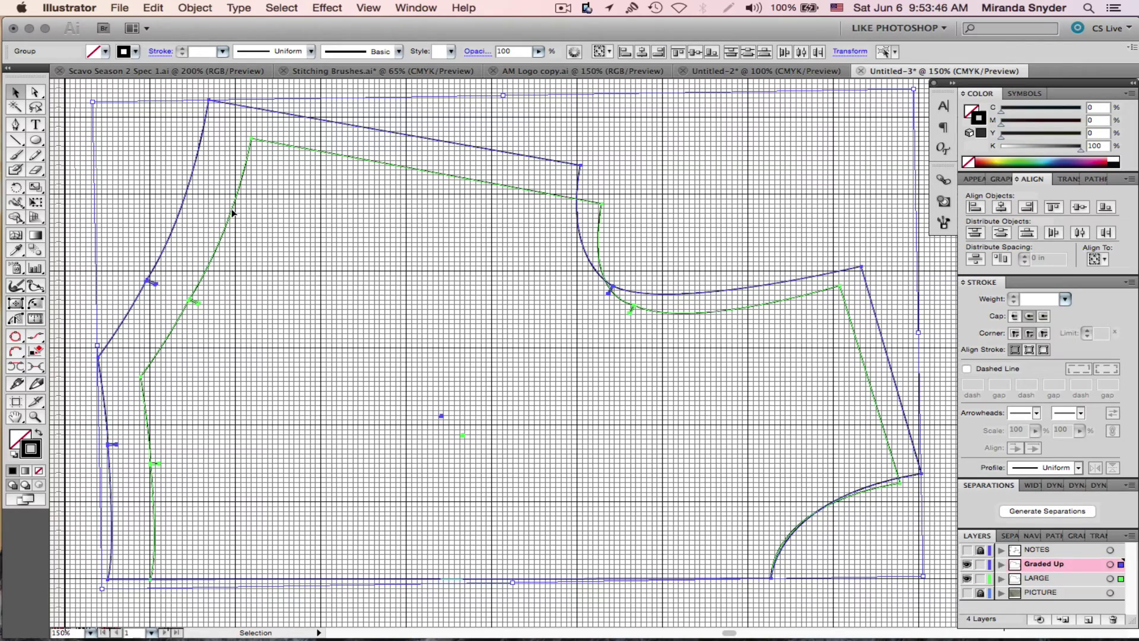
scroll(232, 214, "up", 3)
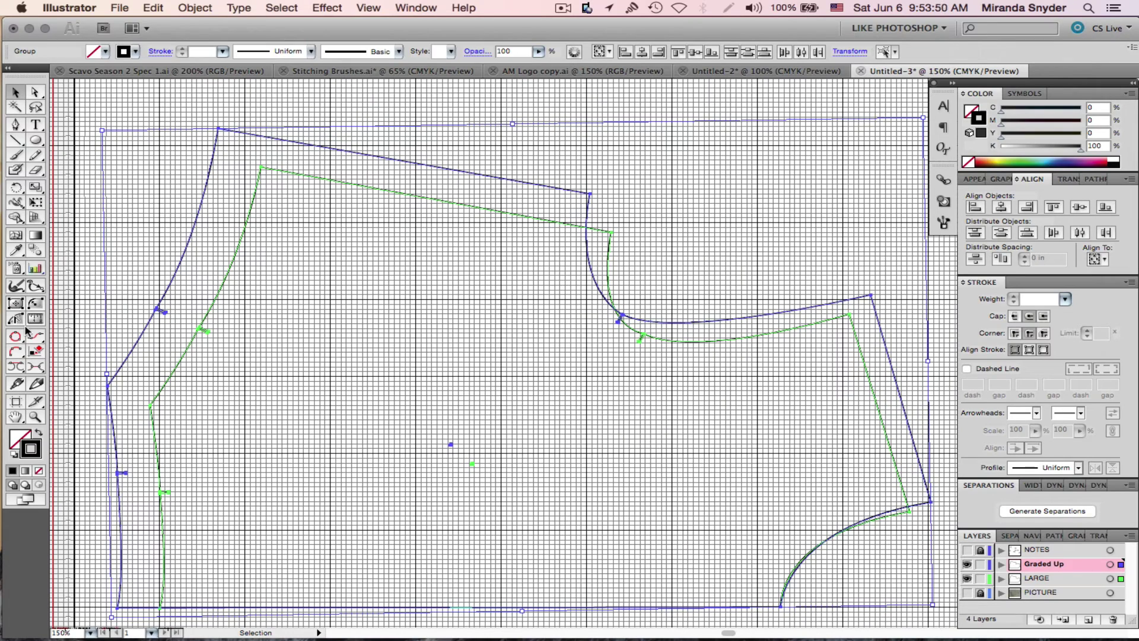
Try a Blend between the upper-left corner points of the graded and original outlines, and undo it
left_click(35, 250)
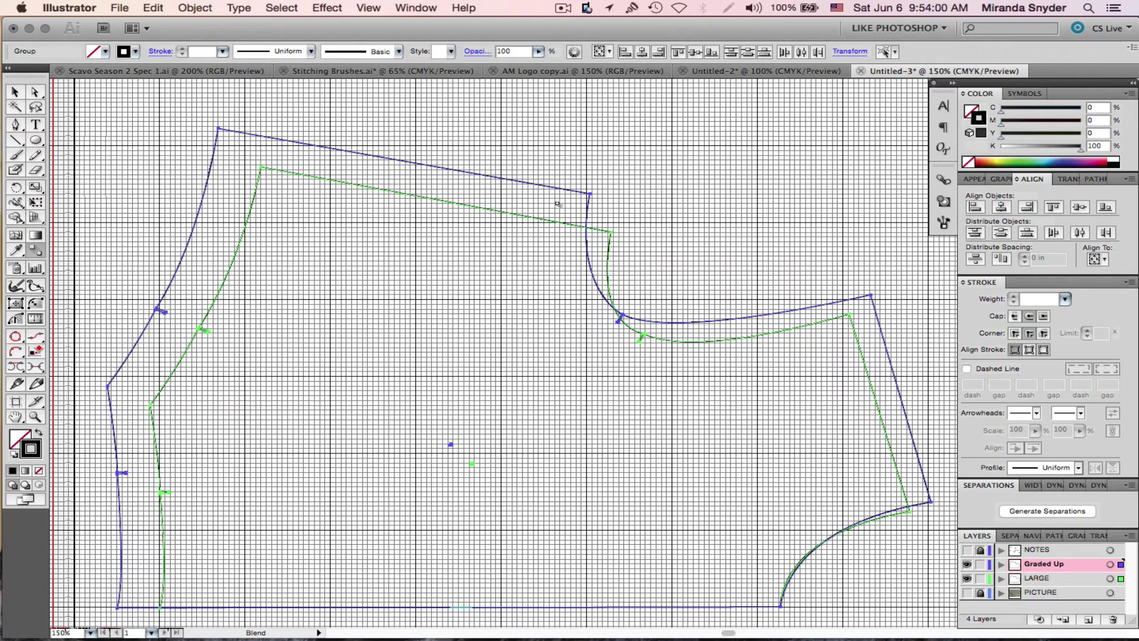
left_click(219, 128)
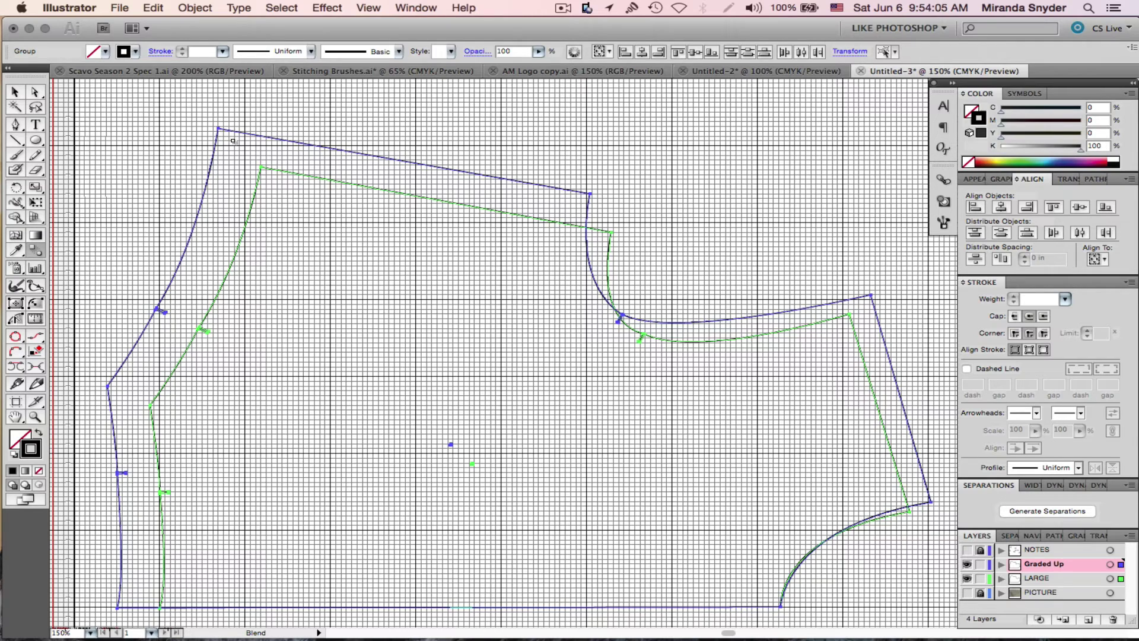
left_click(261, 169)
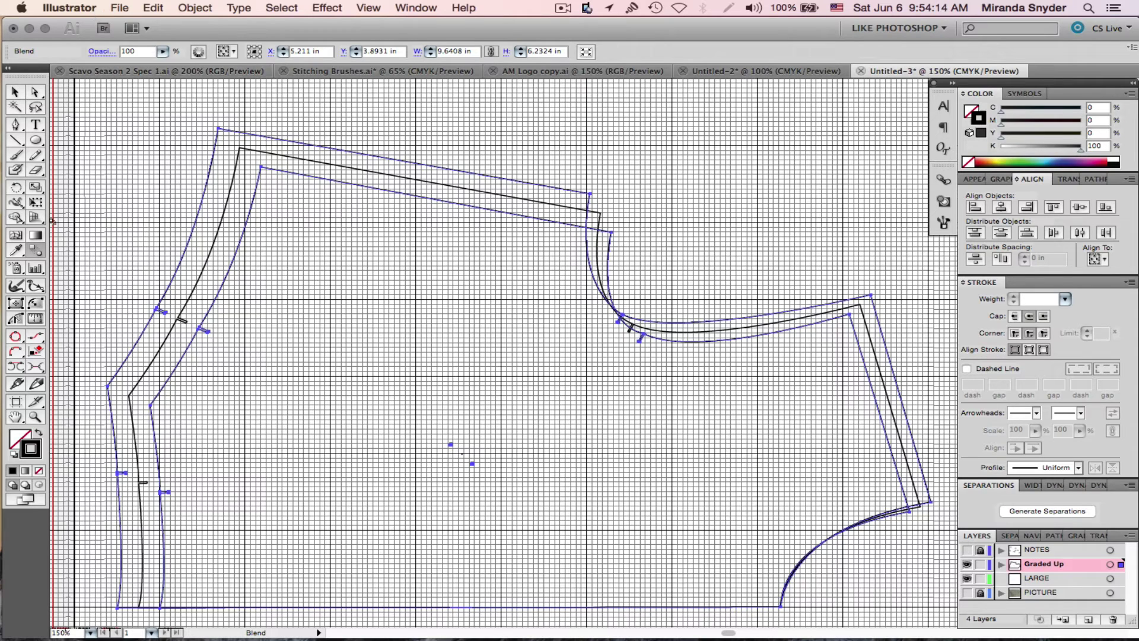
left_click(36, 252)
key("super+z")
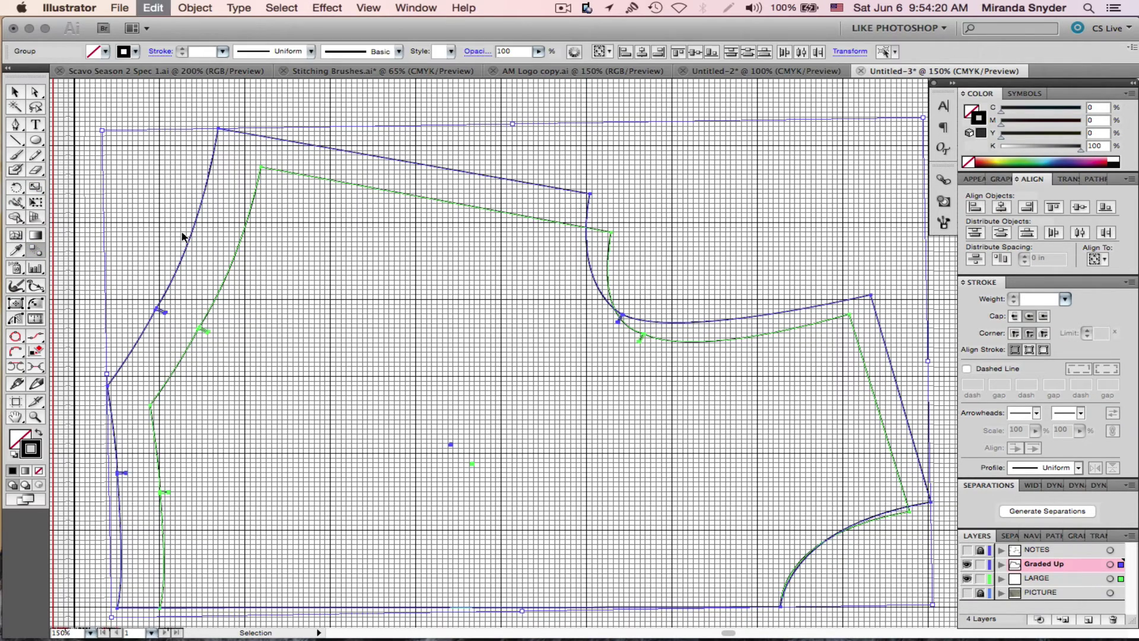
Set the Blend spacing to 2 Specified Steps and blend the two outlines between their upper-left corner points
double_click(36, 252)
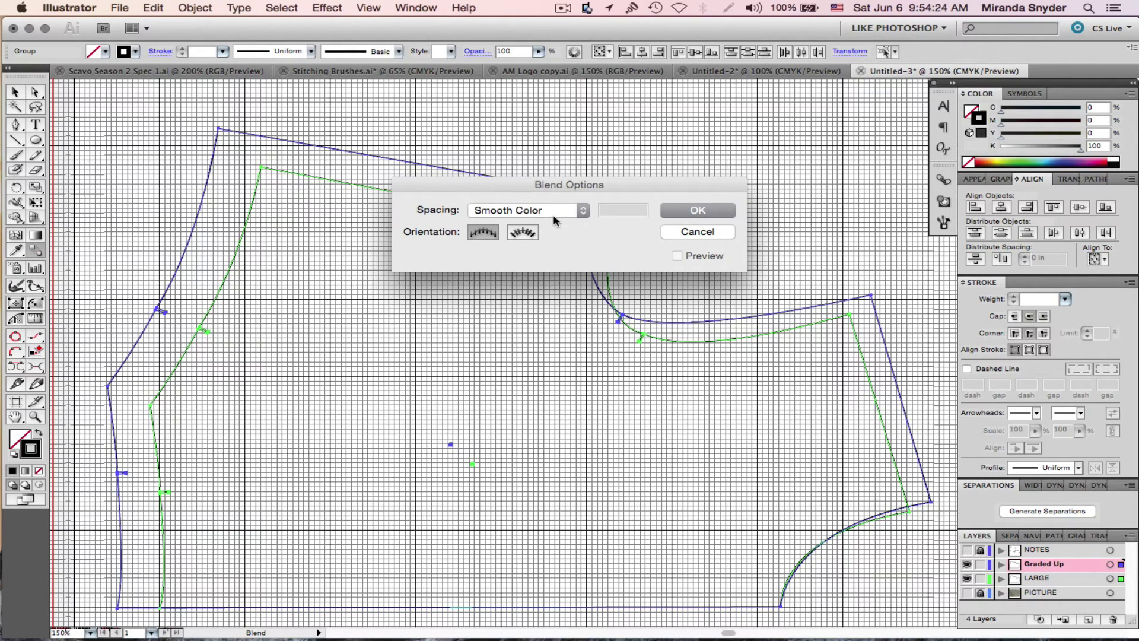
left_click(583, 211)
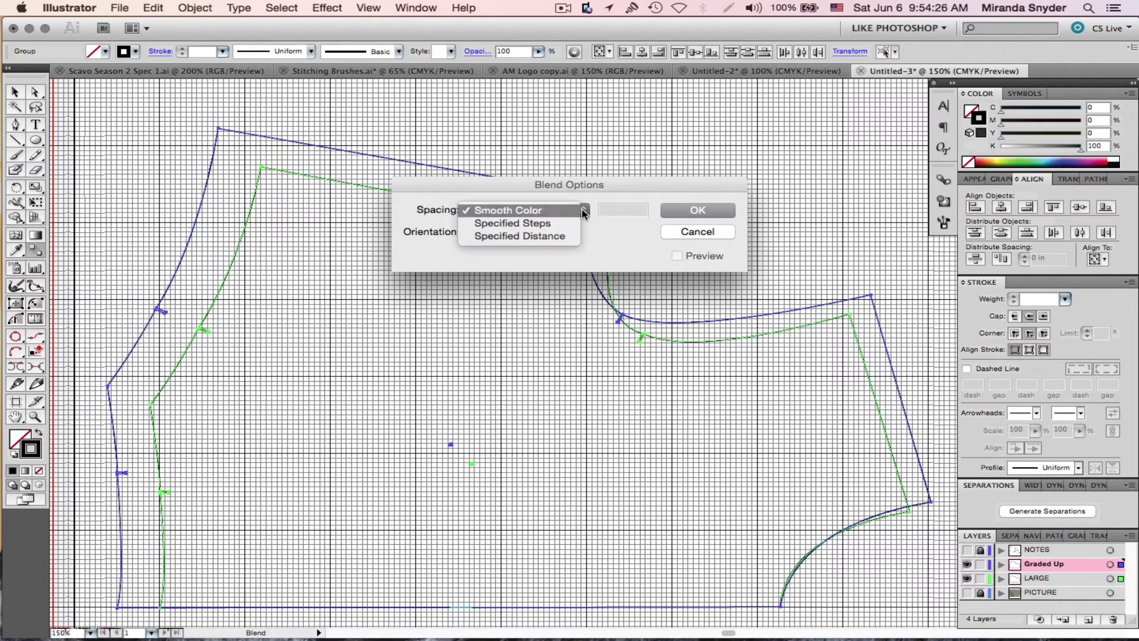
left_click(527, 223)
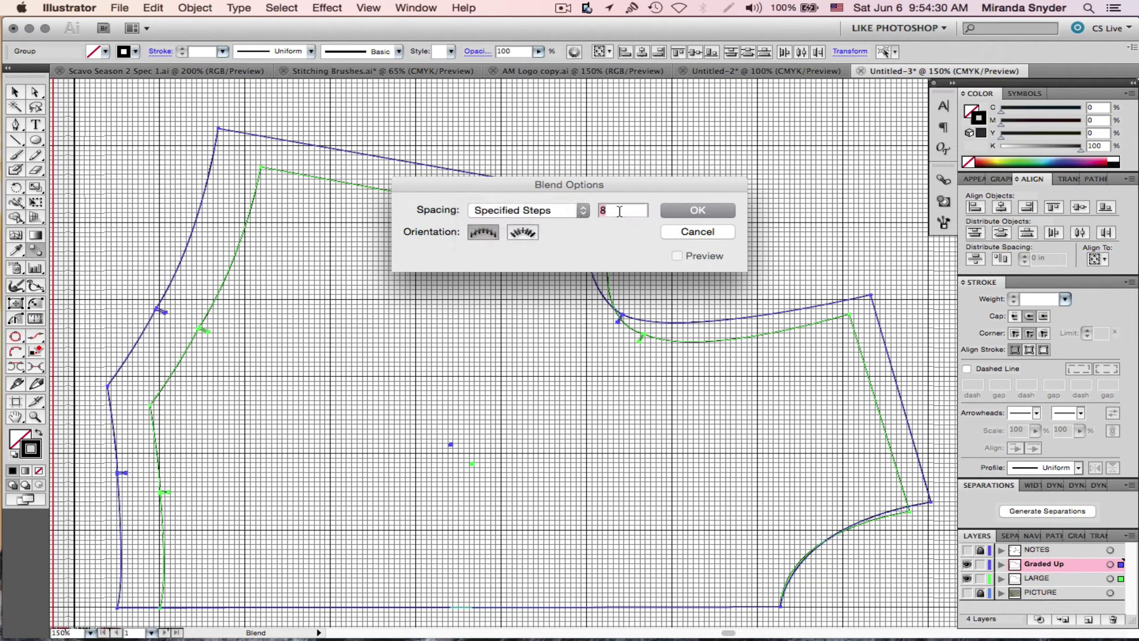
type("2")
left_click(702, 213)
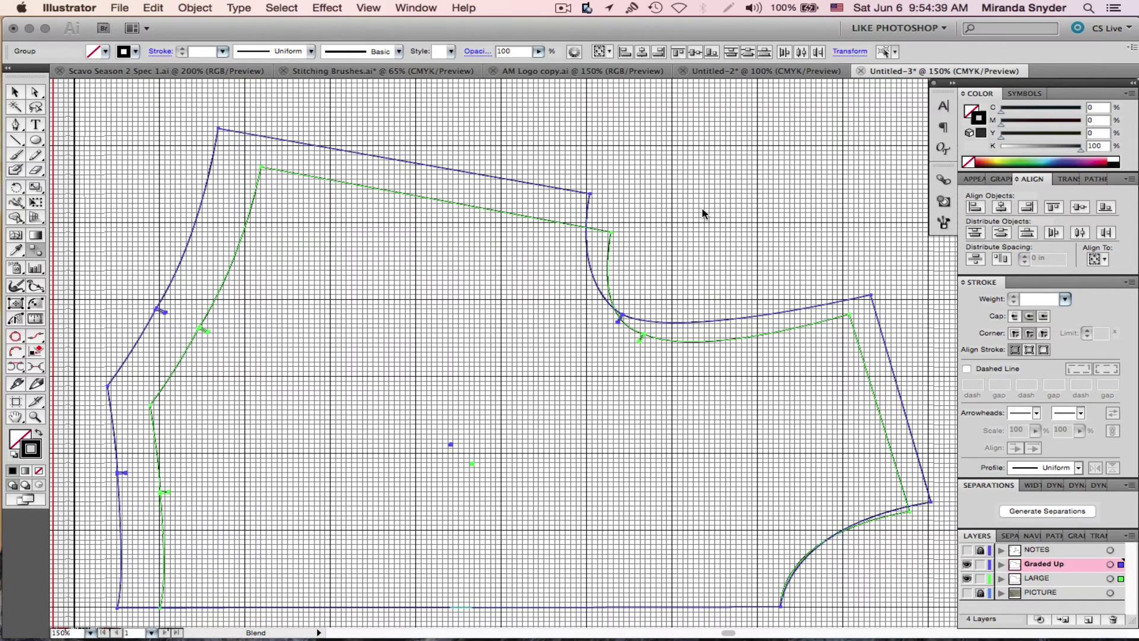
left_click(218, 128)
left_click(262, 168)
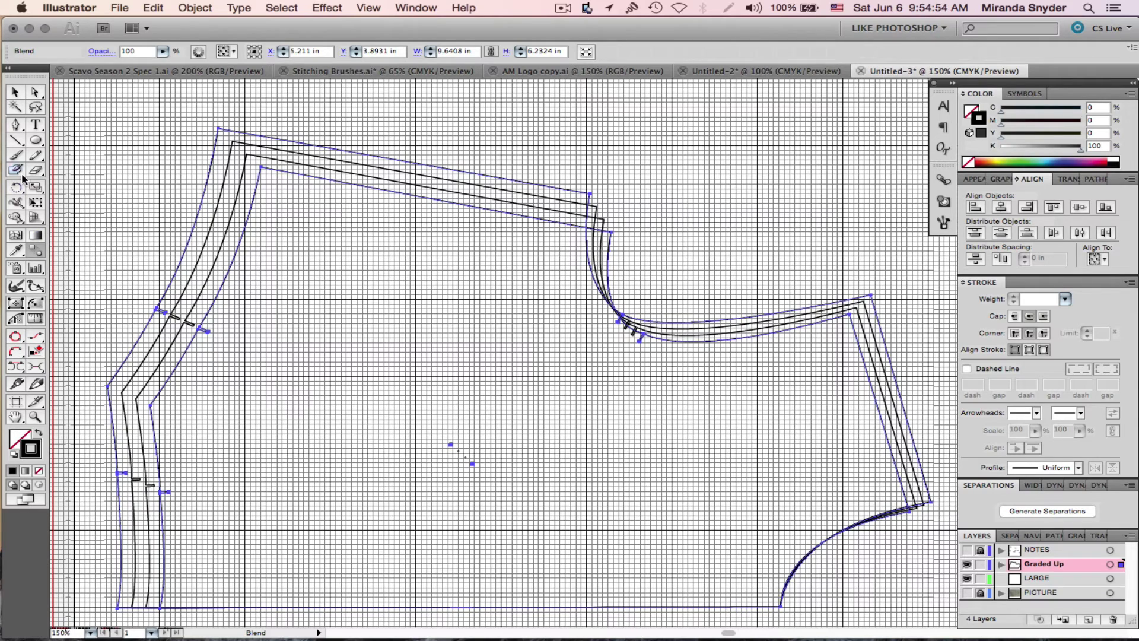
Expand the blend with Object, Fill and Stroke included, and ungroup it into separate size outlines
left_click(16, 93)
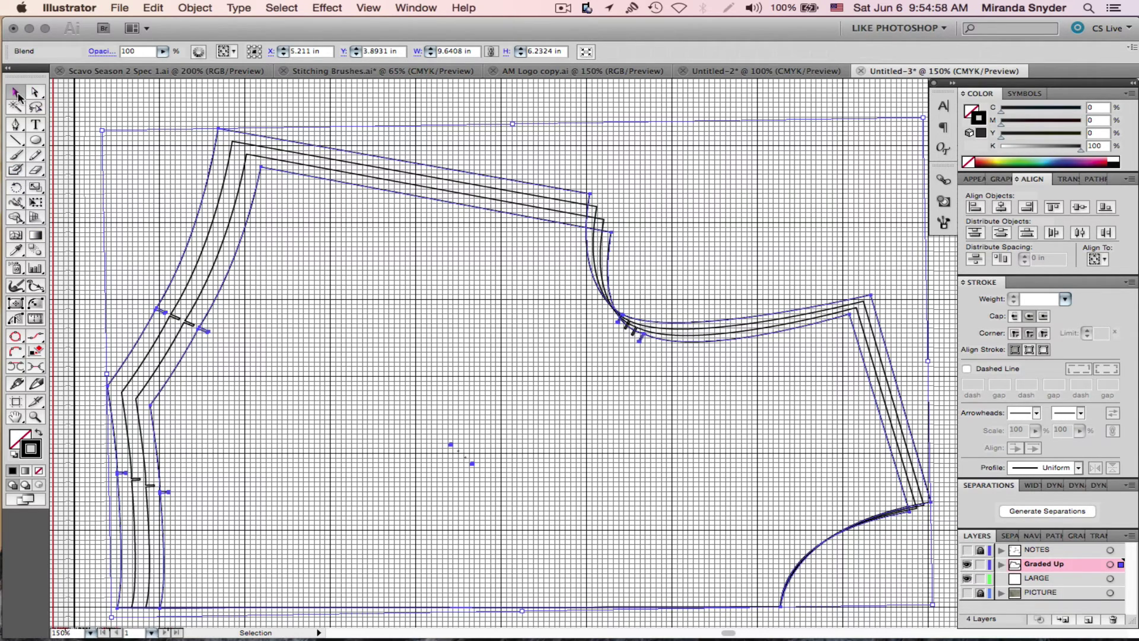
left_click(195, 8)
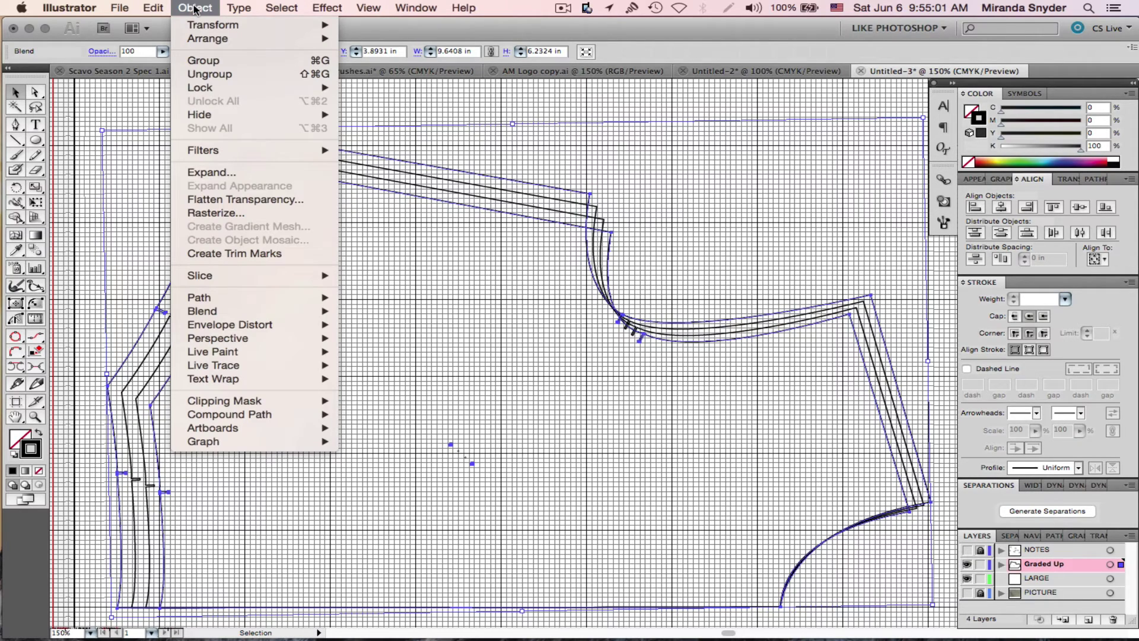
left_click(228, 173)
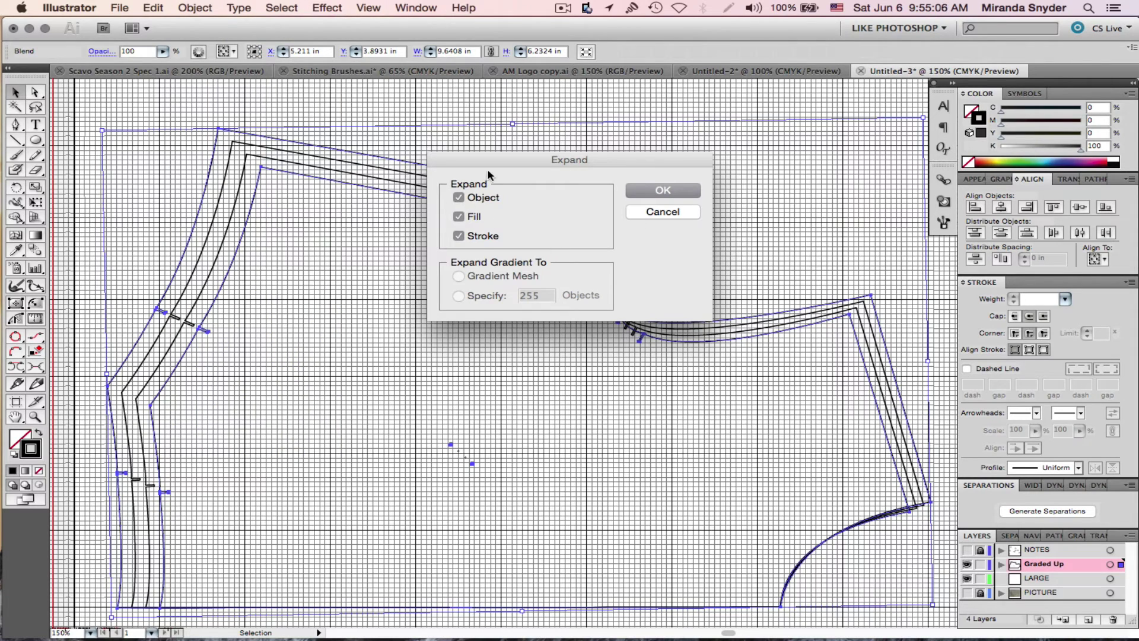
left_click(682, 190)
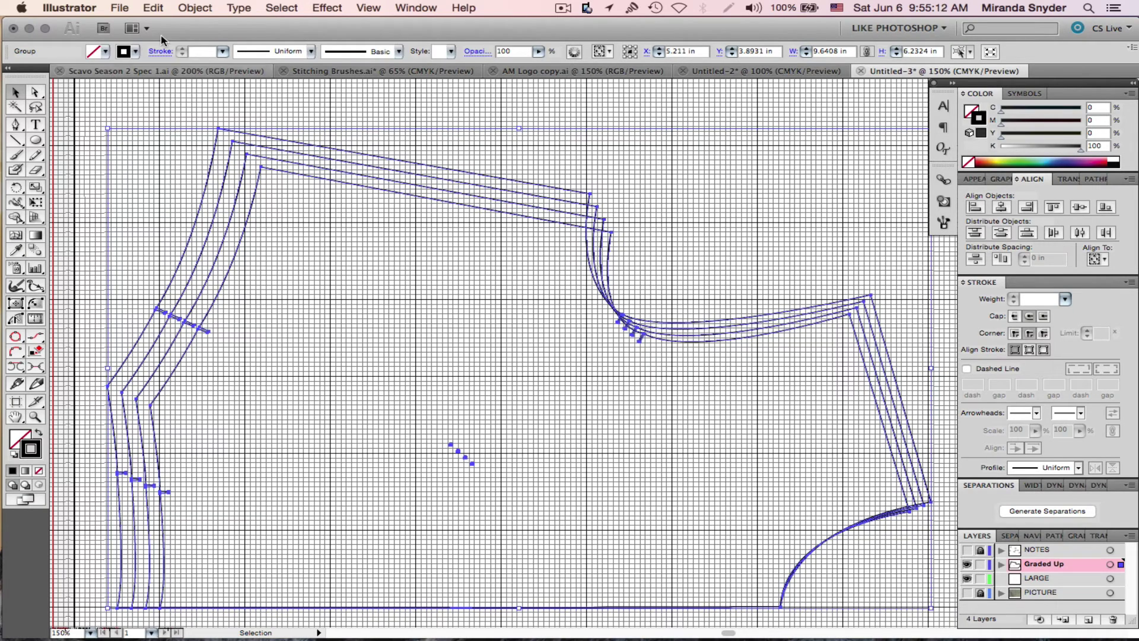
left_click(210, 8)
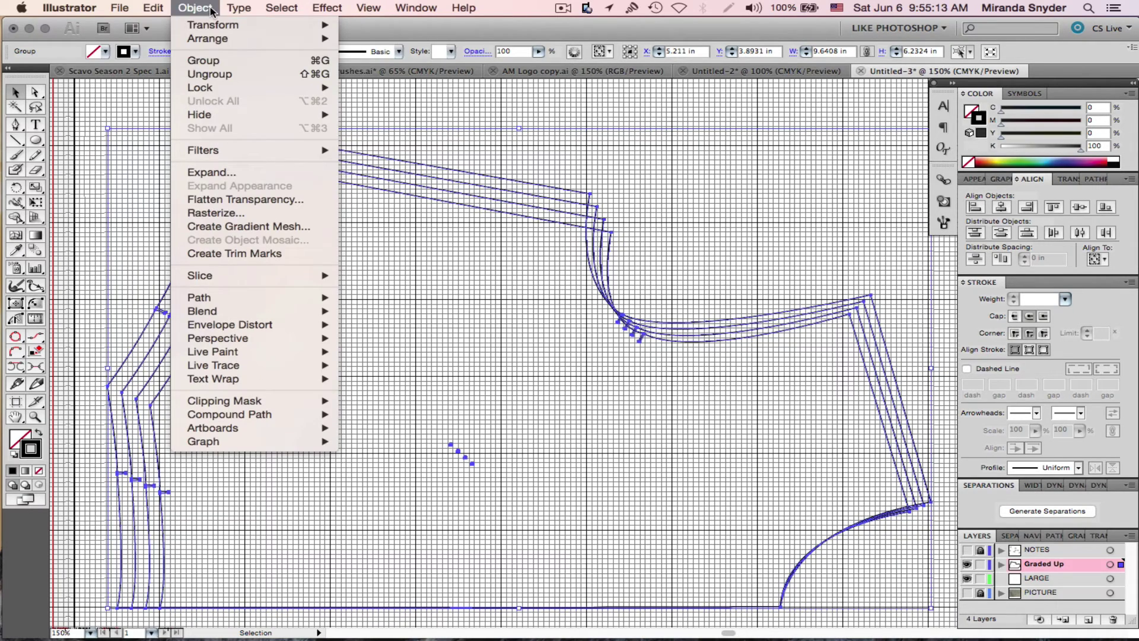
left_click(231, 79)
left_click(86, 262)
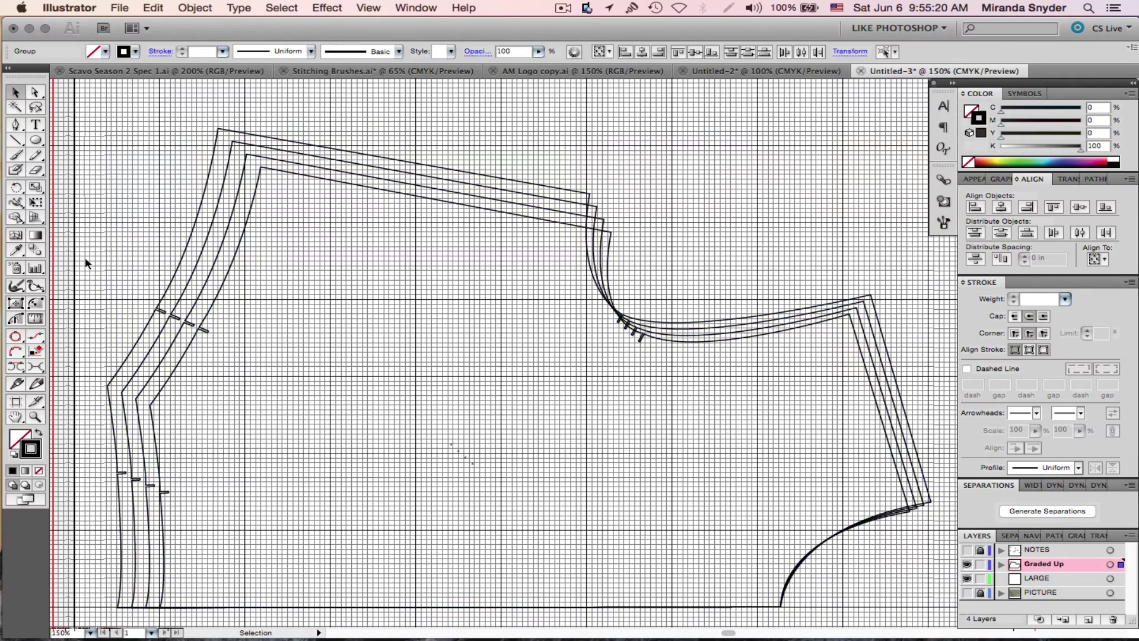
Pull the two innermost size outlines out to the right and the outermost outline up and to the left
left_click(224, 285)
left_click_drag(224, 285, 330, 245)
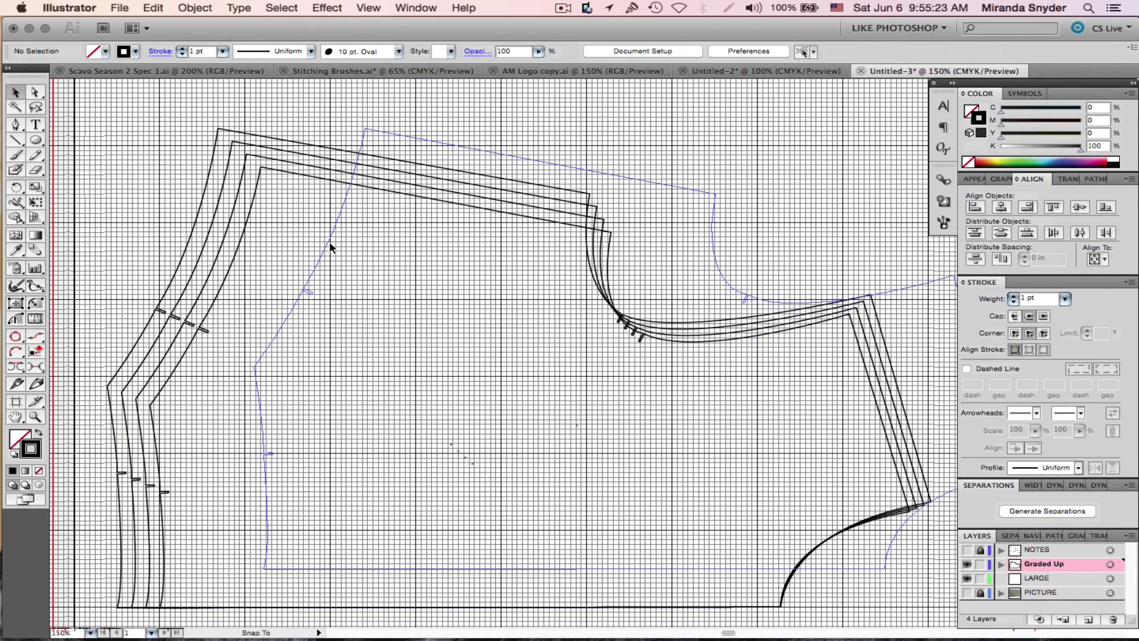
left_click(219, 265)
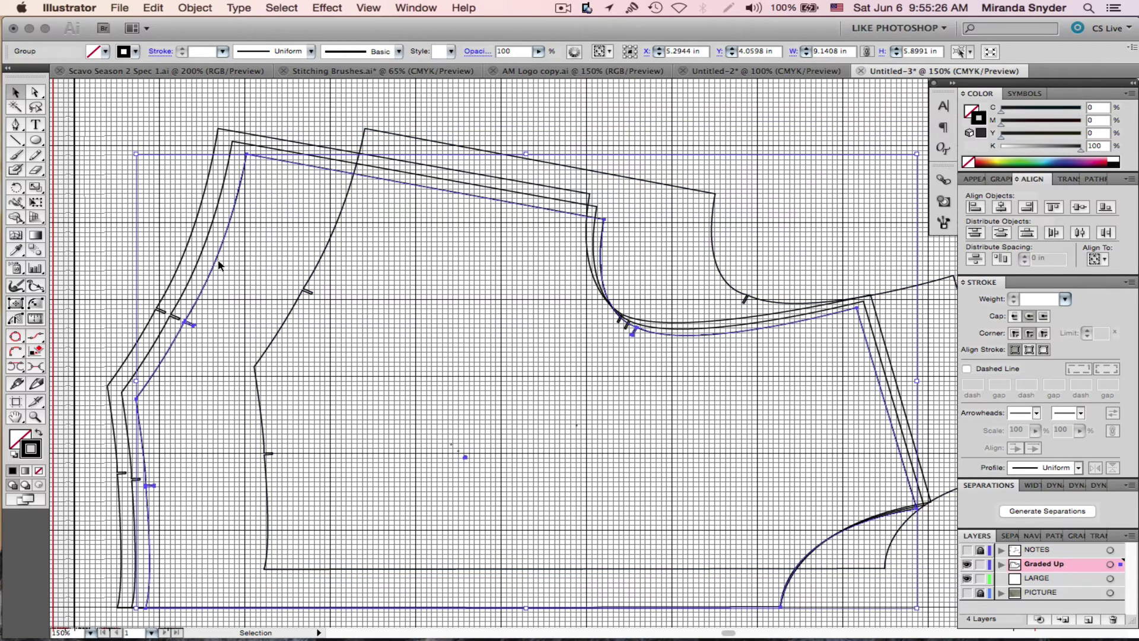
left_click(140, 240)
left_click_drag(211, 277, 254, 246)
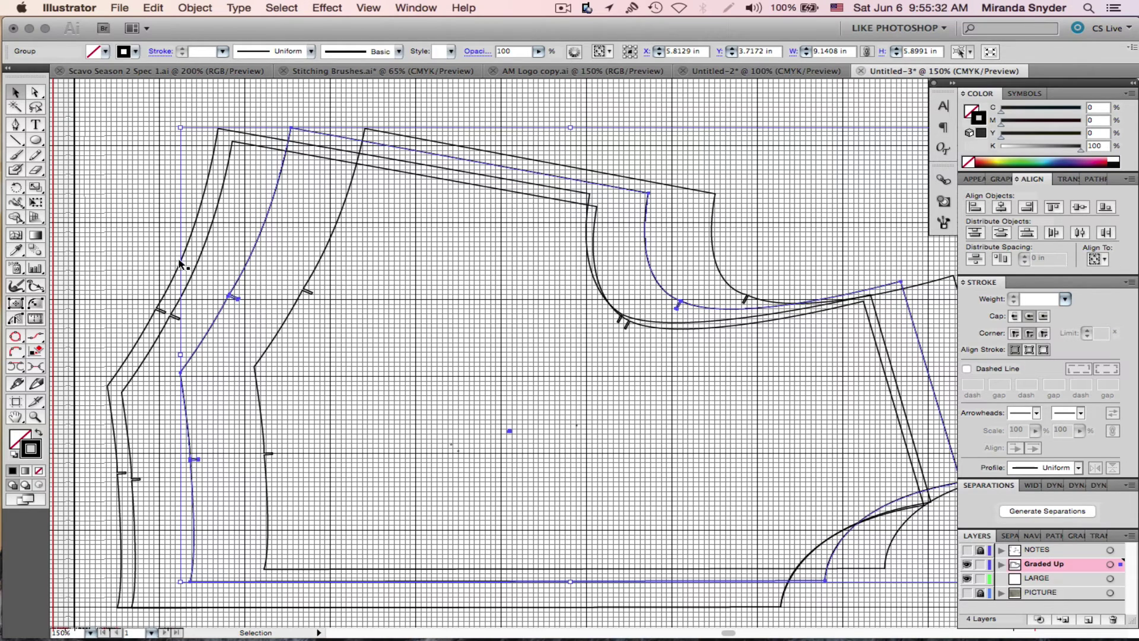
left_click(145, 263)
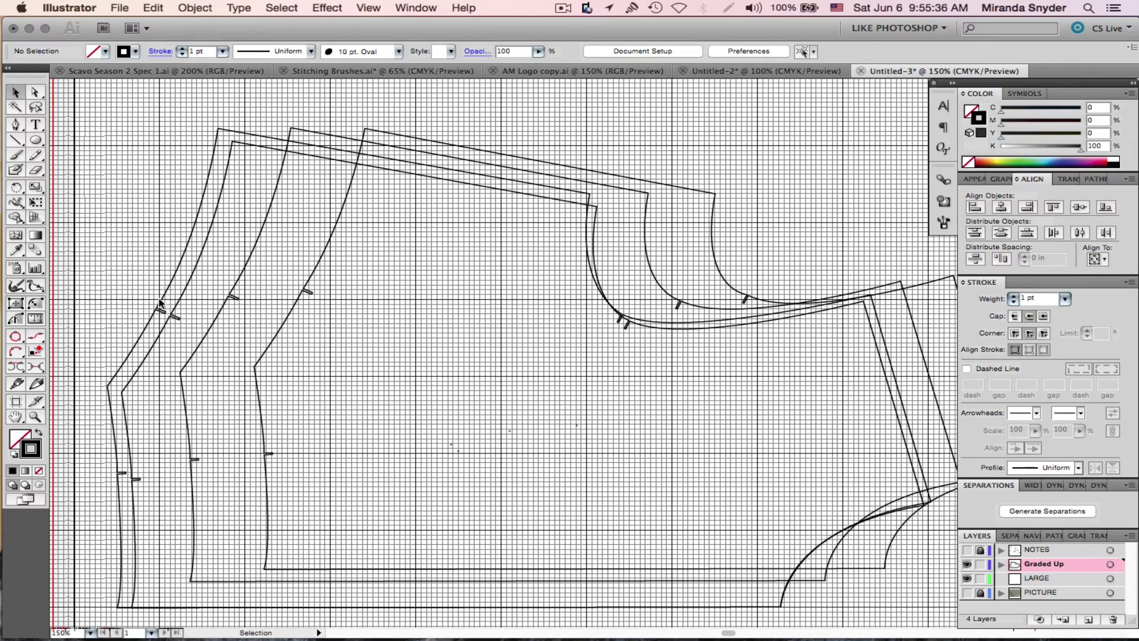
left_click_drag(163, 305, 98, 250)
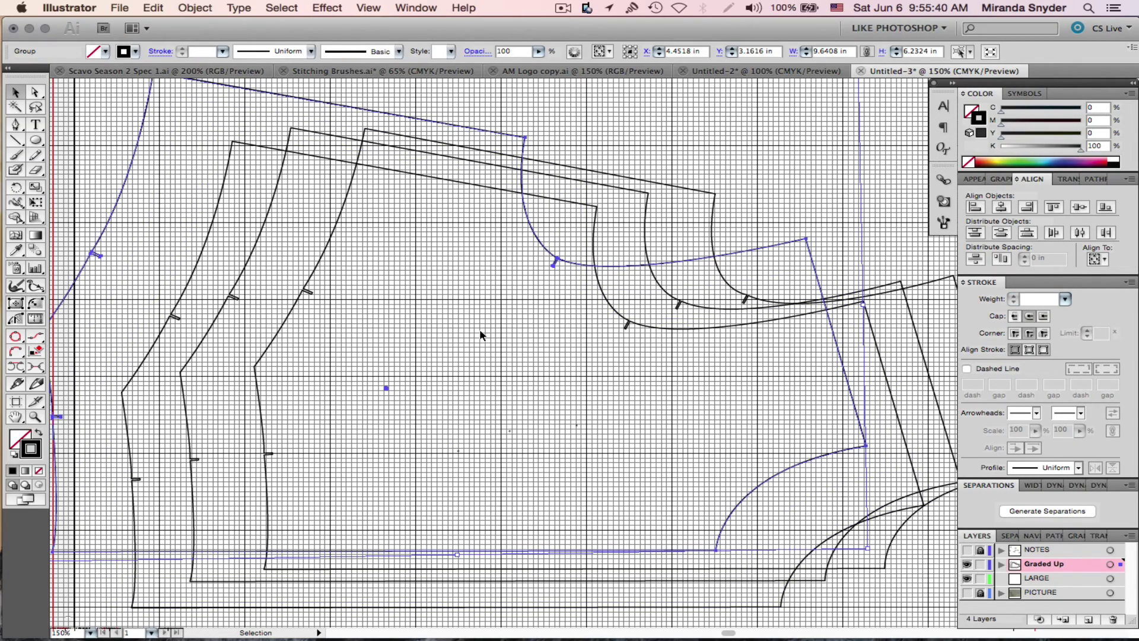
Spread the four size outlines apart around the artboard, two in the upper area and two in the lower area
scroll(587, 368, "down", 2)
scroll(589, 378, "down", 3)
scroll(590, 377, "right", 2)
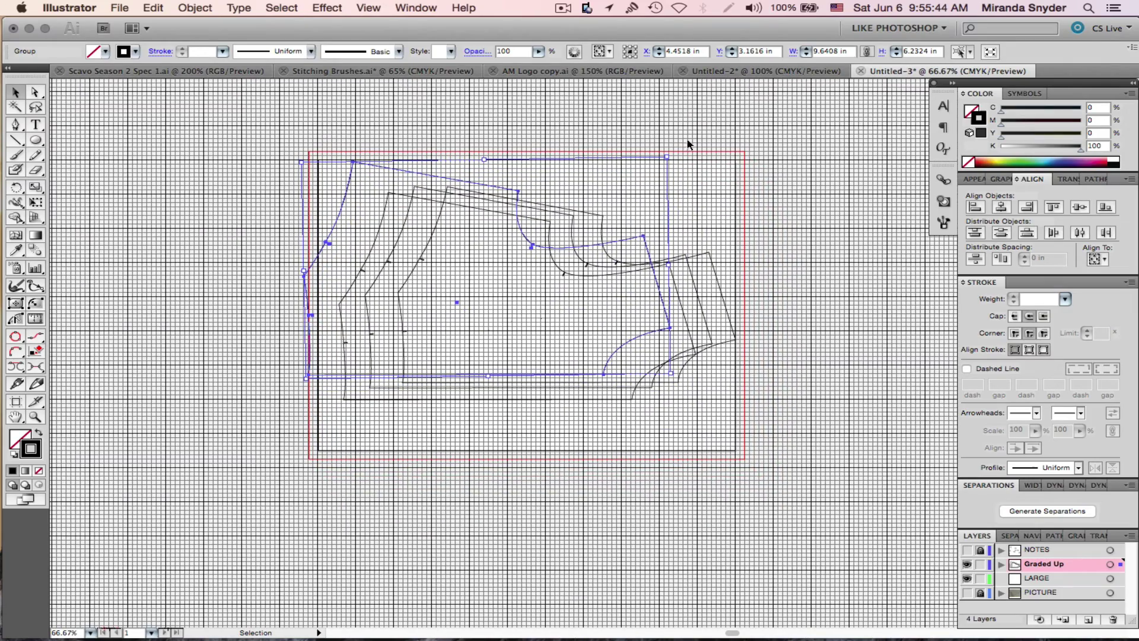
left_click_drag(319, 275, 118, 500)
left_click_drag(362, 273, 93, 233)
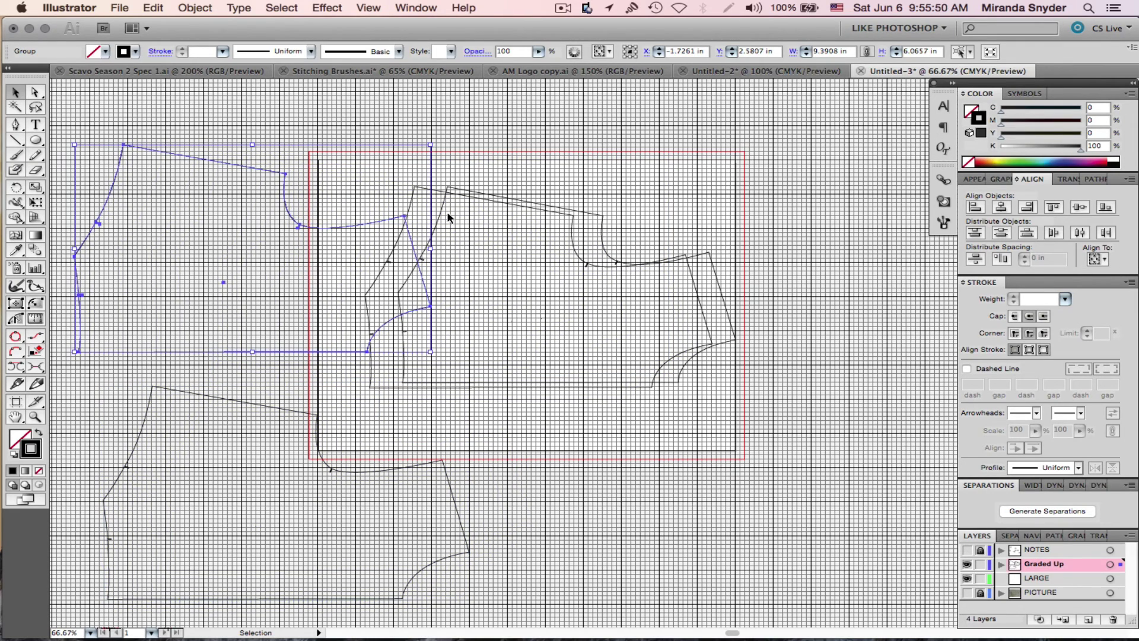
left_click_drag(442, 212, 683, 547)
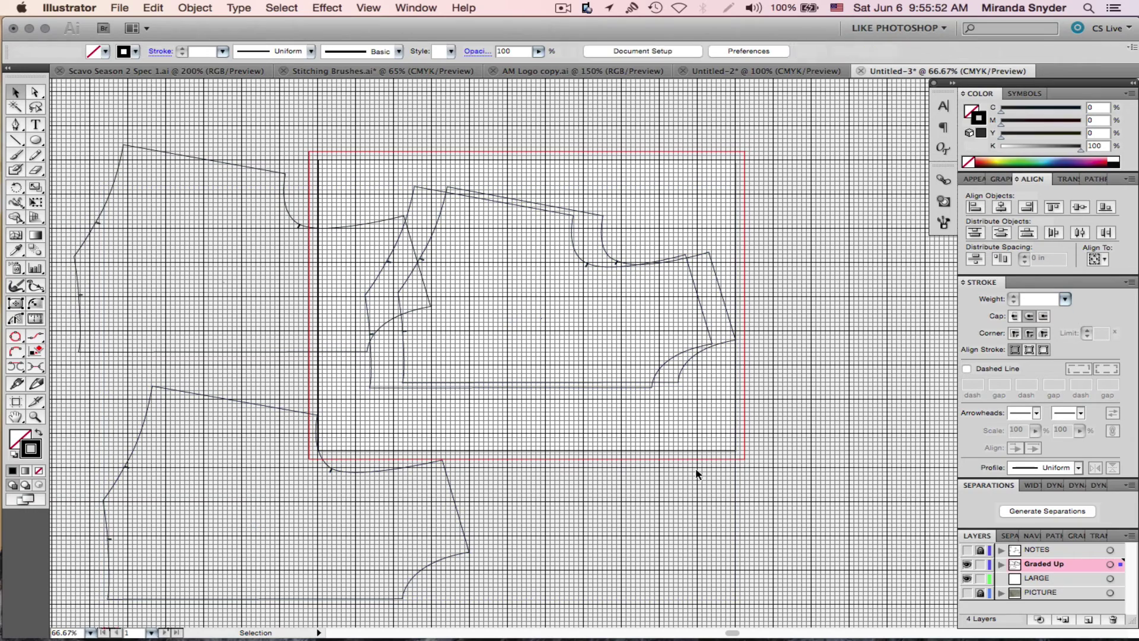
left_click_drag(661, 372, 811, 586)
left_click_drag(656, 262, 734, 209)
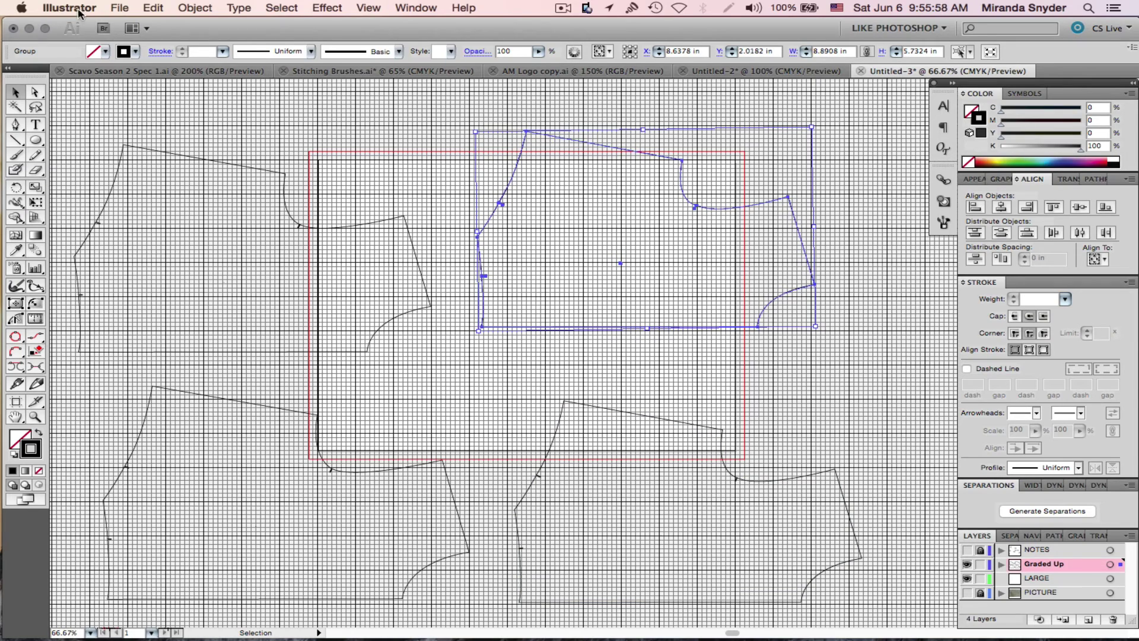
Change the grid color to a custom medium purple in the Guides & Grid preferences
left_click(98, 9)
mouse_move(148, 114)
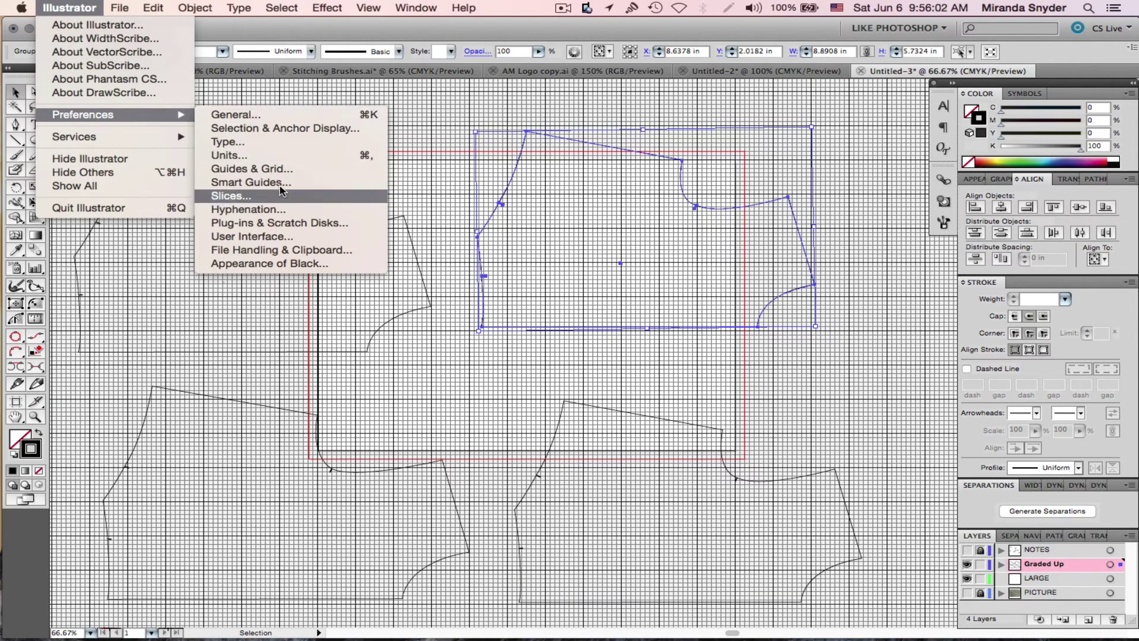
left_click(269, 167)
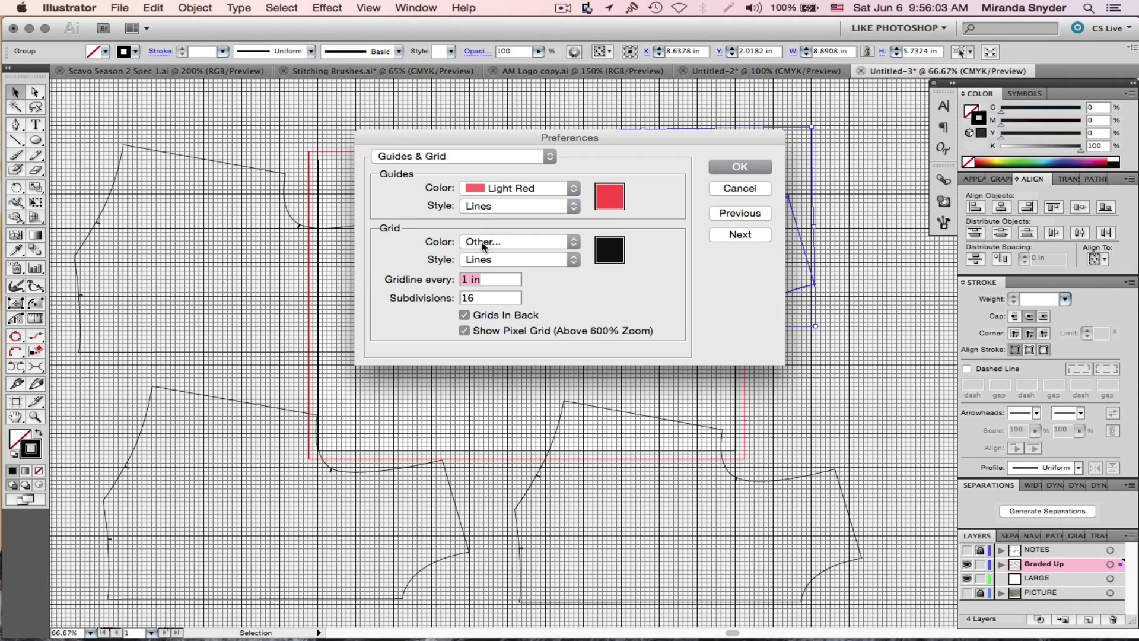
left_click(618, 248)
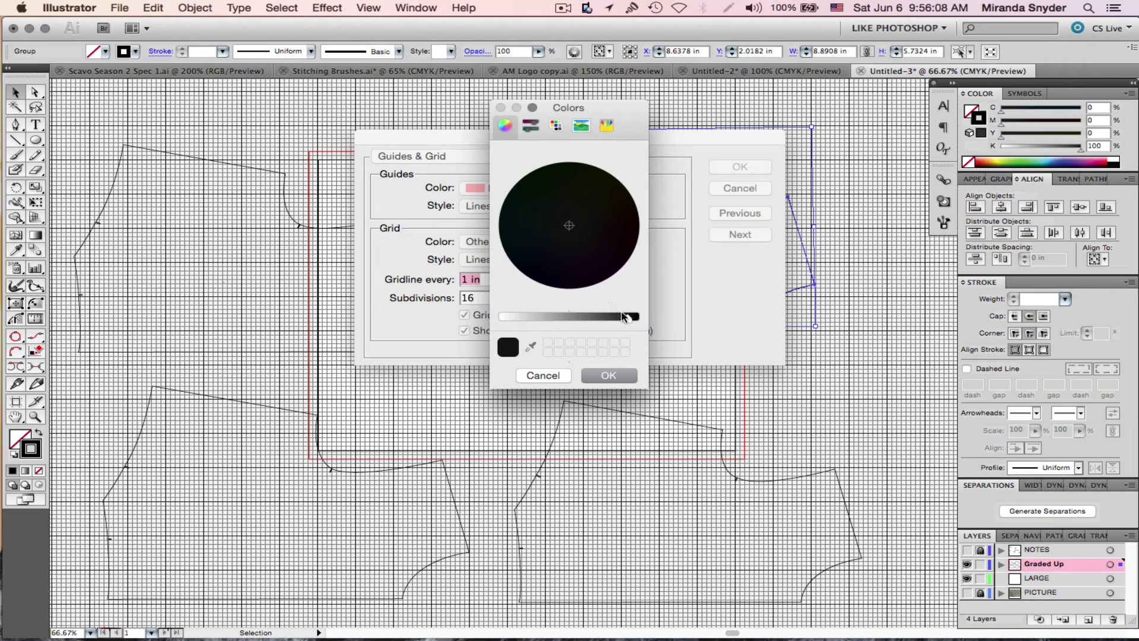
left_click(530, 125)
left_click(505, 125)
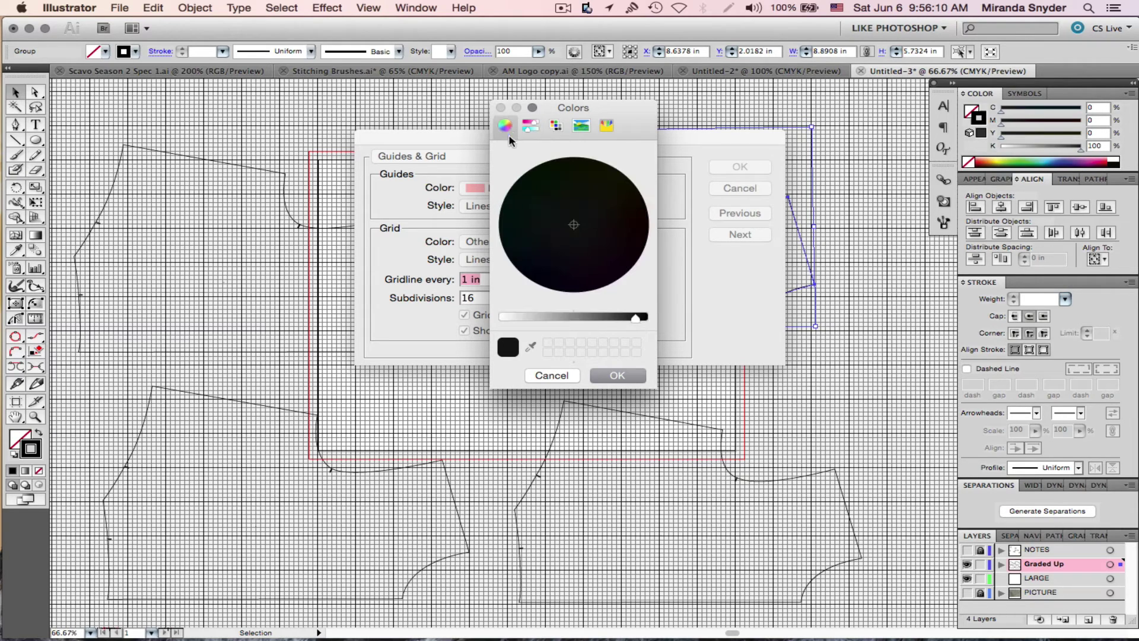
left_click_drag(577, 321, 572, 318)
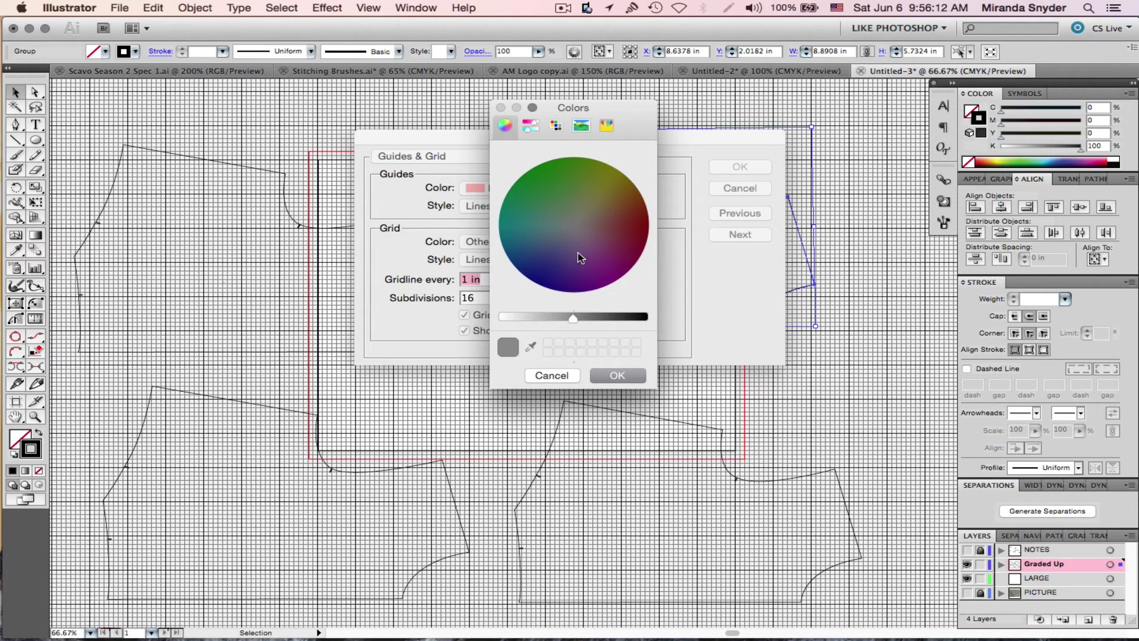
left_click(560, 261)
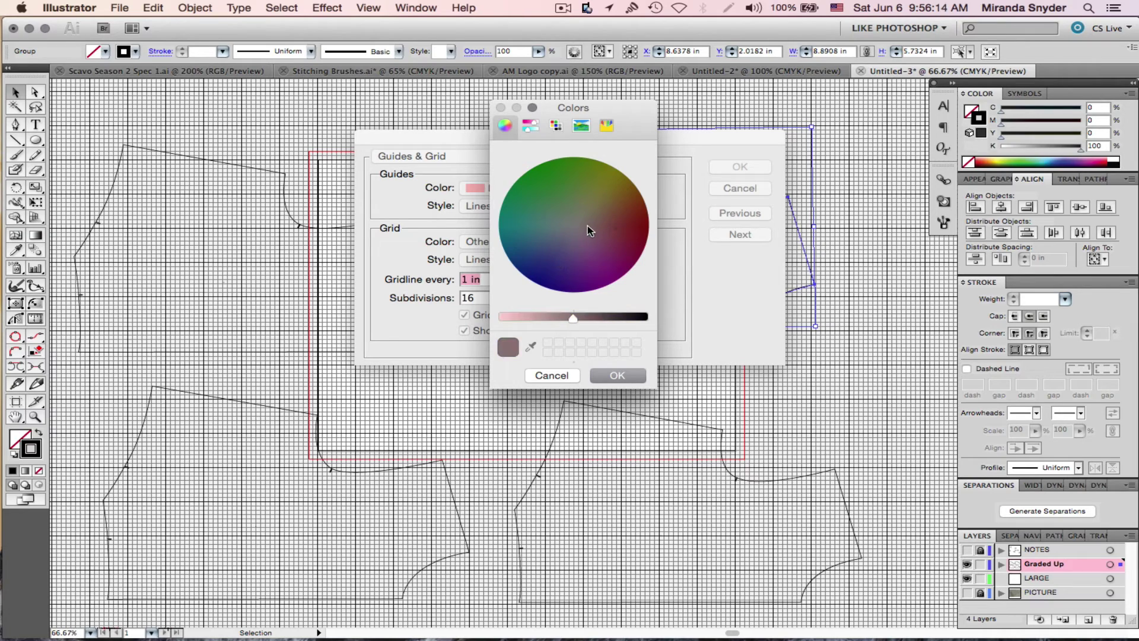
left_click(526, 220)
left_click(598, 264)
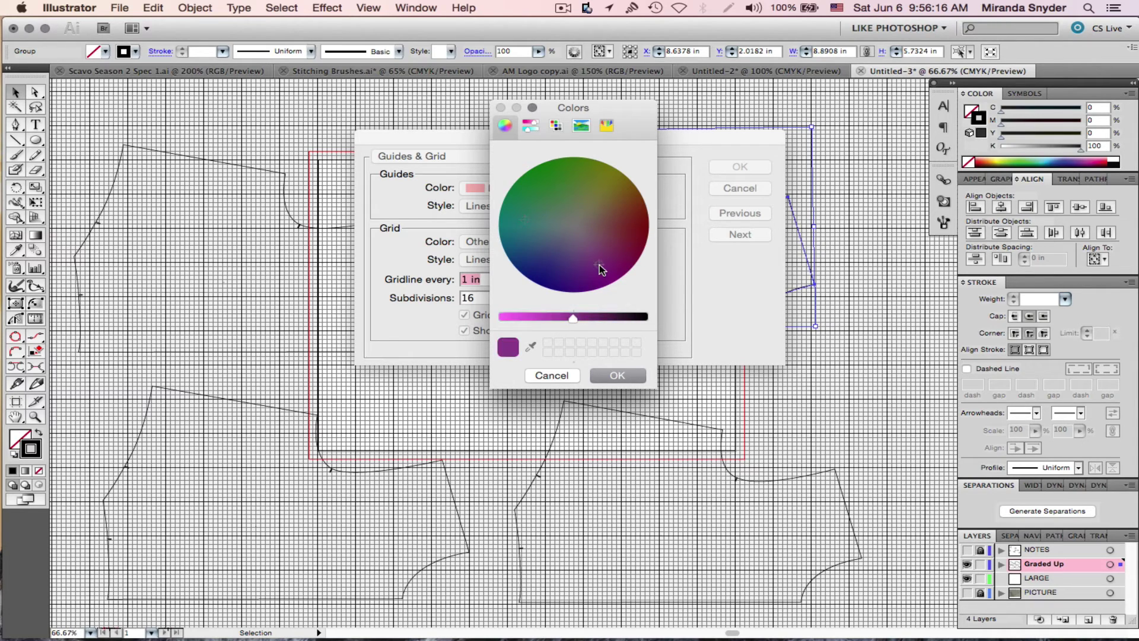
left_click(543, 317)
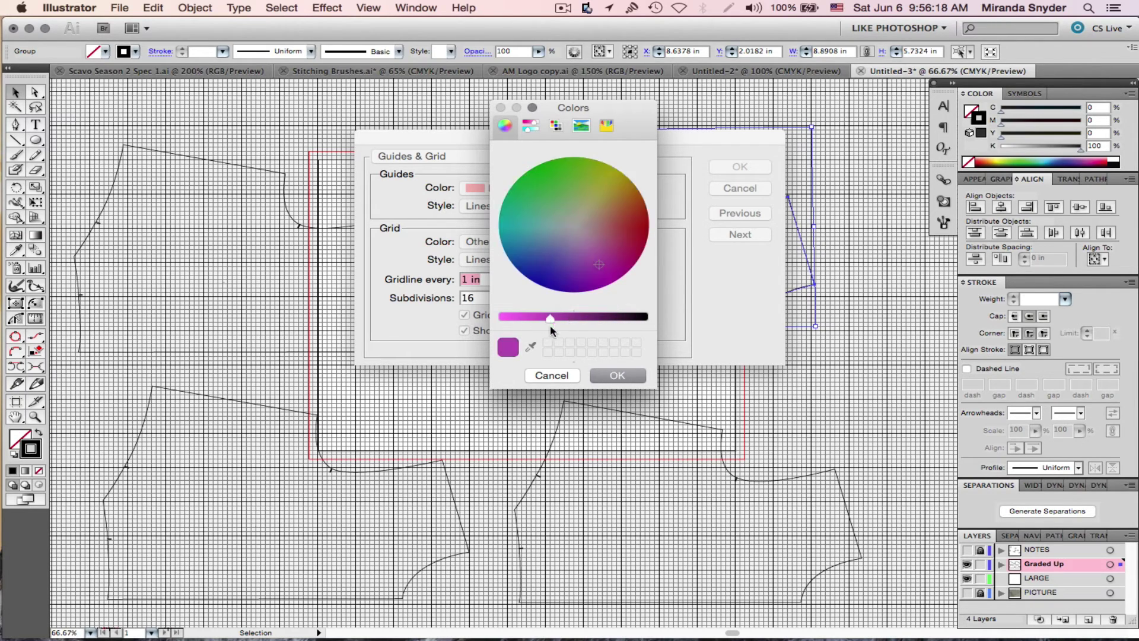
left_click(620, 375)
left_click(740, 166)
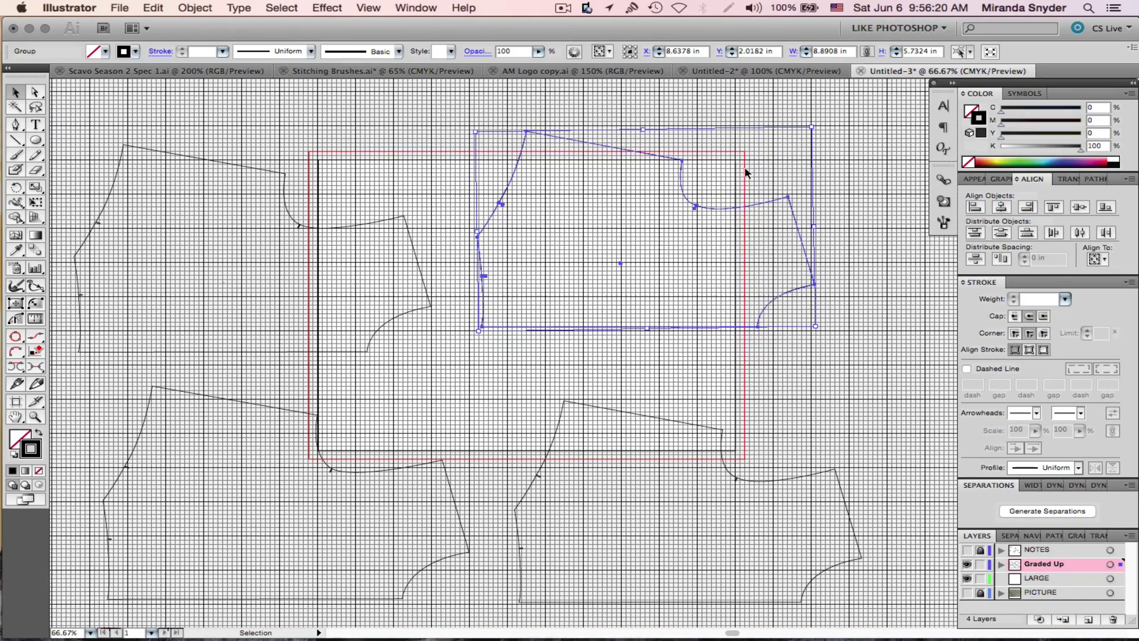
scroll(458, 397, "down", 1)
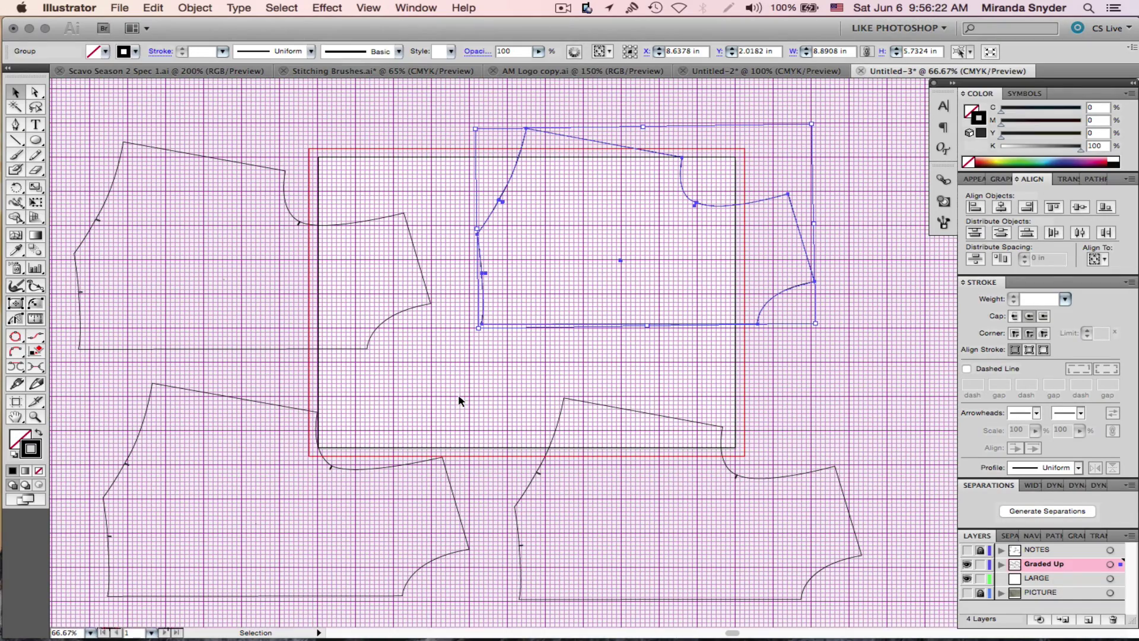
Change the grid color to a custom muted blue-gray in the Guides & Grid preferences
left_click(82, 8)
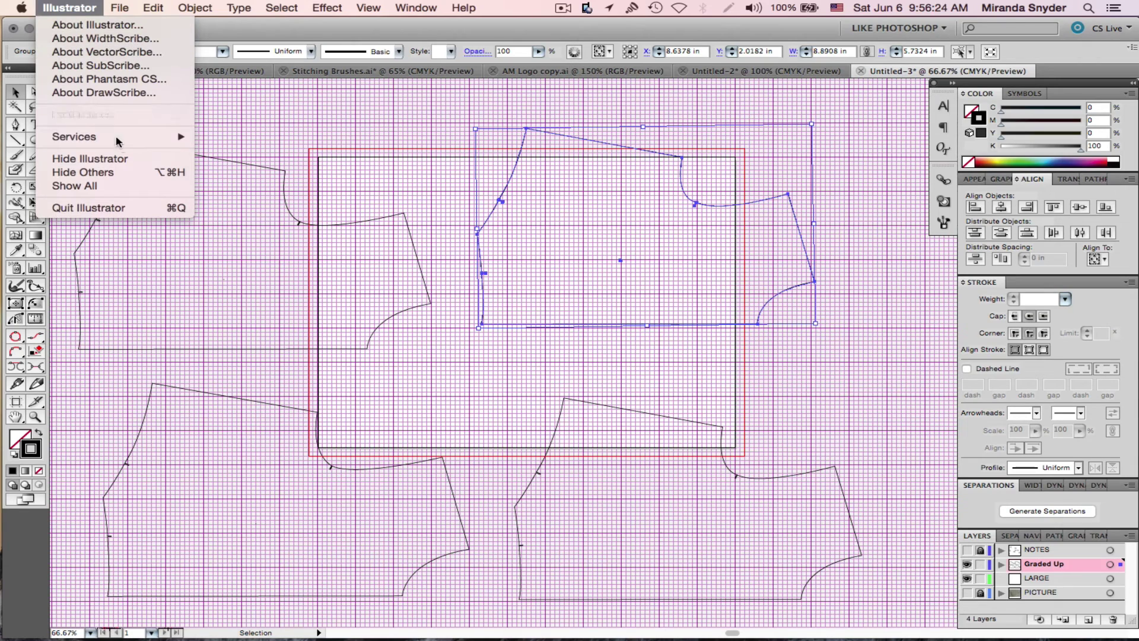
mouse_move(121, 117)
left_click(276, 170)
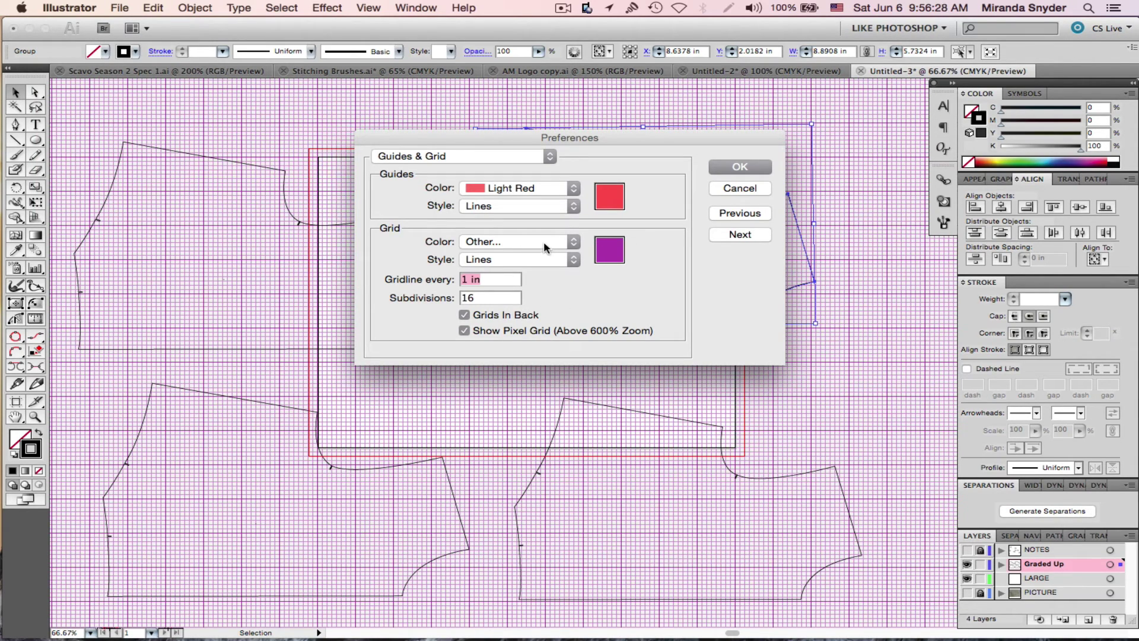
left_click(617, 255)
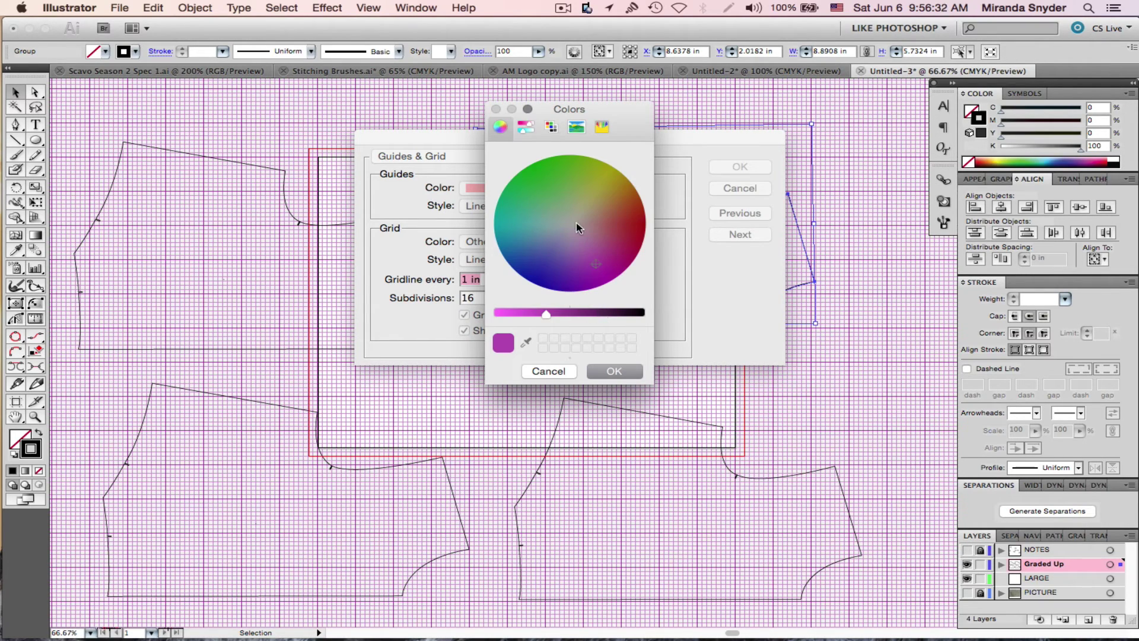
left_click_drag(532, 314, 506, 315)
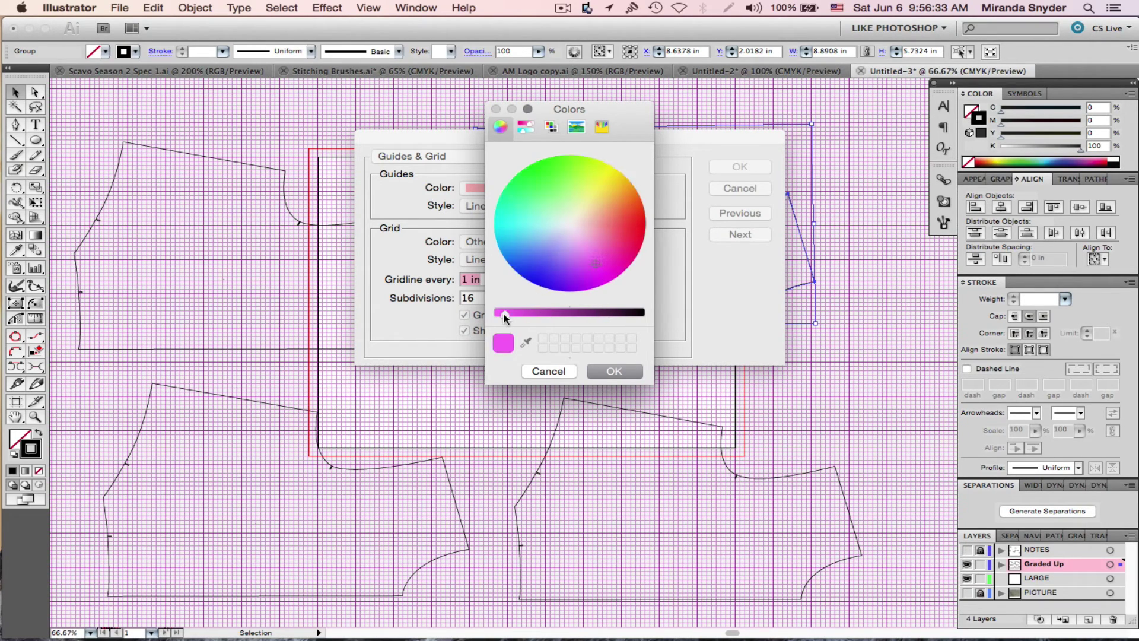
left_click(553, 223)
left_click(560, 231)
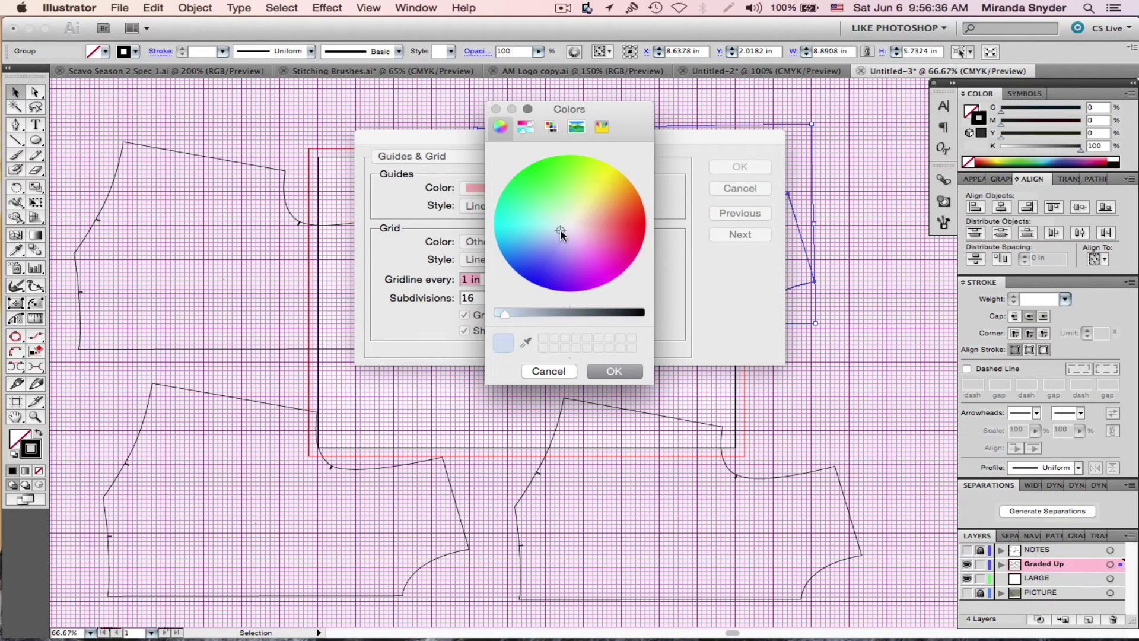
left_click(563, 219)
left_click_drag(601, 312, 557, 311)
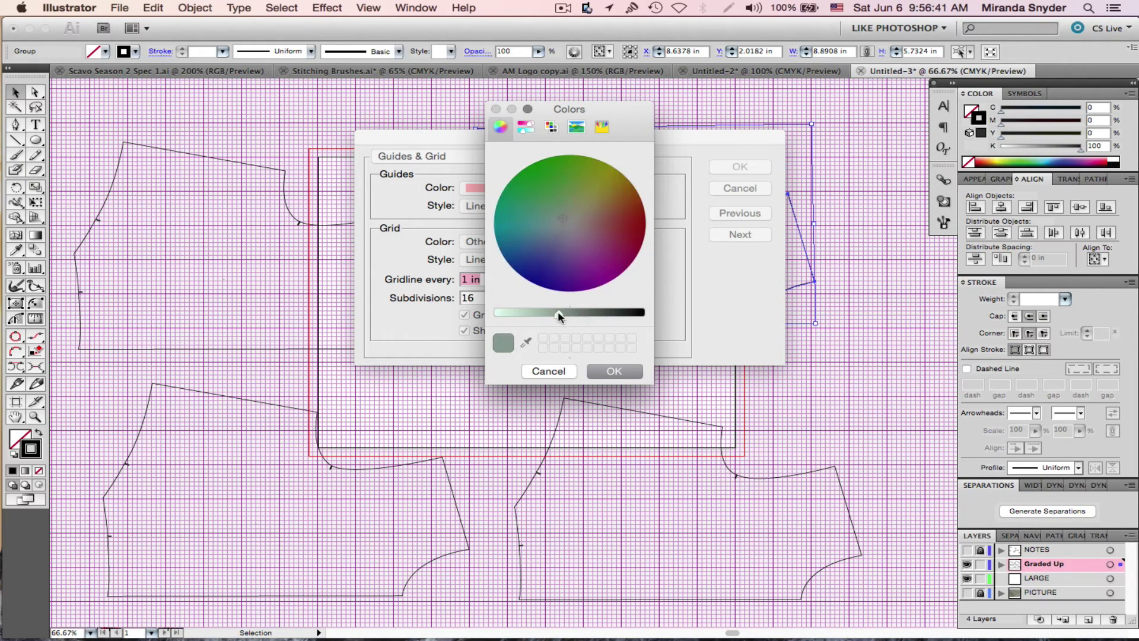
left_click(542, 238)
left_click(578, 262)
left_click(557, 235)
left_click(614, 371)
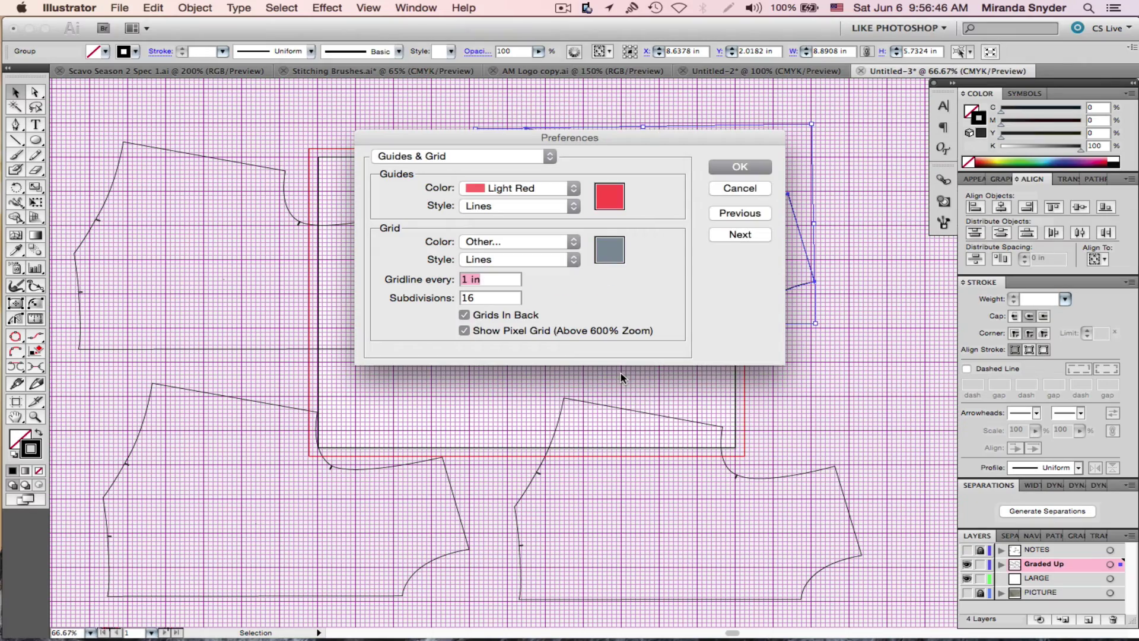
left_click(750, 168)
Start a text label inside the upper-left pattern outline with the lines "#54684u35i" and "Bodice Block"
scroll(591, 384, "left", 2)
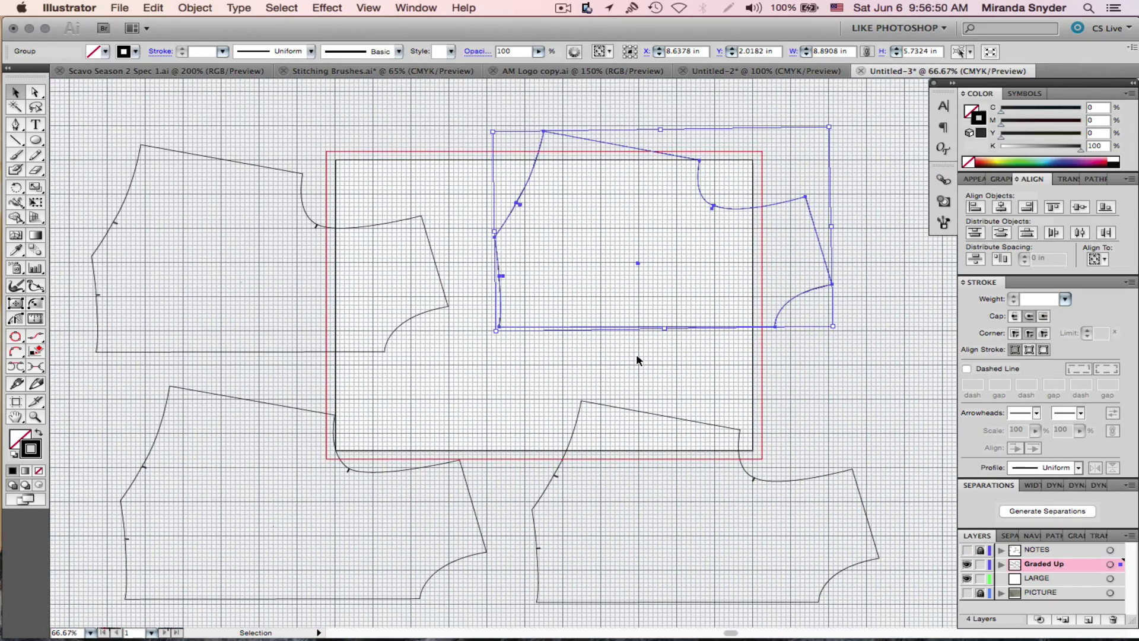
scroll(636, 354, "down", 2)
left_click(36, 125)
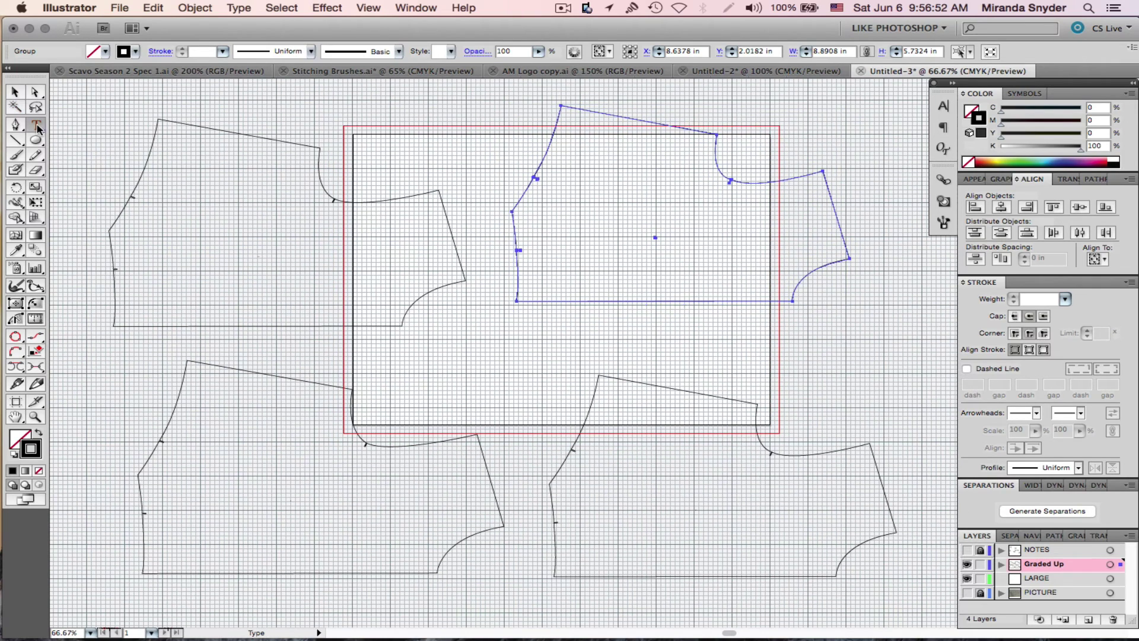
left_click(214, 220)
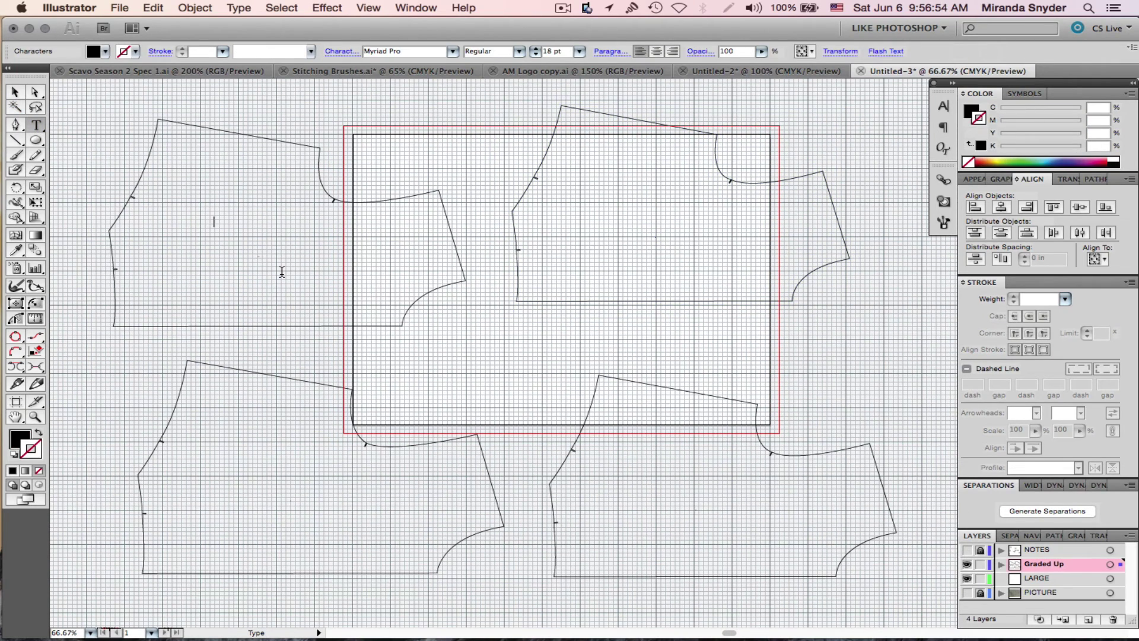
type("#54684u35i Bod")
key("BackSpace")
type("B")
key("BackSpace")
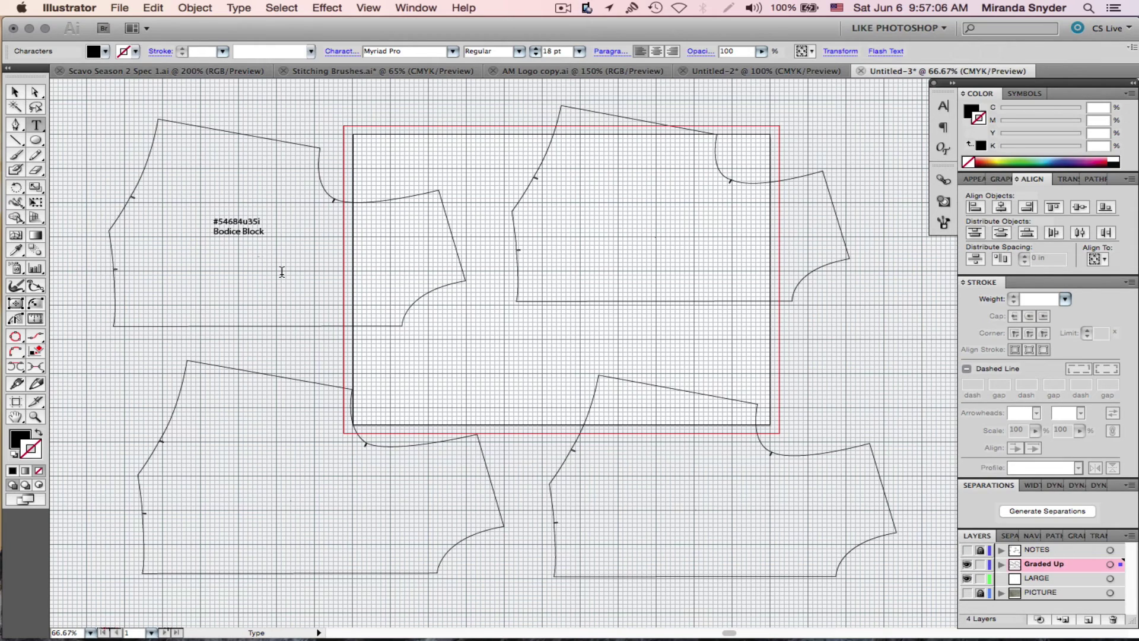
Add the lines "Front", "Cut 2 self" and the date "06-/6/2015" to the pattern label
type("ront Cut")
type(" 2 self ")
type("0")
key("BackSpace")
type("6/2015\\")
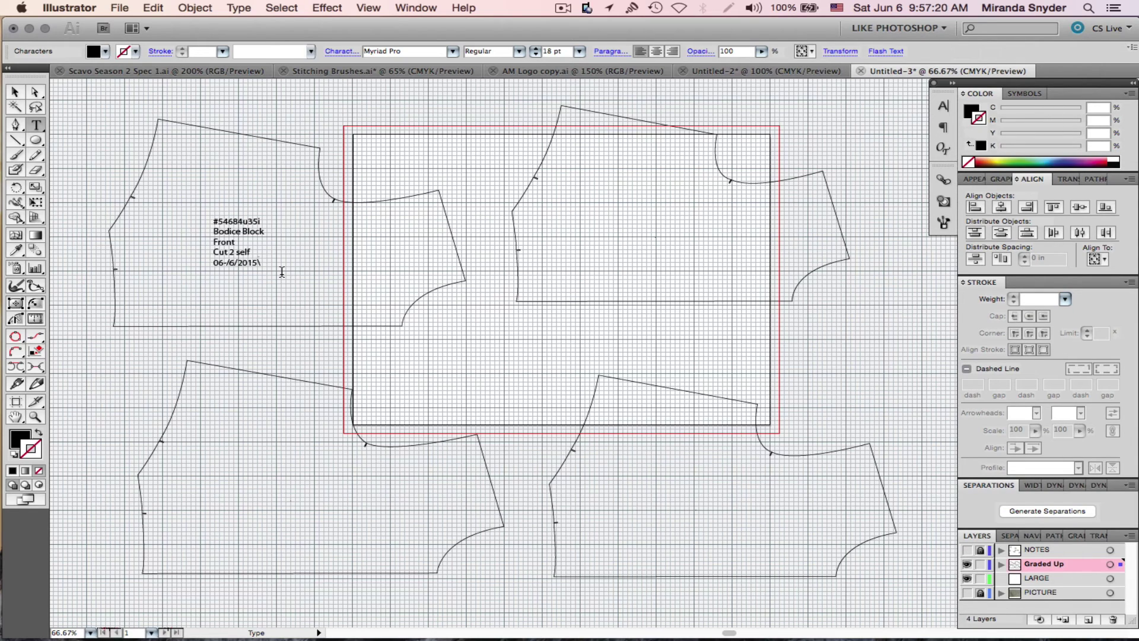
Complete the pattern label with the lines "helvete|ca" and "MEDIUM"
type("helvete|ca")
scroll(282, 272, "up", 1)
scroll(282, 272, "right", 1)
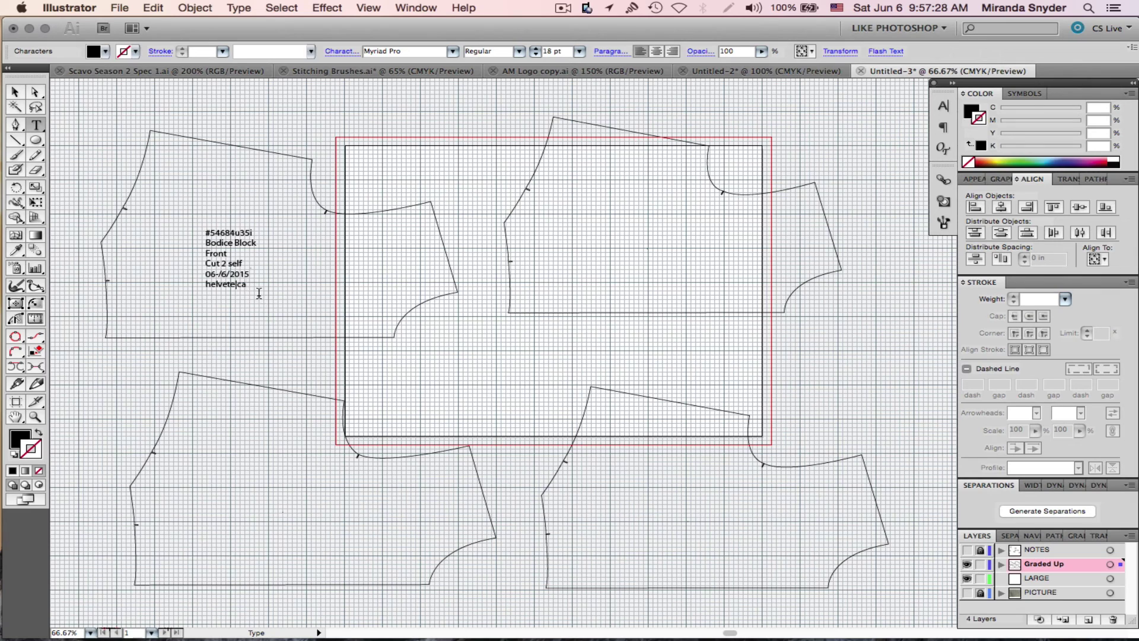
key("Return")
type("EDIUM")
scroll(259, 293, "down", 1)
scroll(259, 293, "left", 1)
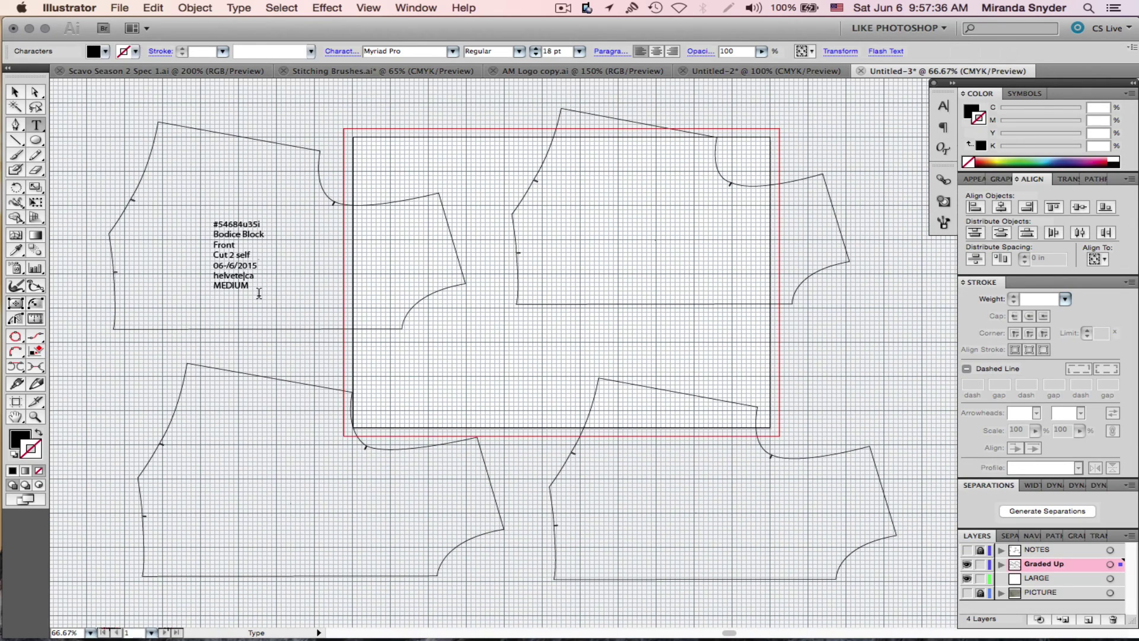
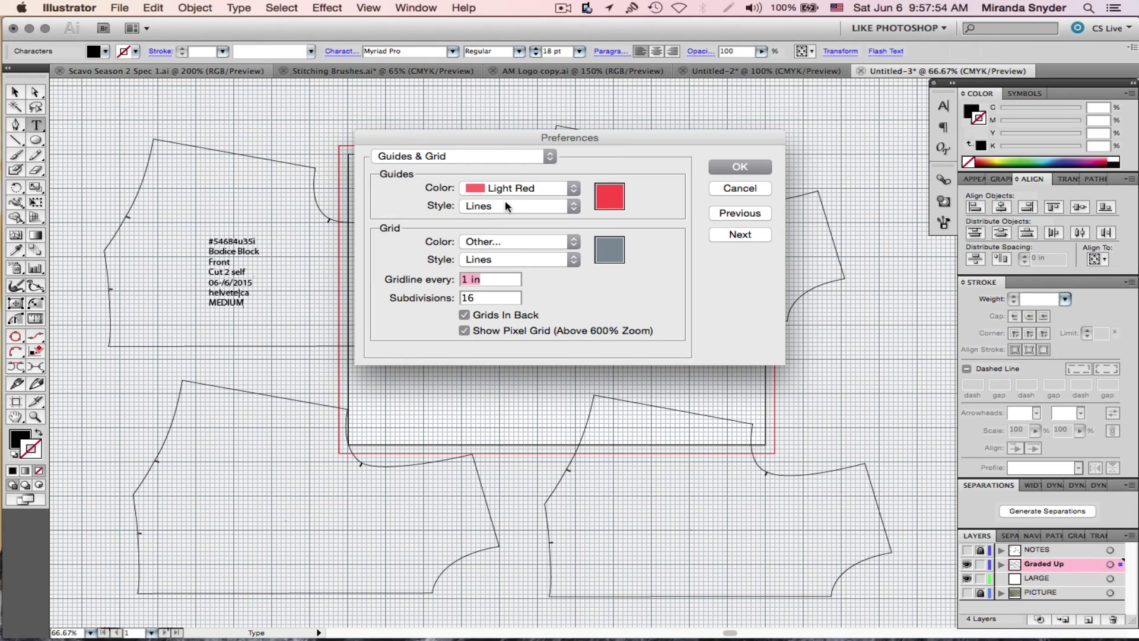
Turn off Grids In Back in the Guides & Grid preferences and apply the change
left_click(465, 317)
left_click(734, 169)
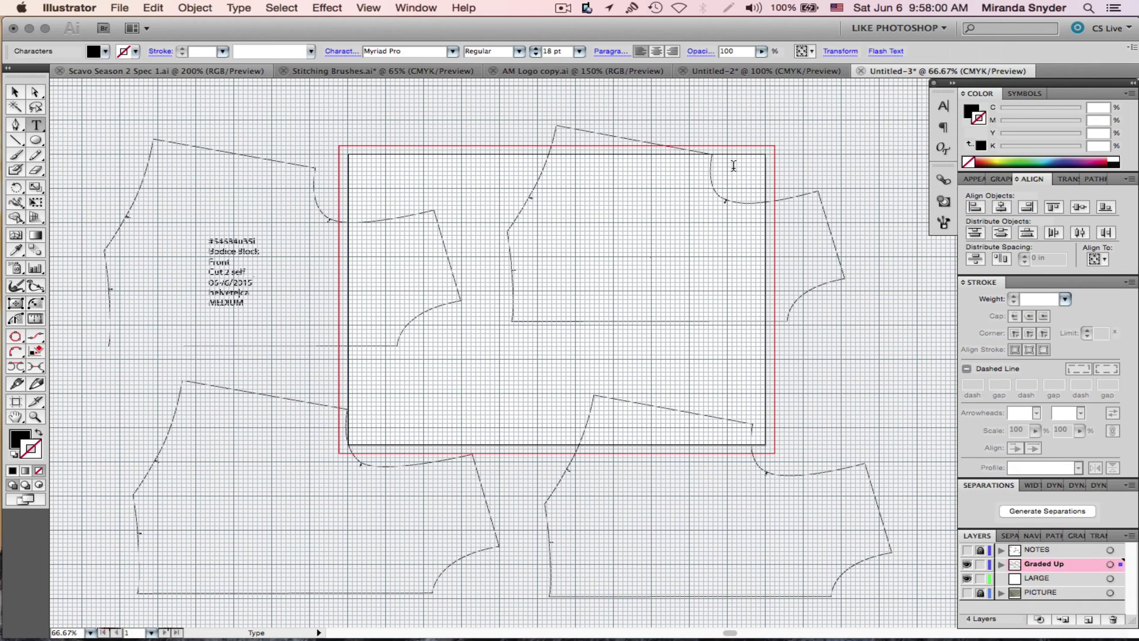
Reopen the Guides & Grid preferences and turn Grids In Back on again, leaving Show Pixel Grid enabled
left_click(120, 8)
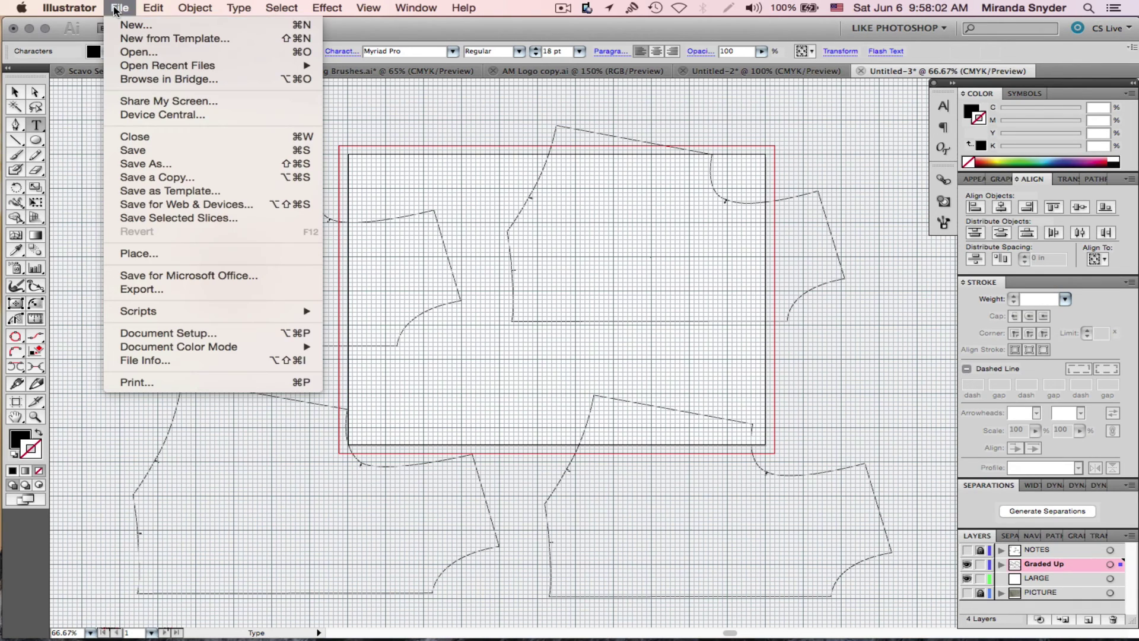
mouse_move(70, 8)
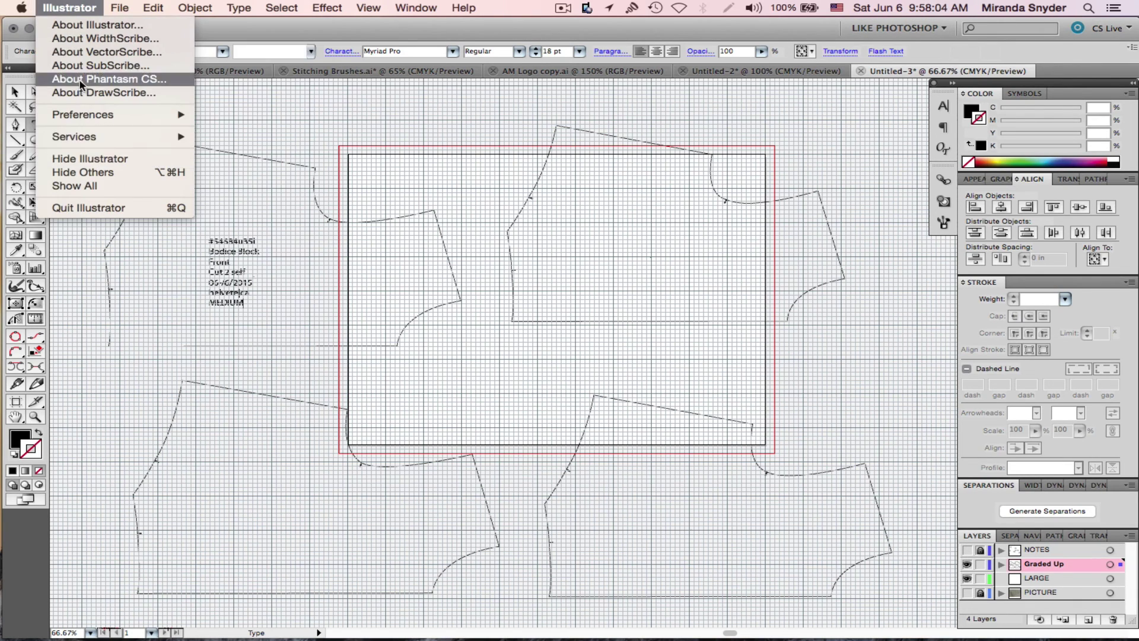
mouse_move(112, 120)
left_click(244, 115)
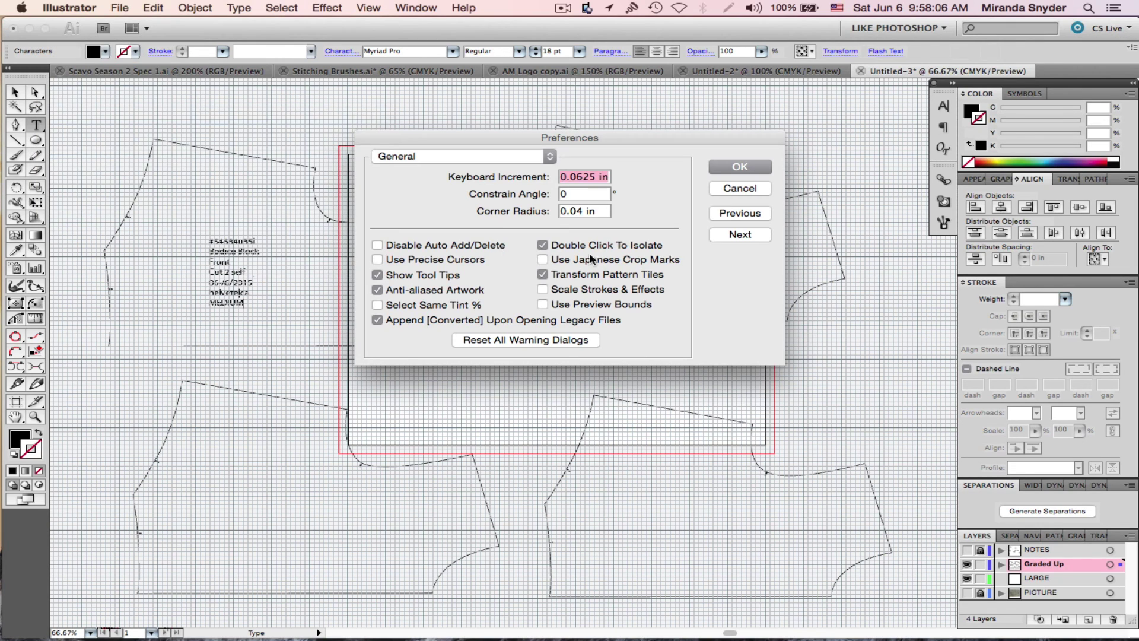
left_click(550, 156)
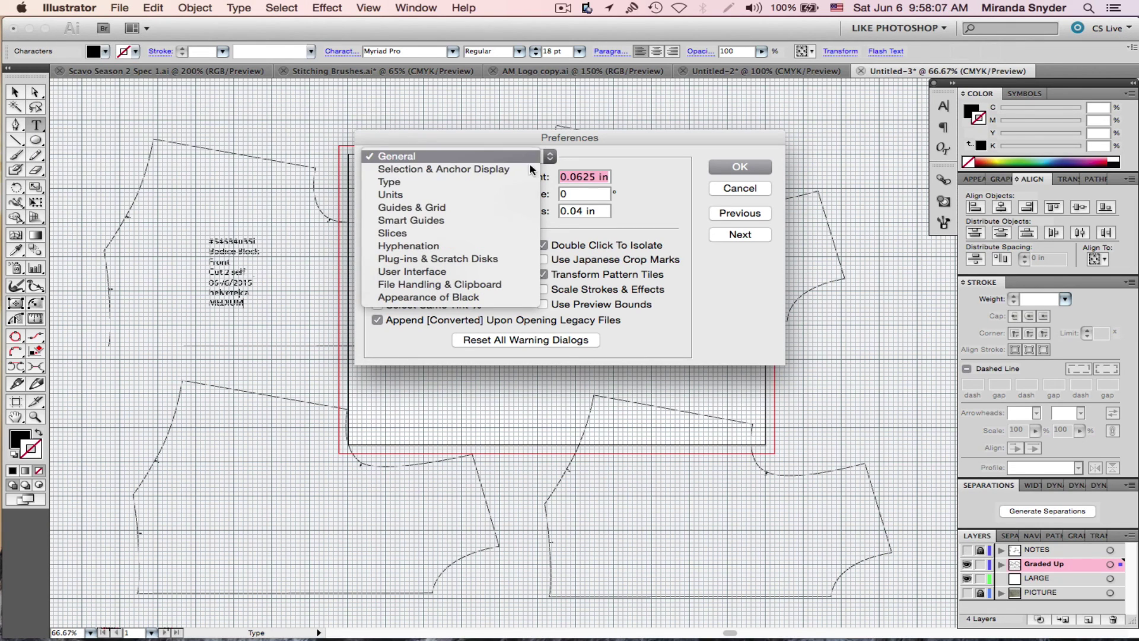
left_click(433, 202)
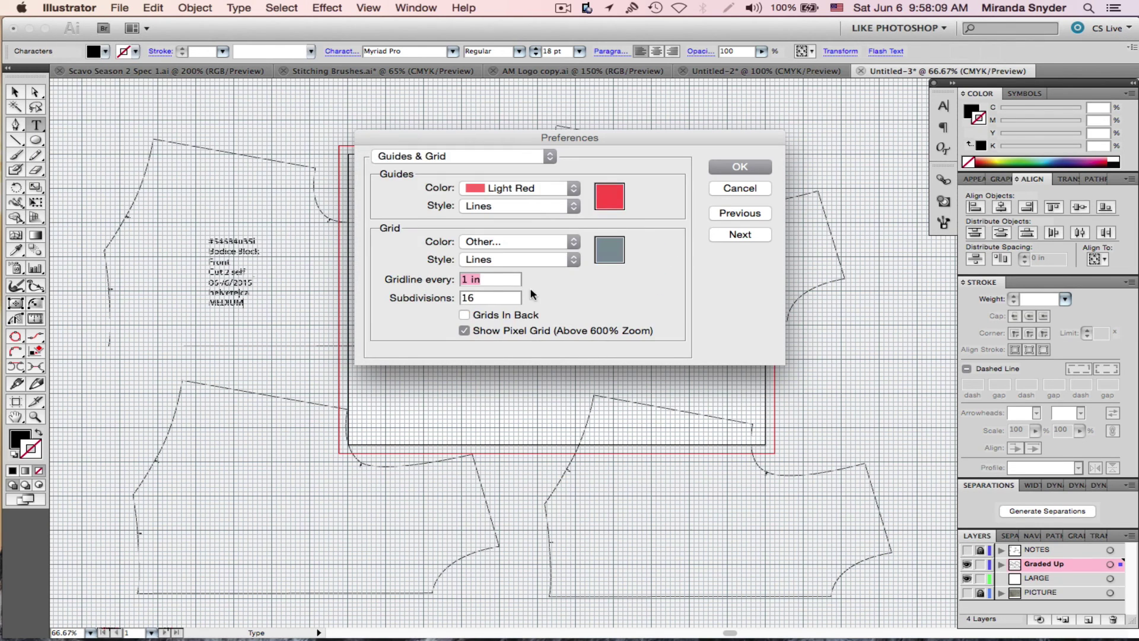
left_click(465, 315)
left_click(465, 331)
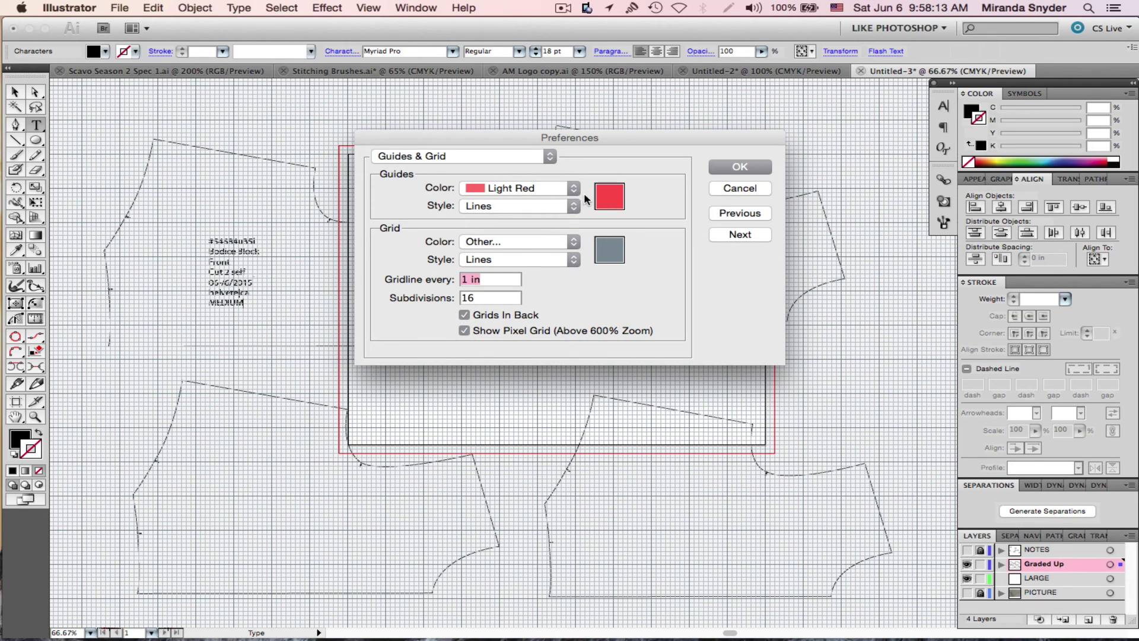
Set the grid color to the Light Gray preset
left_click(574, 243)
left_click(574, 246)
left_click(573, 242)
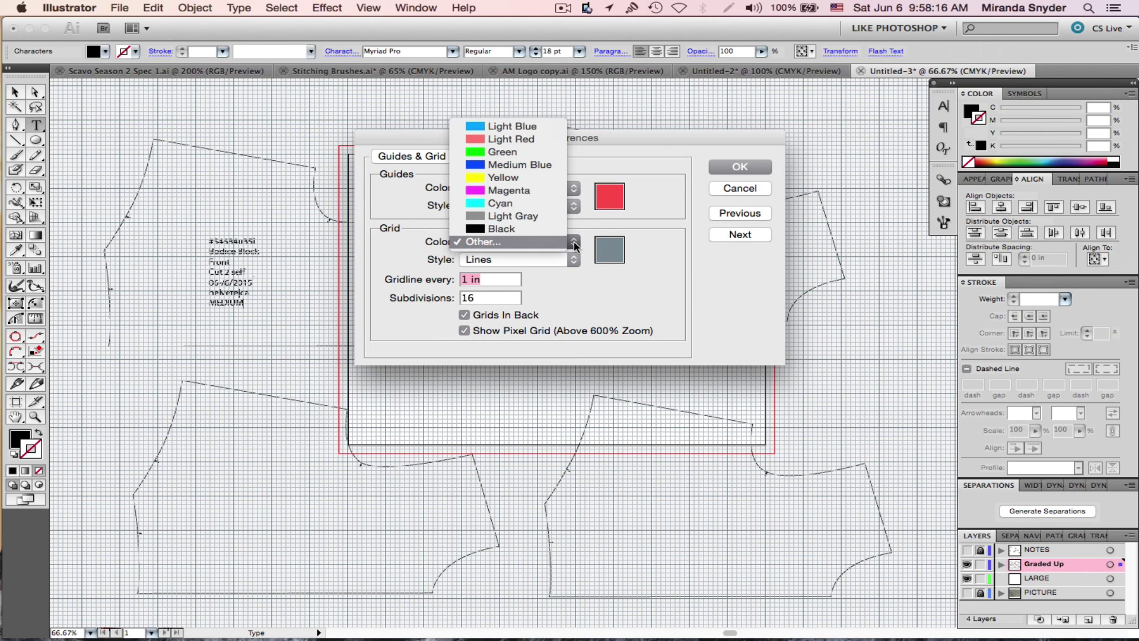
left_click(520, 223)
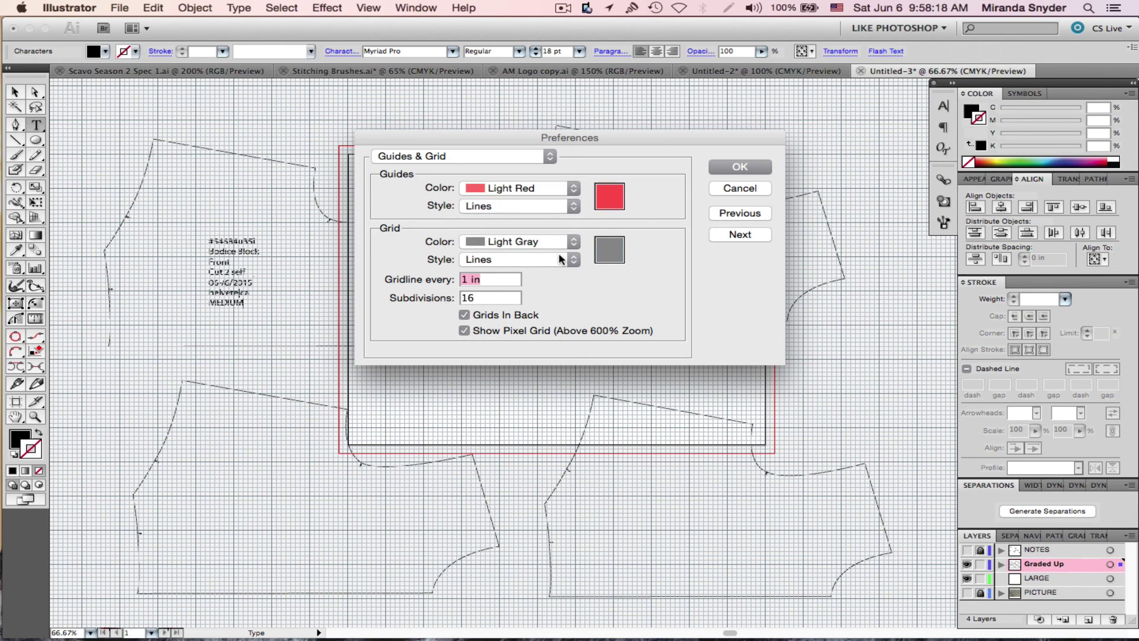
Switch the grid style to Dots and apply the grid preferences
left_click(548, 261)
left_click(547, 261)
left_click(523, 262)
left_click(522, 273)
left_click(753, 167)
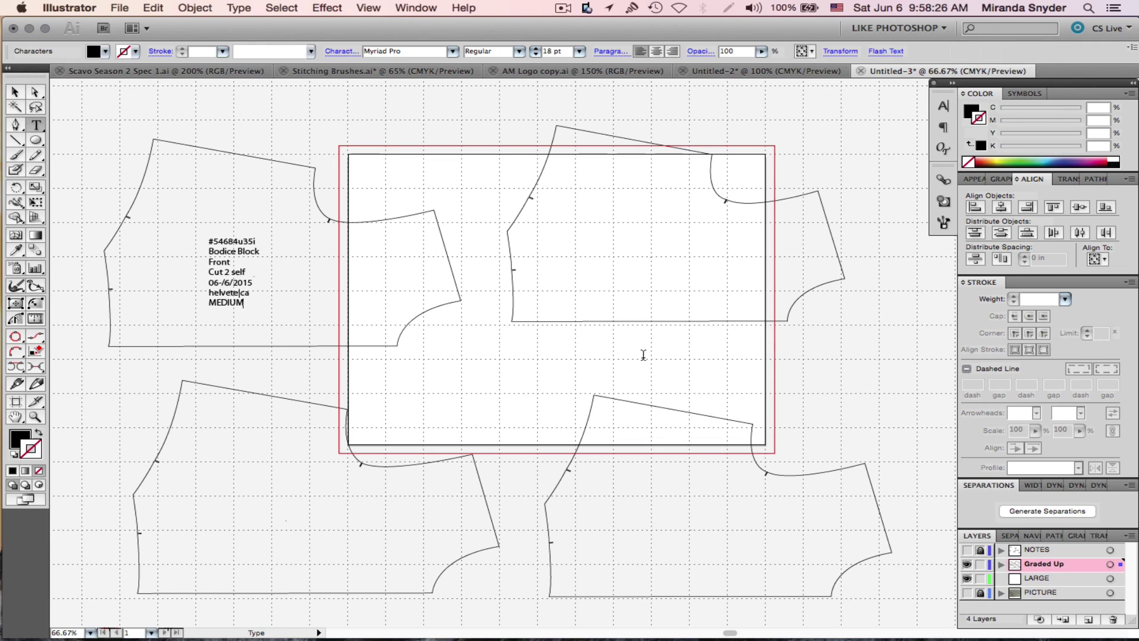
scroll(643, 355, "down", 2)
scroll(643, 355, "up", 2)
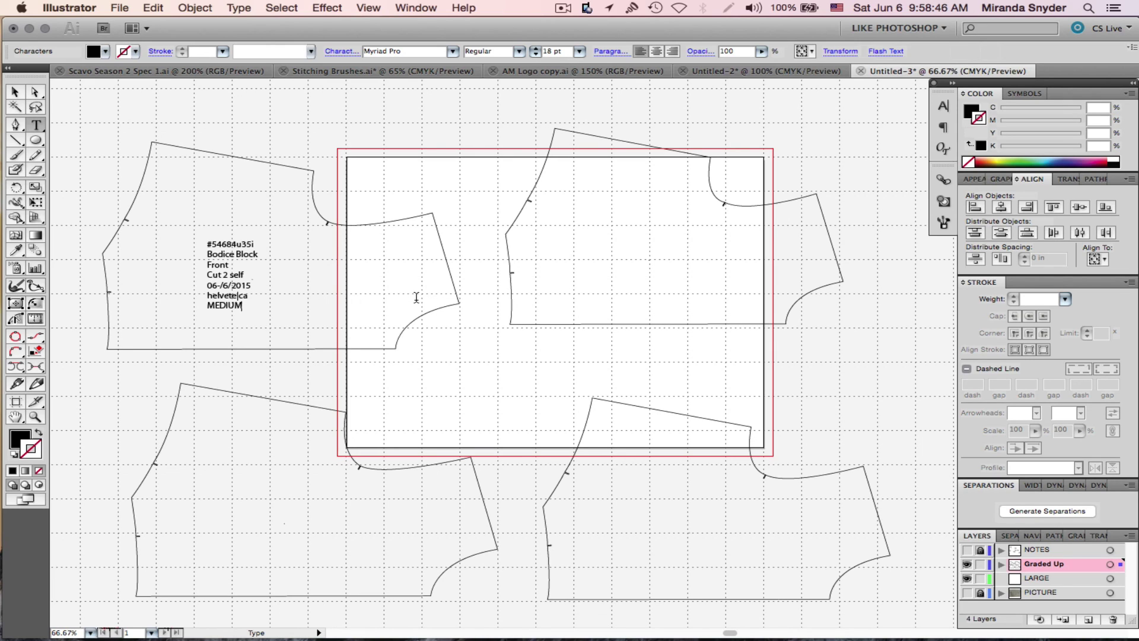
left_click(564, 7)
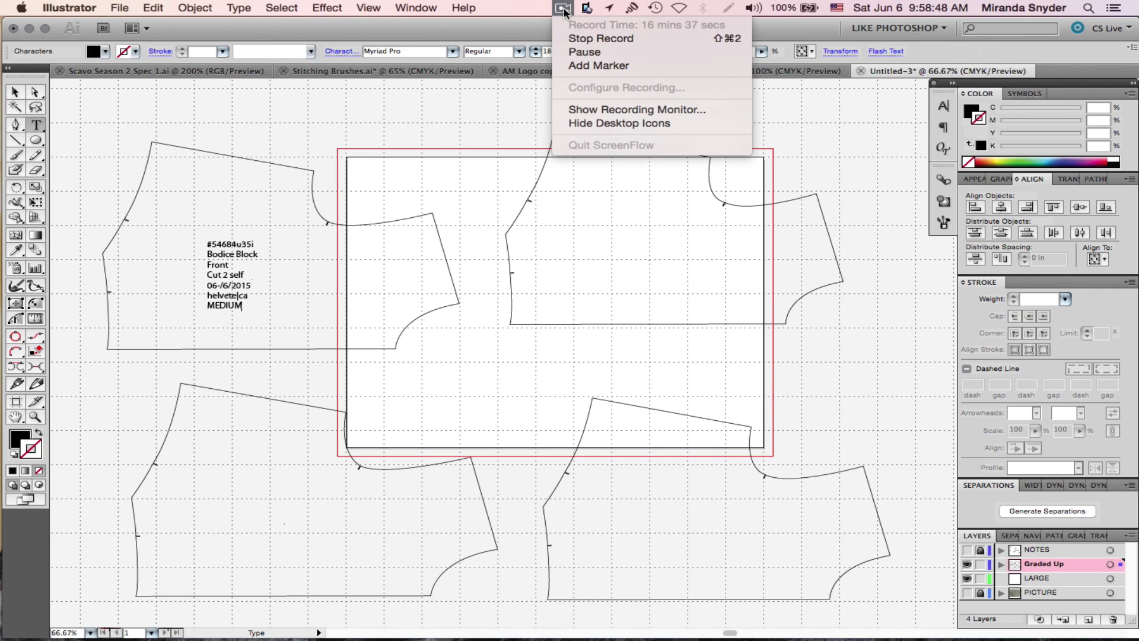